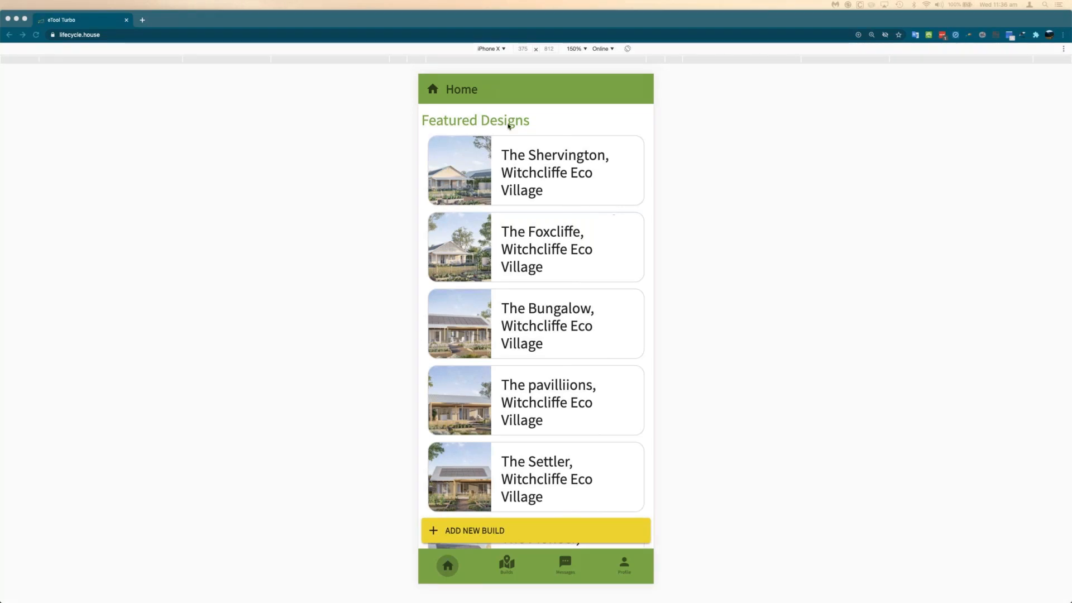
- Reload the home page and show the phone-sized preview at 150% zoom
left_click(35, 35)
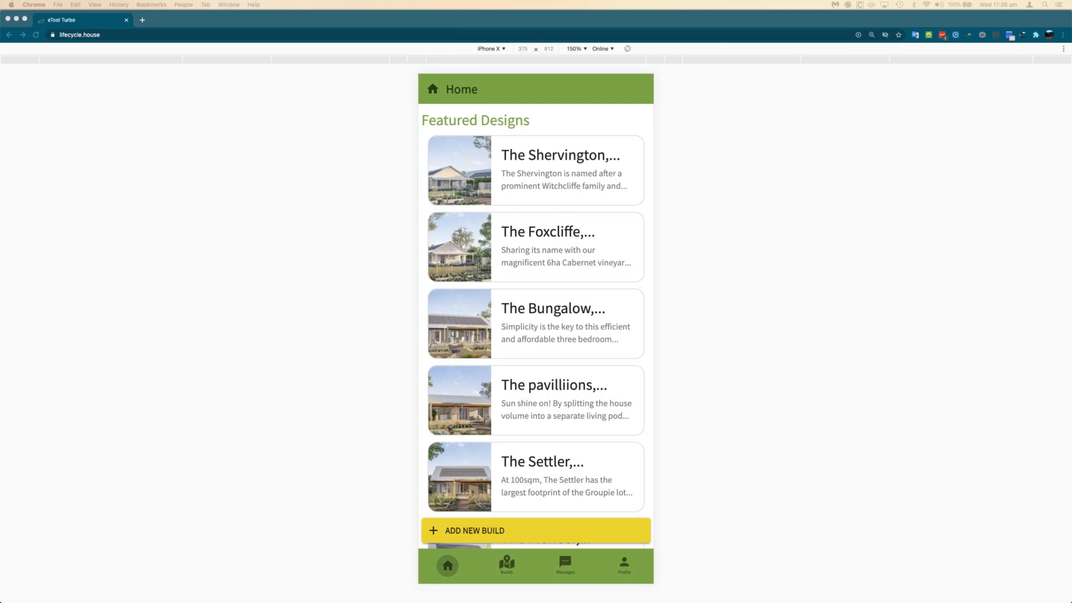
key("super+alt+i")
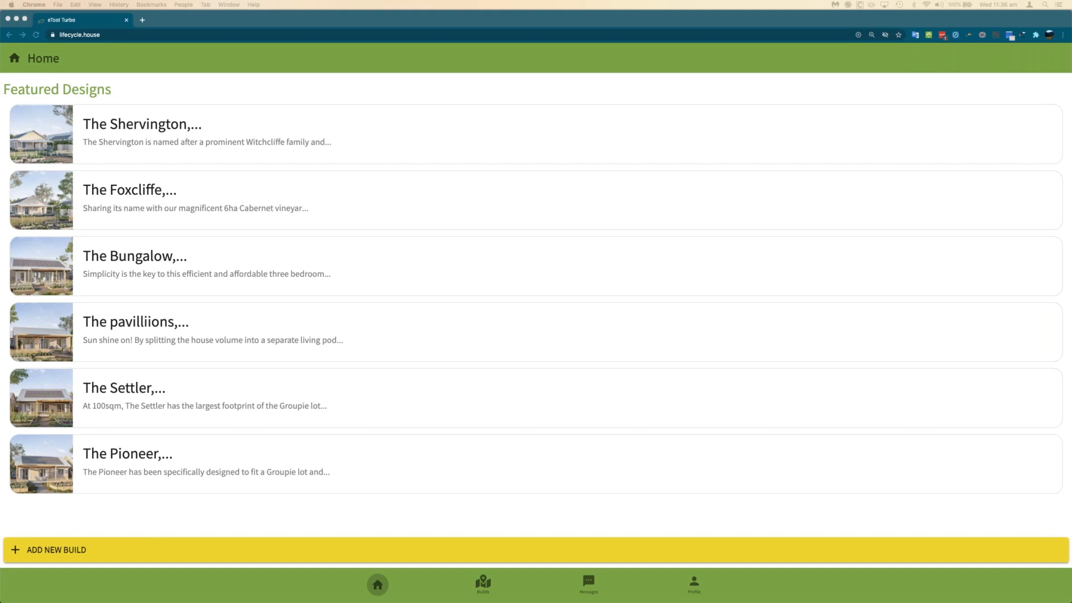
key("super+alt+i")
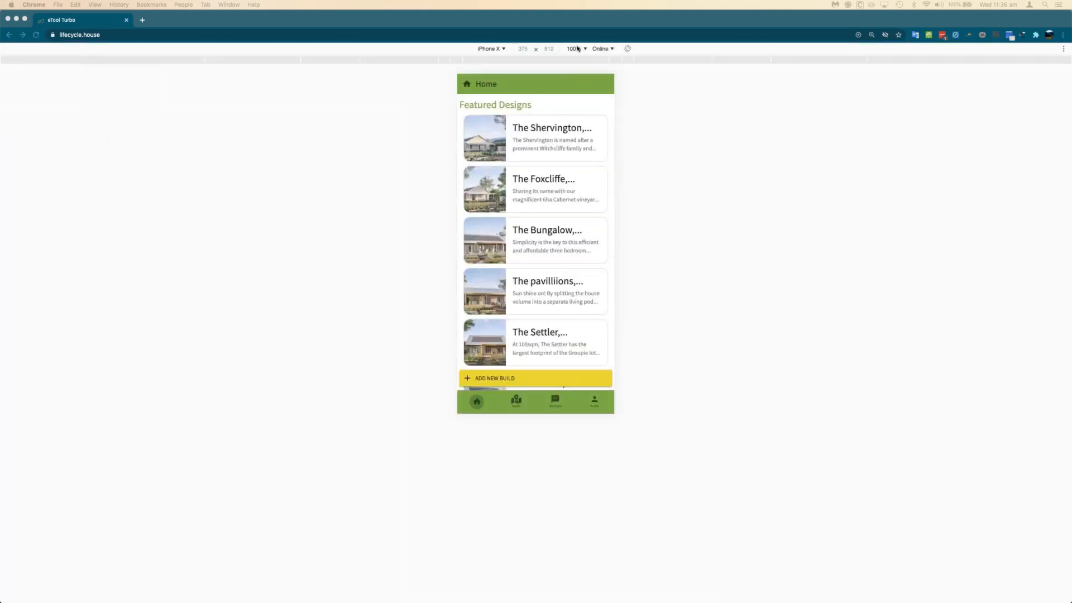
left_click(576, 49)
left_click(580, 91)
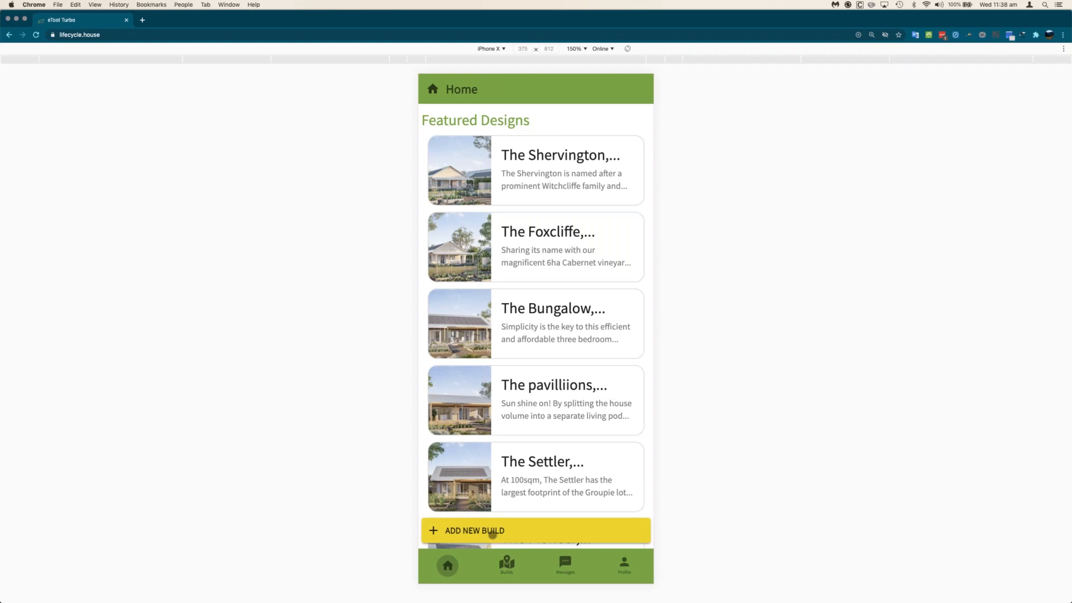
- Add a new build and pick the Leederville WA 6007 suggestion as its city
left_click(497, 532)
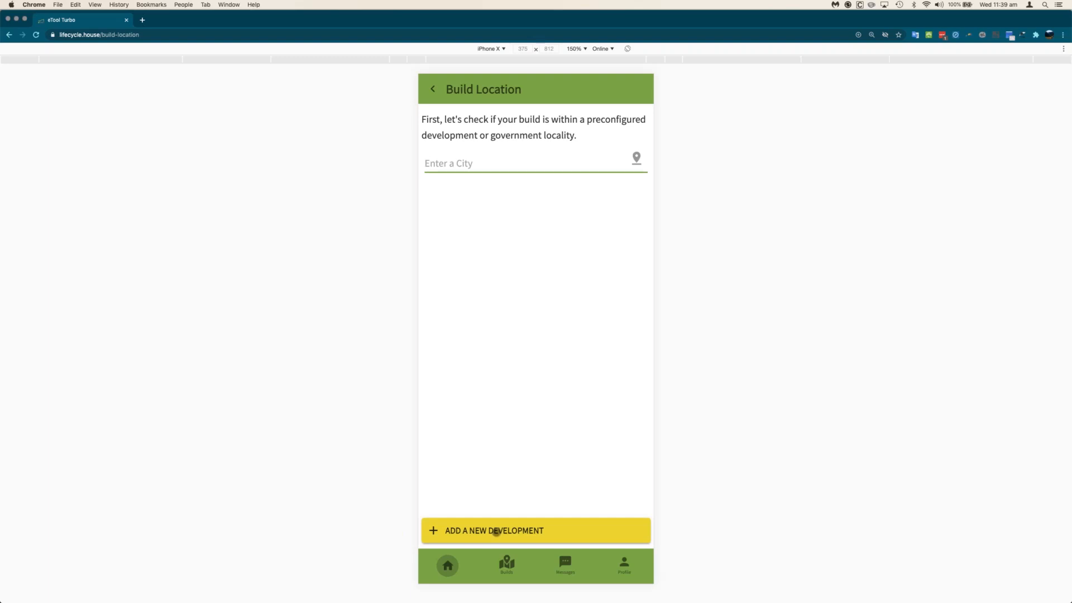
left_click(515, 164)
type("Leederville")
key("Down")
key("Return")
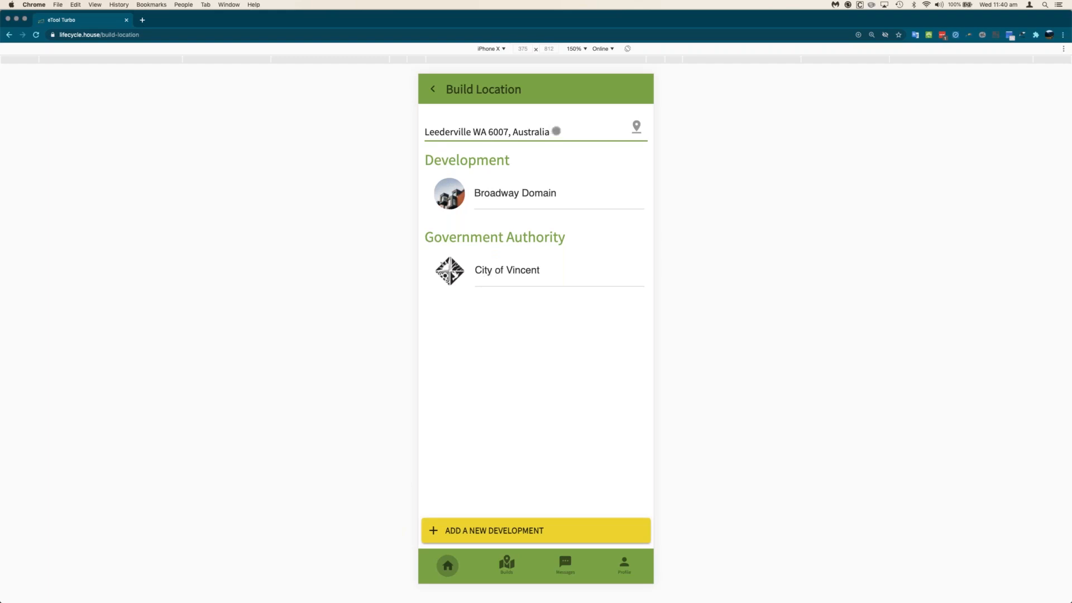
left_click(484, 131)
right_click(495, 132)
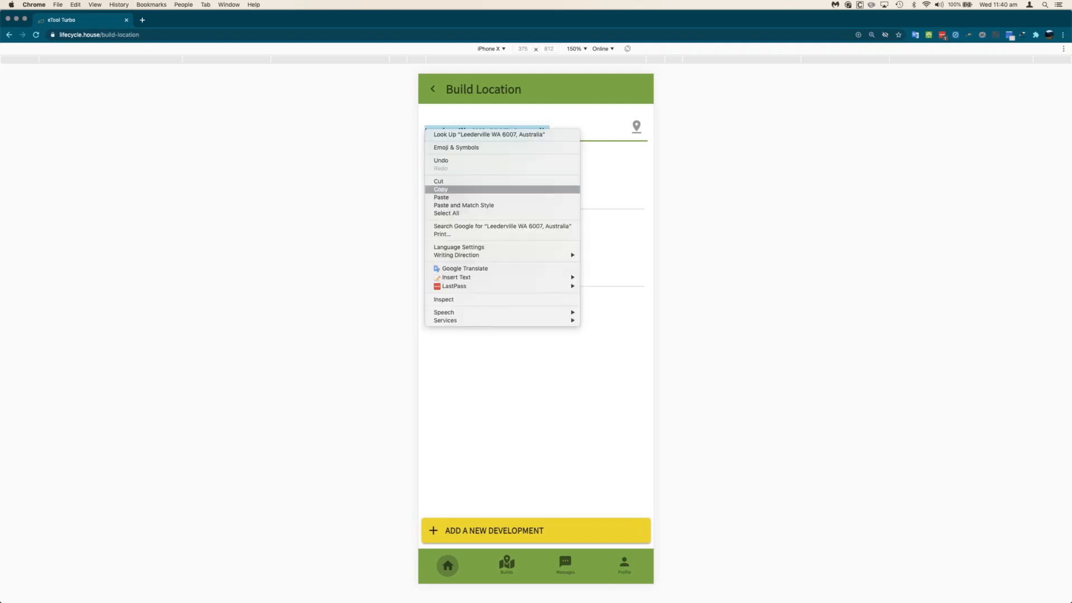
left_click(585, 128)
key("BackSpace")
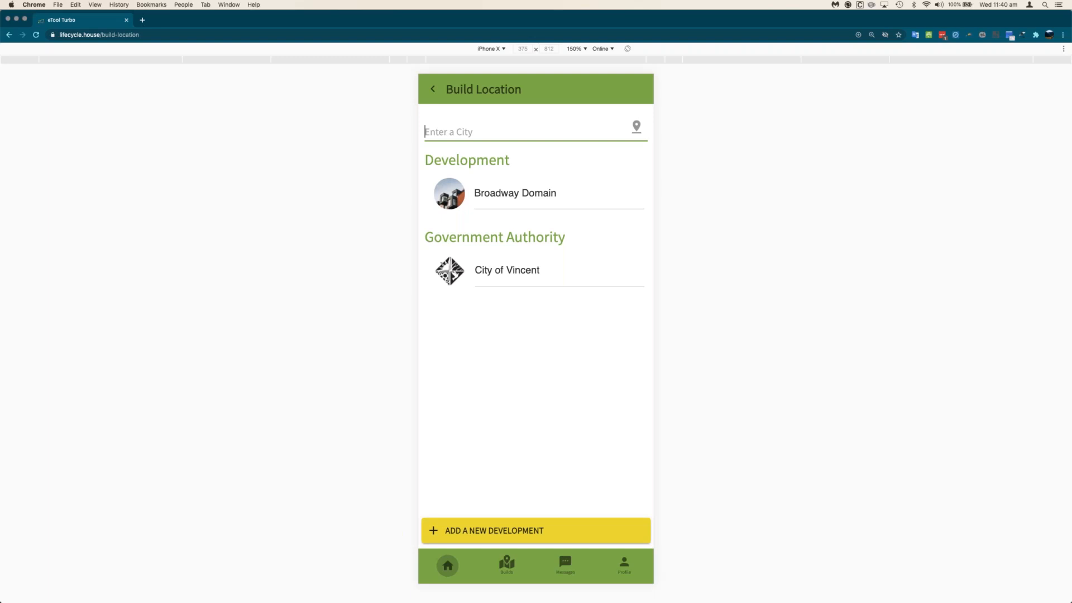
type("Witchl")
key("Down")
key("Return")
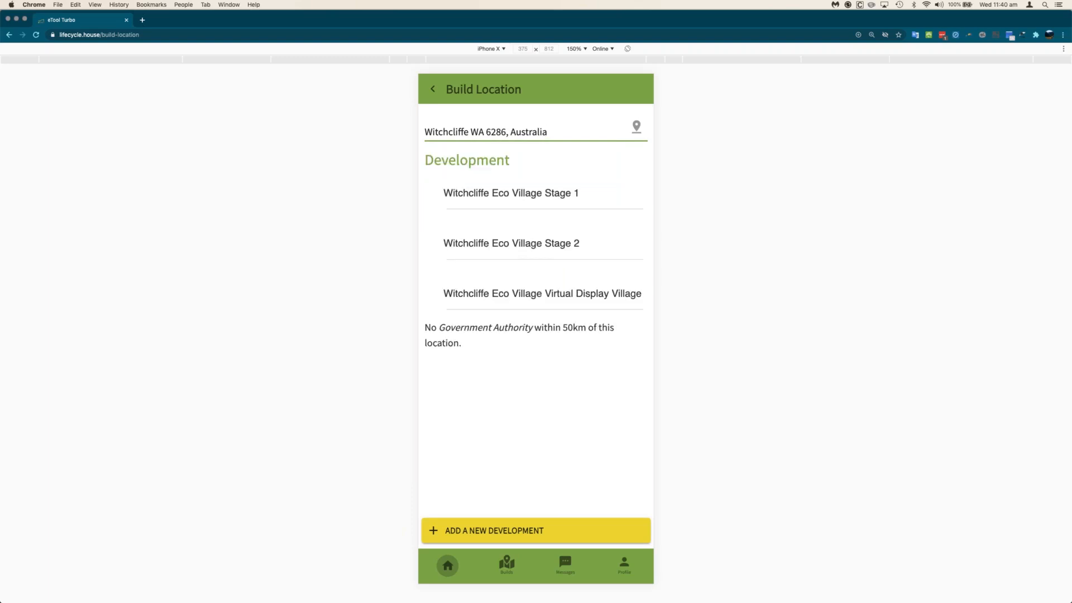
left_click(492, 131)
key("Delete")
key("Delete")
key("Delete")
key("Delete")
key("Delete")
key("Delete")
key("Delete")
key("Delete")
key("Delete")
key("Delete")
key("Delete")
key("Delete")
key("Delete")
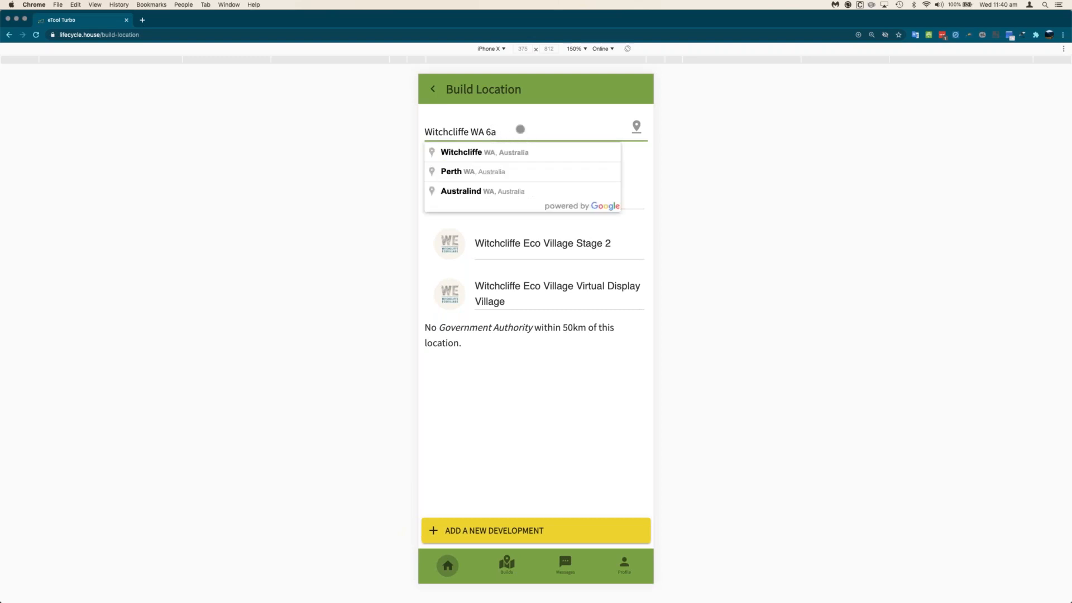
key("BackSpace")
key("BackSpace")
key("BackSpace")
key("BackSpace")
key("BackSpace")
key("BackSpace")
key("BackSpace")
key("BackSpace")
key("BackSpace")
key("BackSpace")
key("BackSpace")
key("BackSpace")
key("BackSpace")
key("BackSpace")
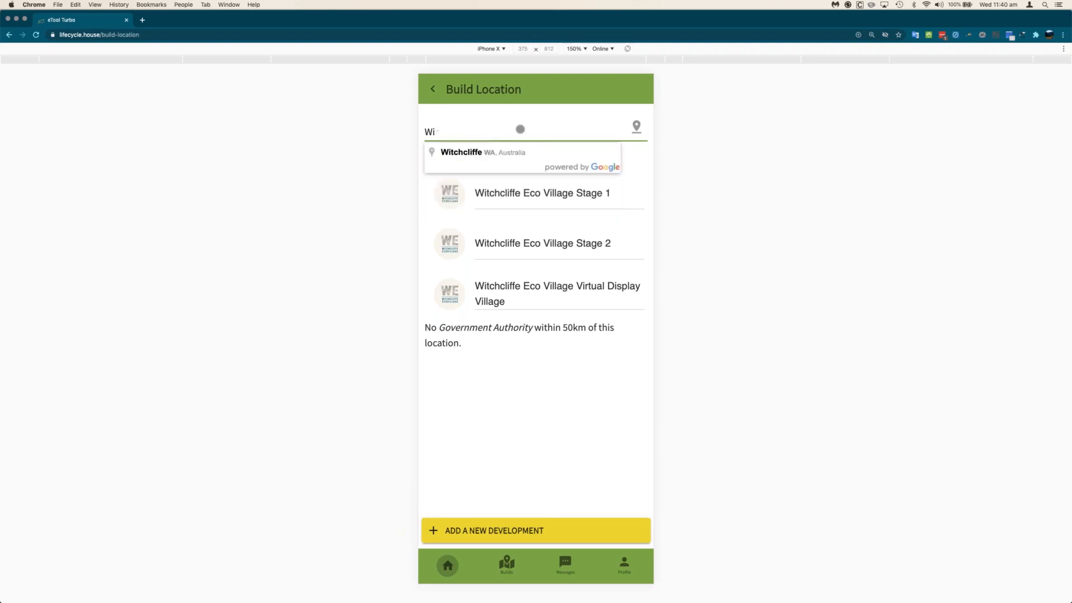
key("BackSpace")
key("BackSpace")
key("BackSpace")
type("Margaret")
key("Down")
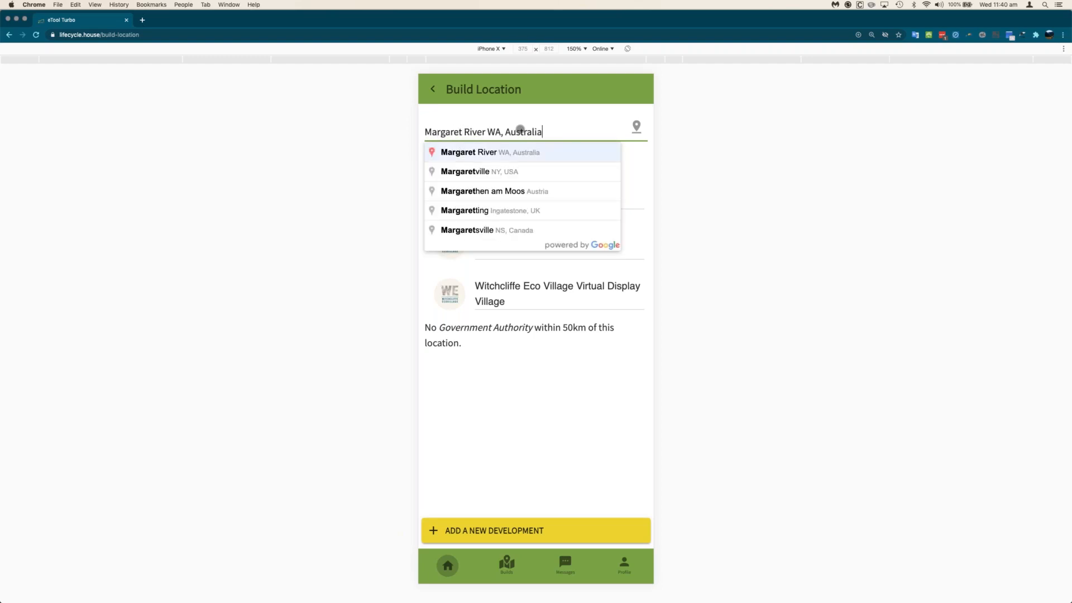
key("Return")
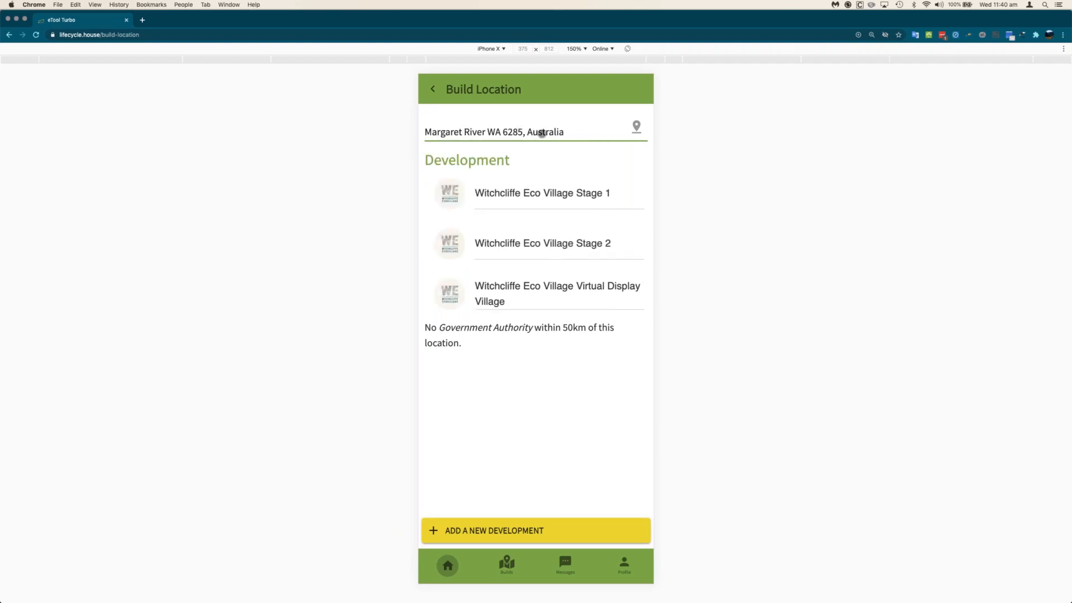
key("BackSpace")
key("BackSpace")
key("BackSpace")
key("BackSpace")
key("BackSpace")
key("BackSpace")
key("BackSpace")
key("BackSpace")
key("BackSpace")
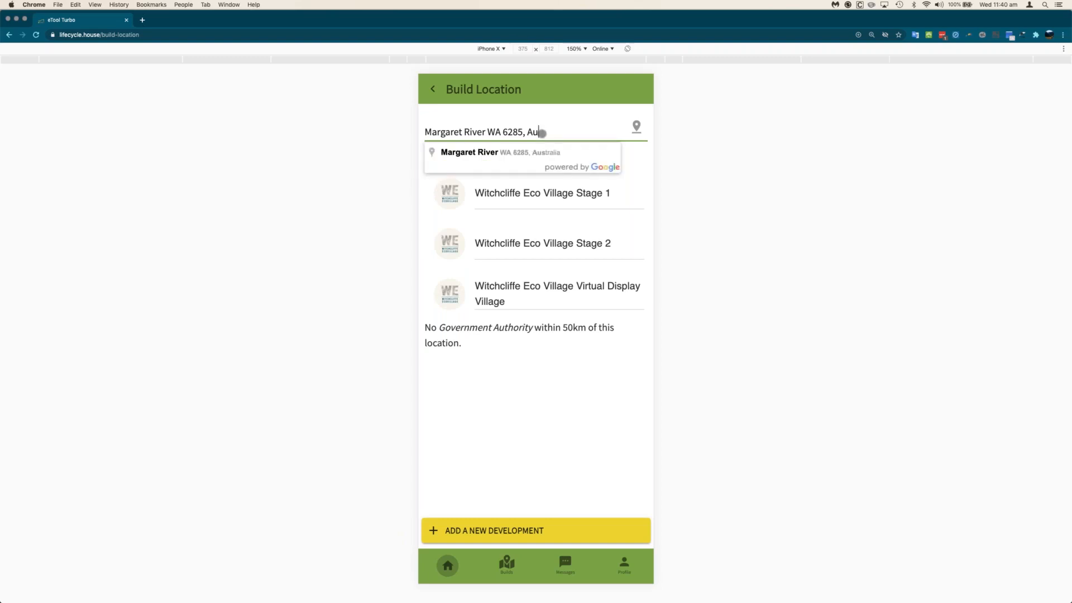
key("BackSpace")
key("BackSpace")
key("BackSpace")
key("BackSpace")
key("BackSpace")
key("BackSpace")
key("BackSpace")
key("BackSpace")
key("BackSpace")
key("BackSpace")
key("BackSpace")
key("BackSpace")
key("BackSpace")
key("BackSpace")
key("BackSpace")
key("BackSpace")
key("BackSpace")
key("BackSpace")
key("BackSpace")
key("BackSpace")
key("BackSpace")
key("BackSpace")
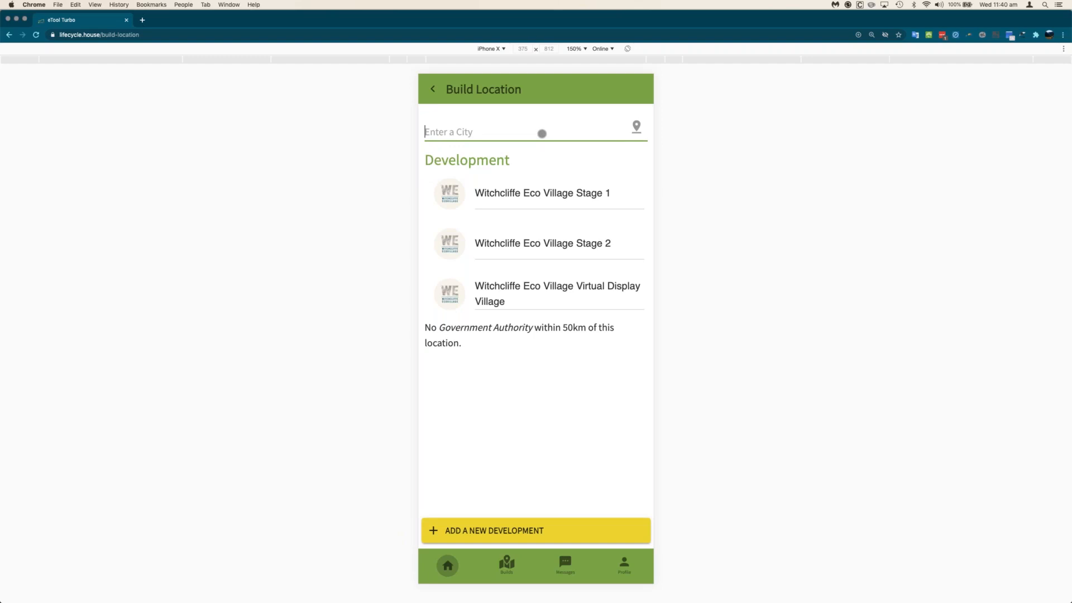
type("Leeder")
key("Down")
key("Return")
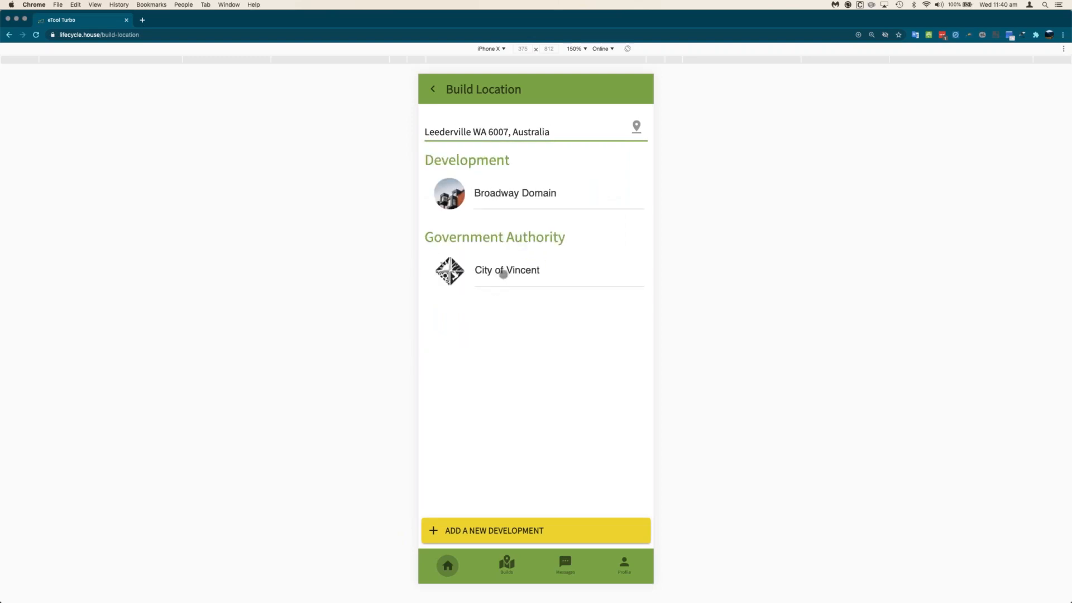
left_click(503, 273)
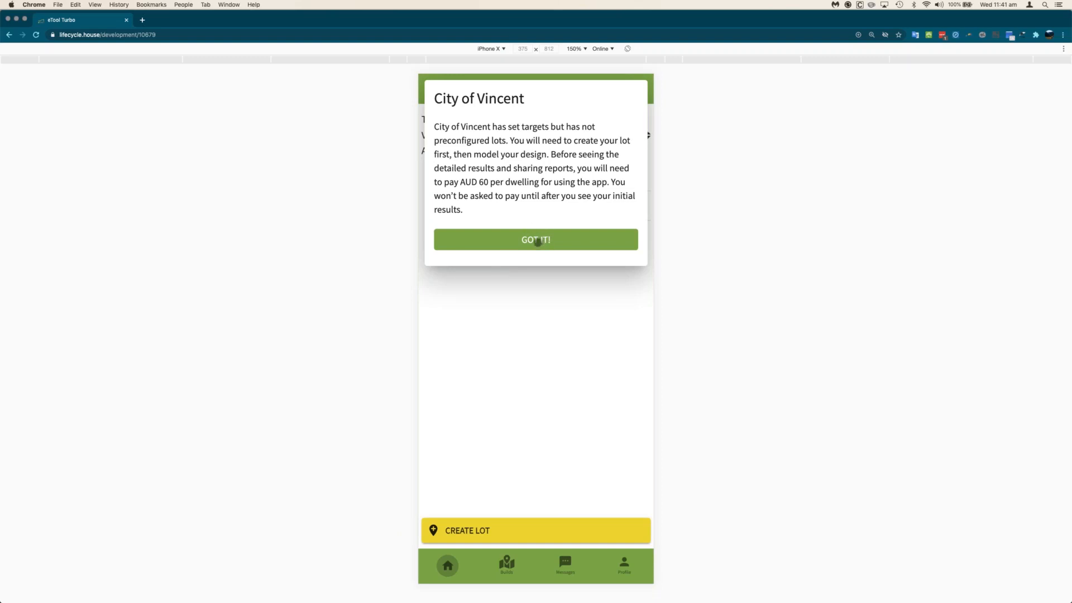
- Dismiss the City of Vincent notice and begin creating a lot
left_click(536, 242)
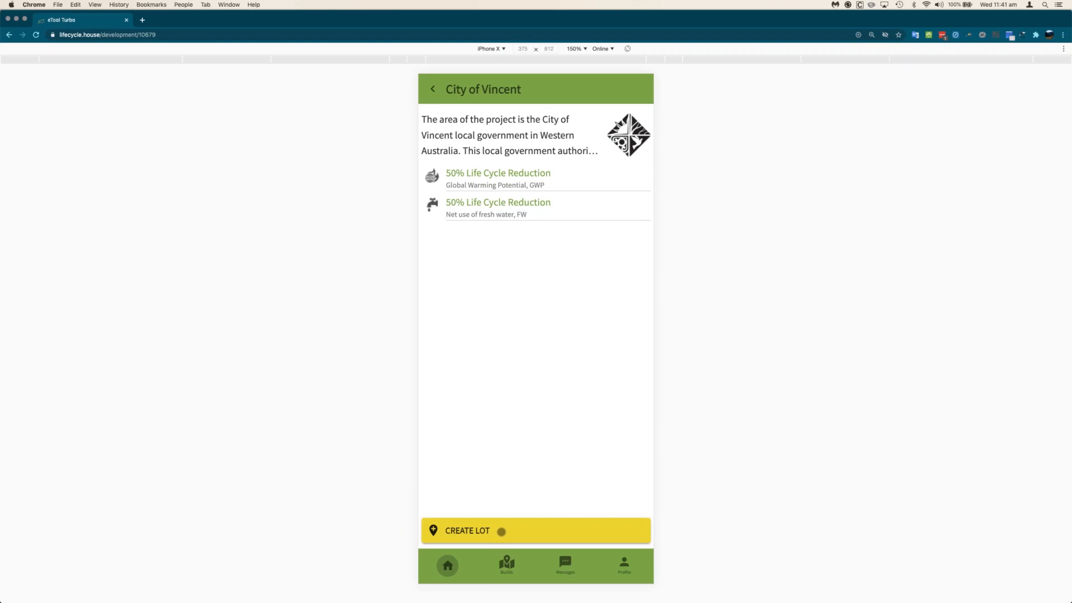
left_click(501, 532)
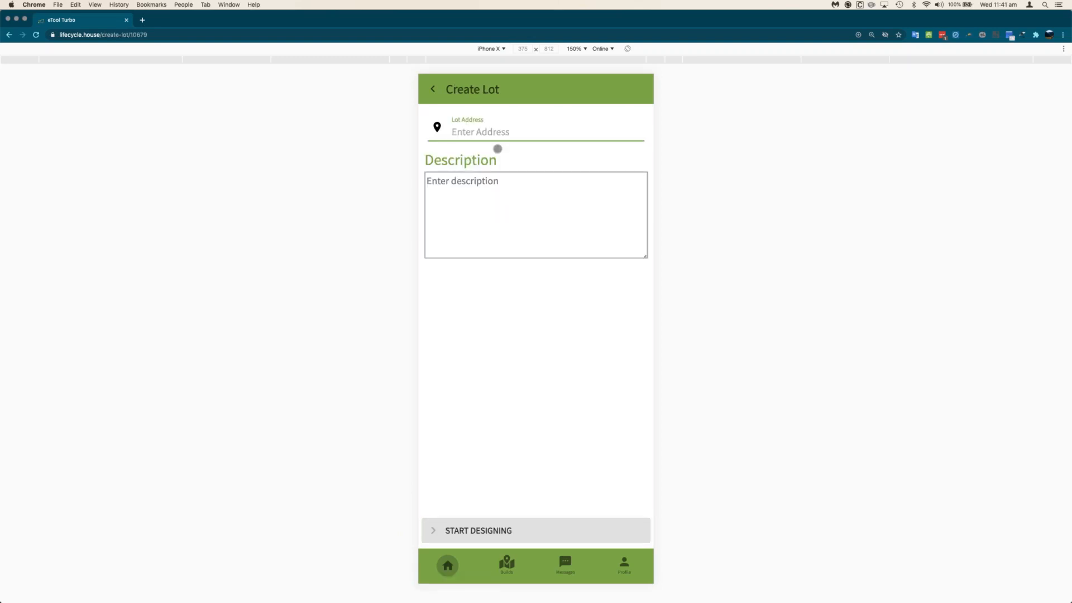
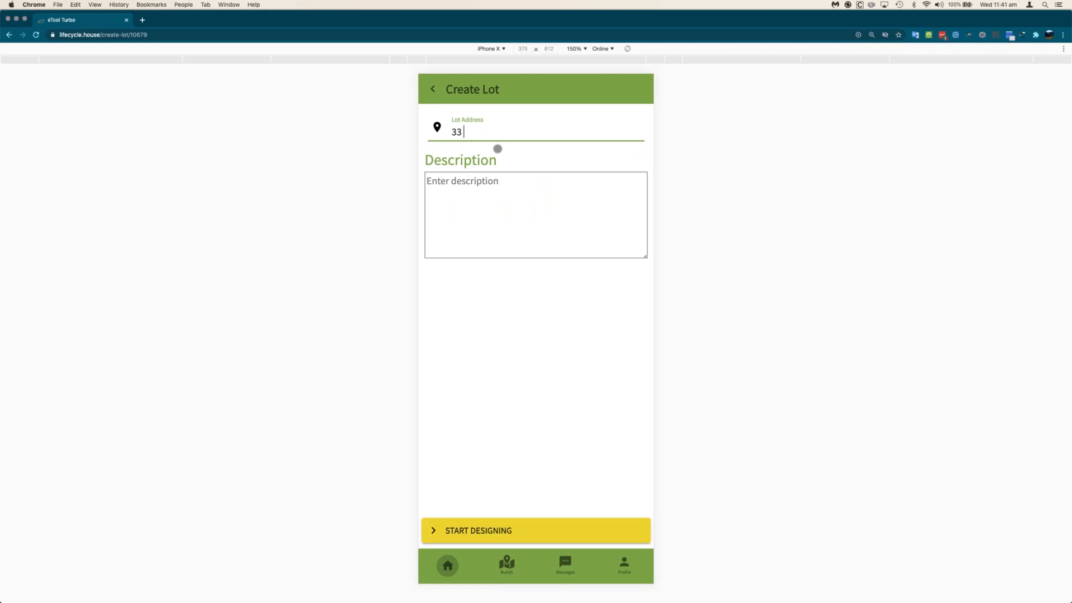
- Create the lot with the site's street address and description 'Super low carbon design.', then start designing
key("Tab")
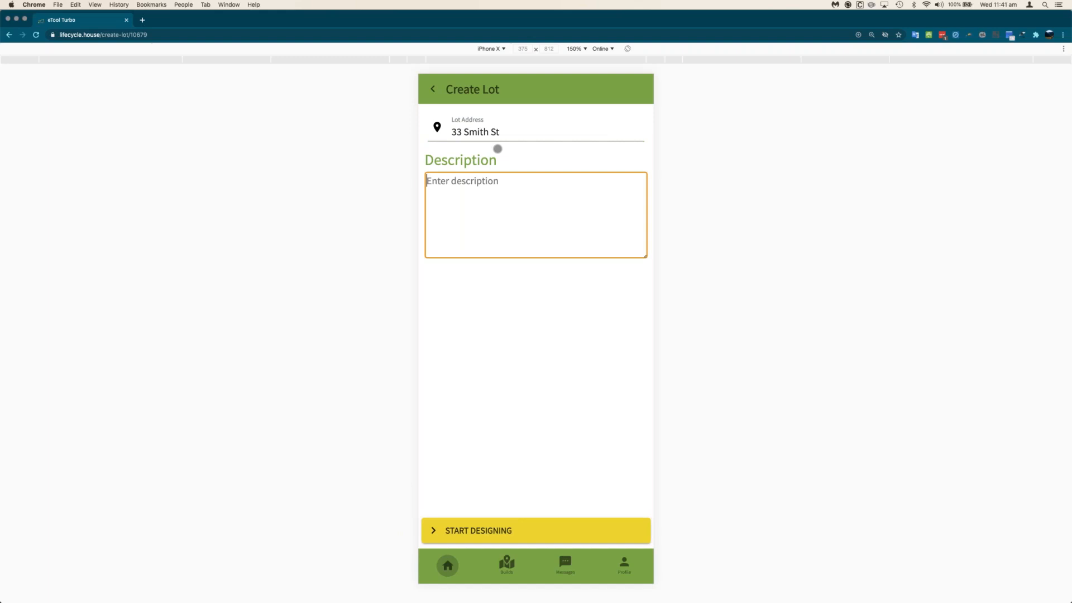
type("Super low carbon design.")
key("Tab")
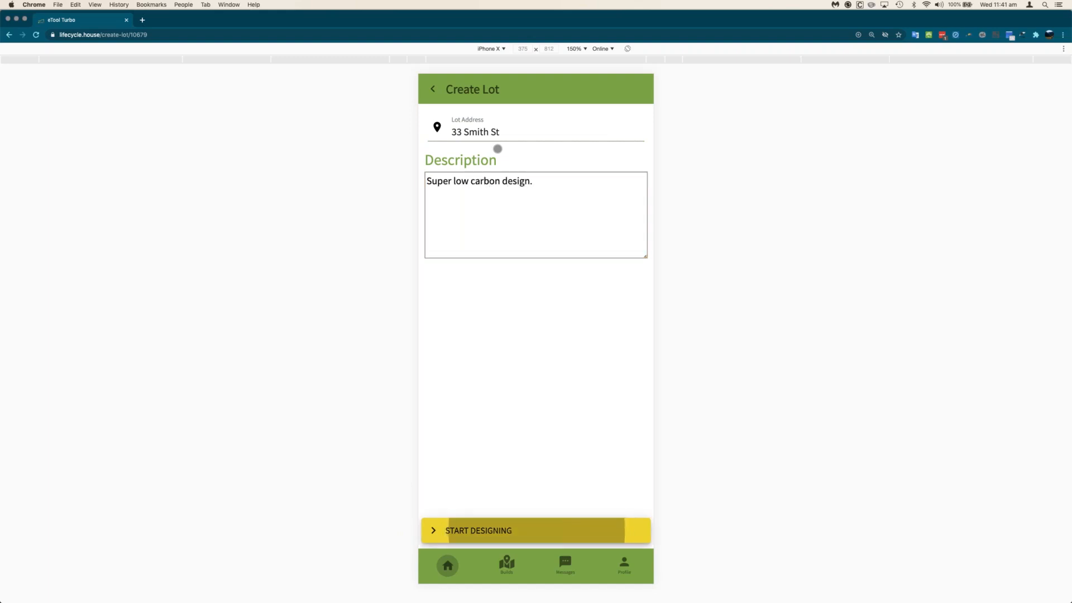
left_click(522, 529)
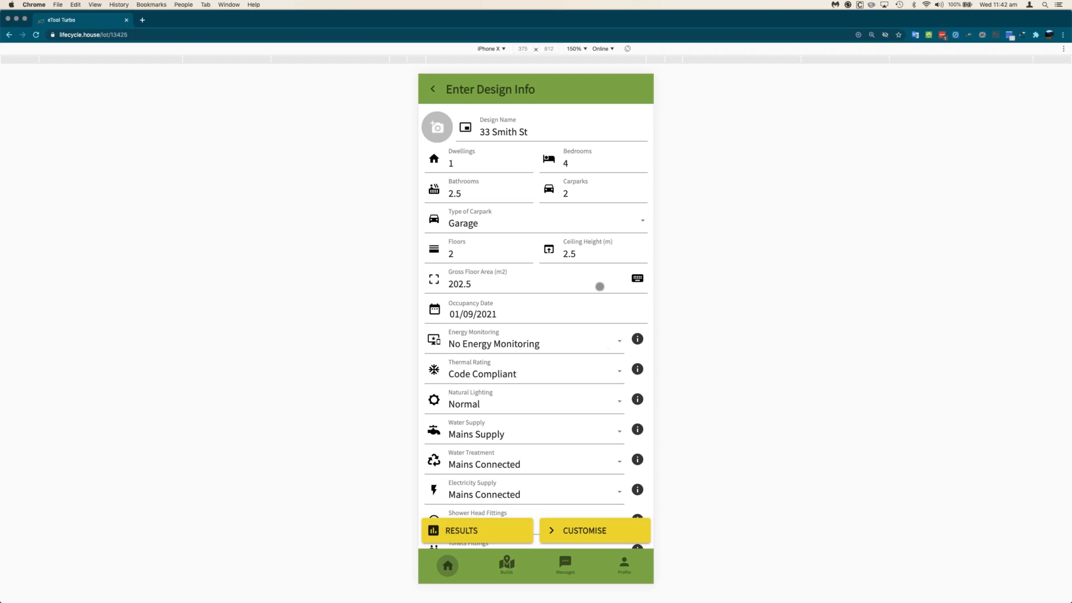
left_click(497, 168)
- Enter 3 bedrooms, 2 bathrooms, a Garage carpark and a 2.8 m ceiling height
key("Tab")
type("3")
key("Tab")
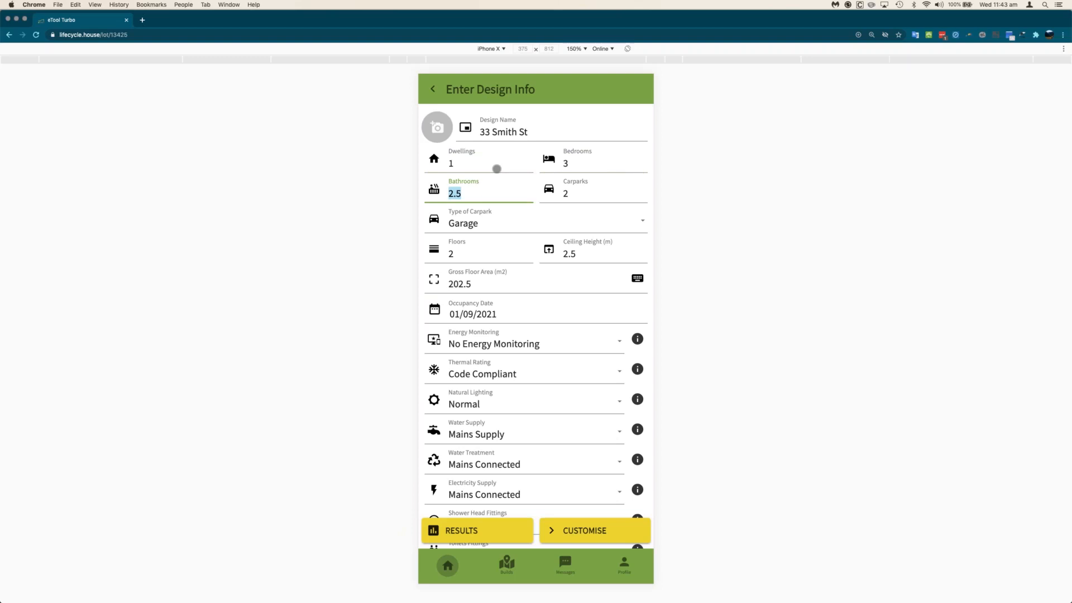
type("2")
key("Tab")
key("Tab")
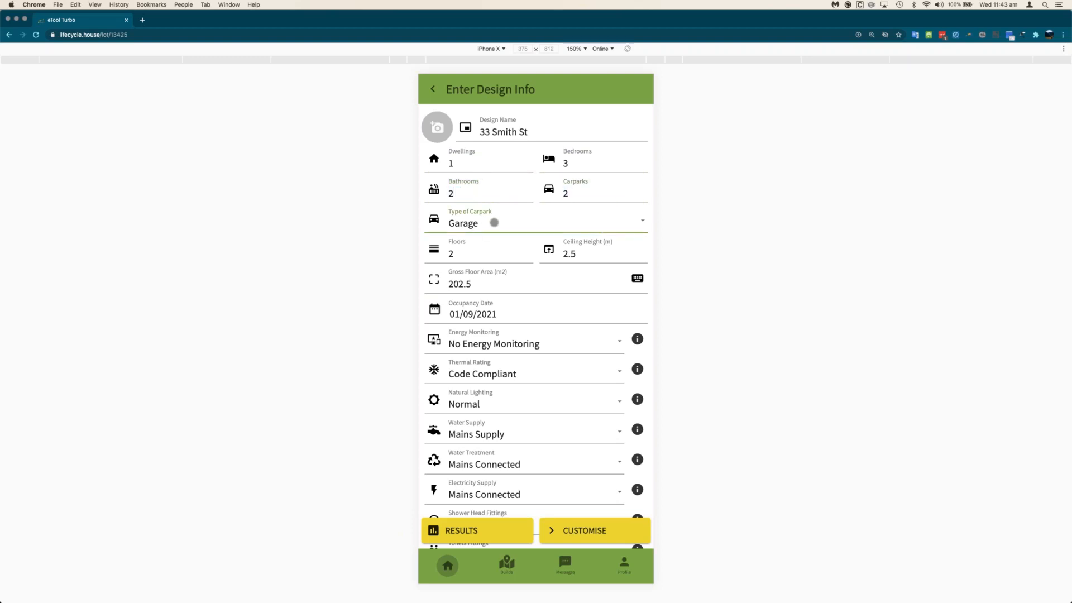
left_click(493, 222)
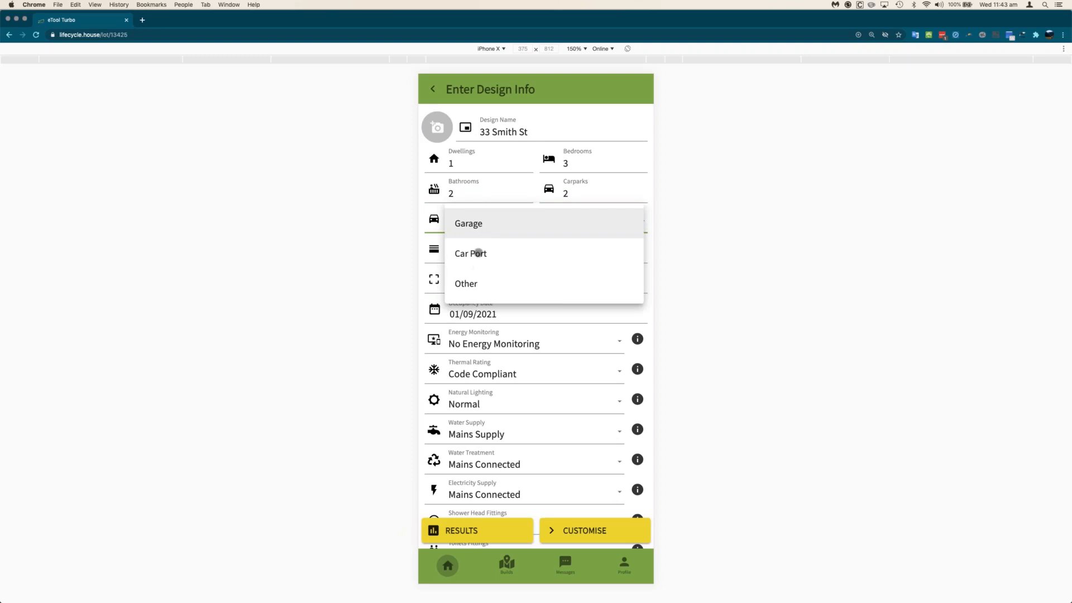
left_click(491, 224)
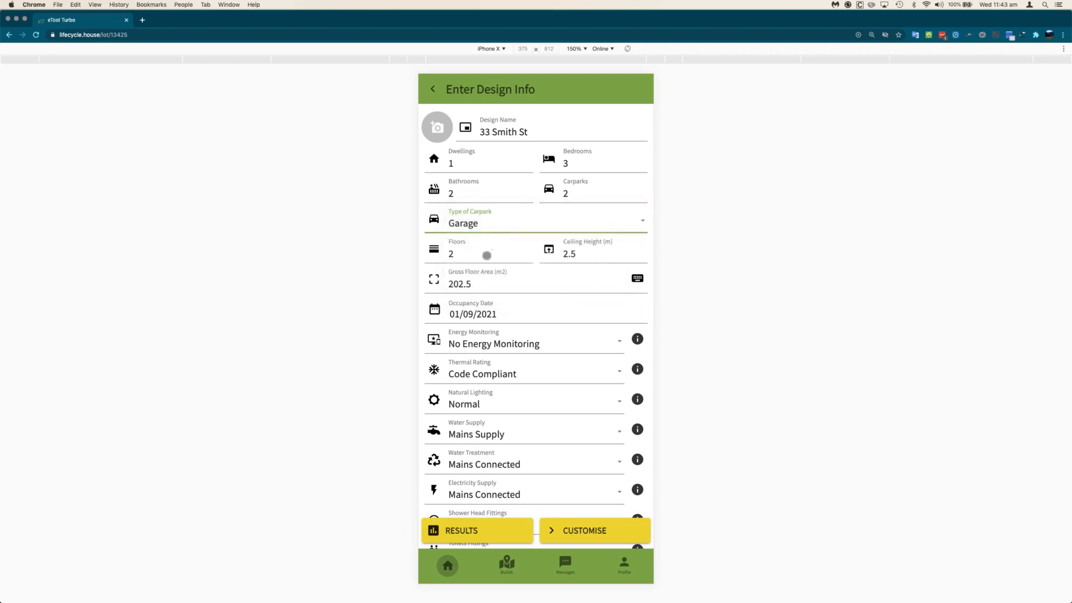
left_click(485, 255)
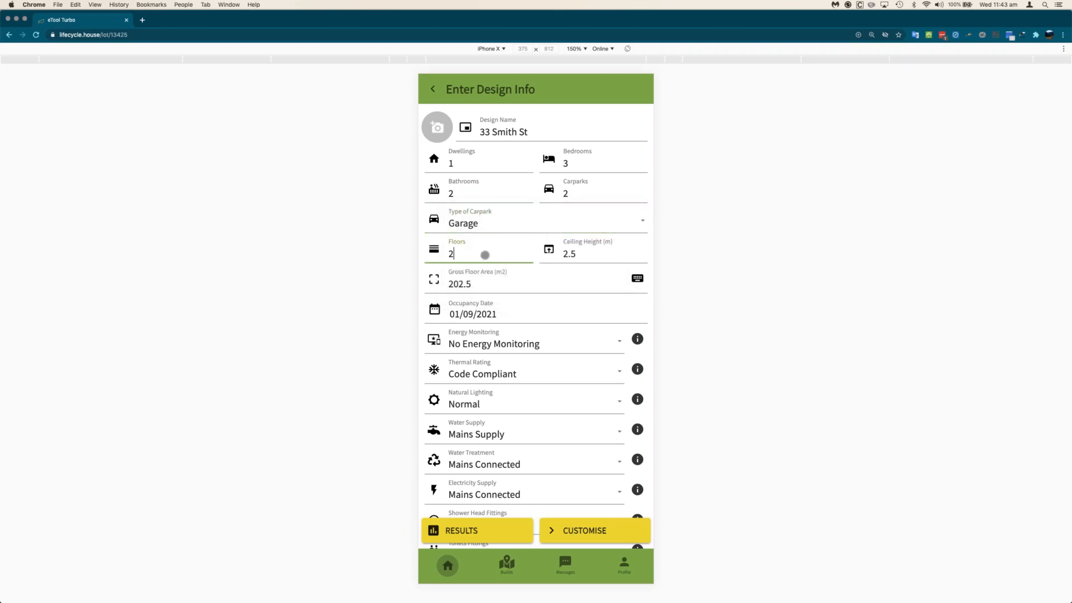
key("Tab")
type("2.8")
key("Tab")
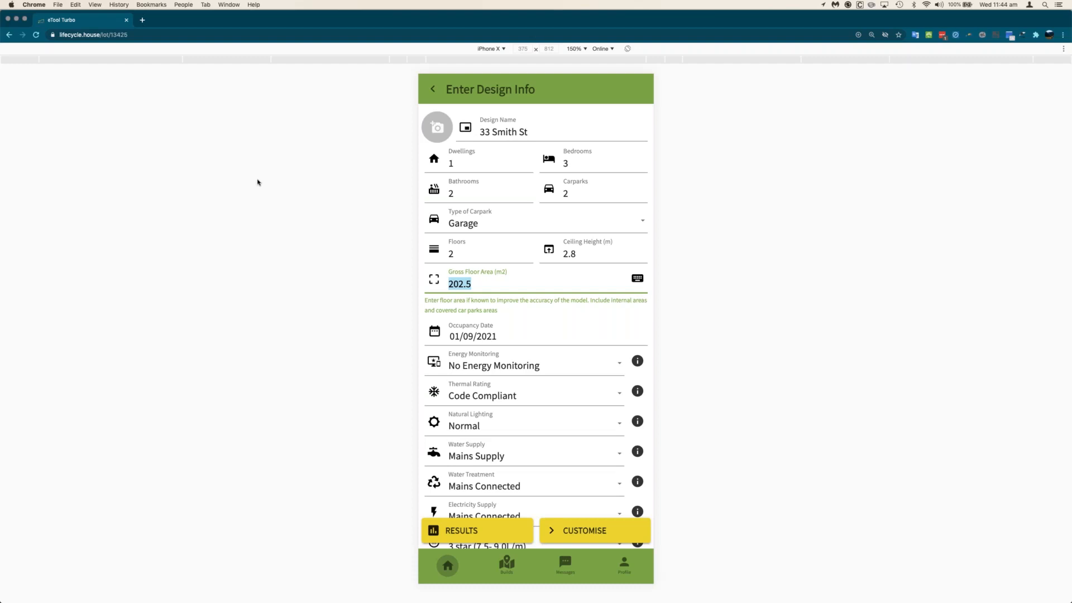
- Set gross floor area to 220 m2 and choose No Energy Monitoring before customising
type("220")
scroll(527, 348, "down", 5)
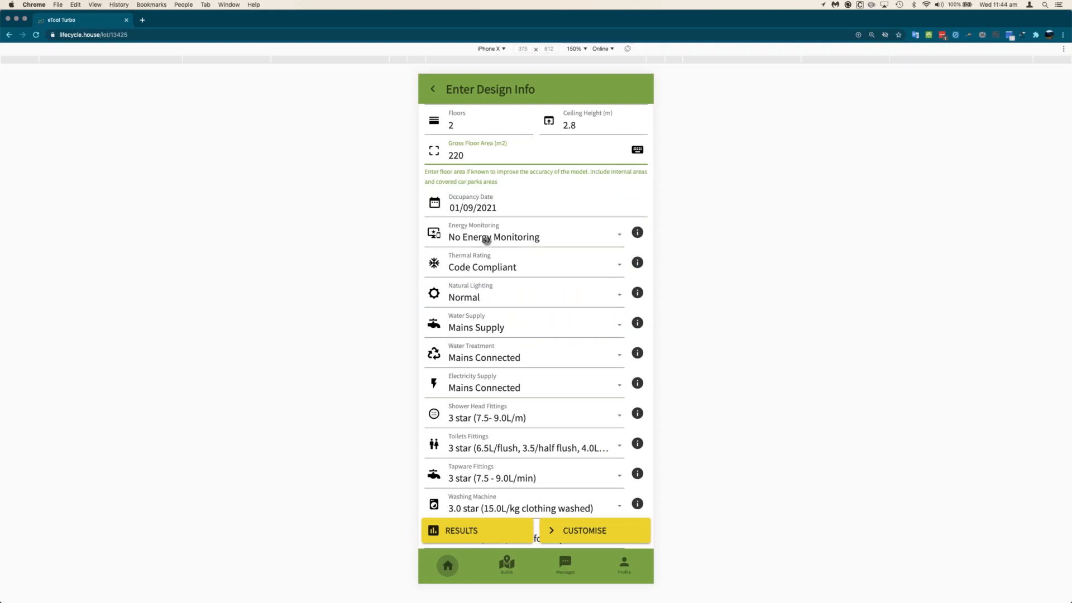
left_click(486, 240)
left_click(487, 224)
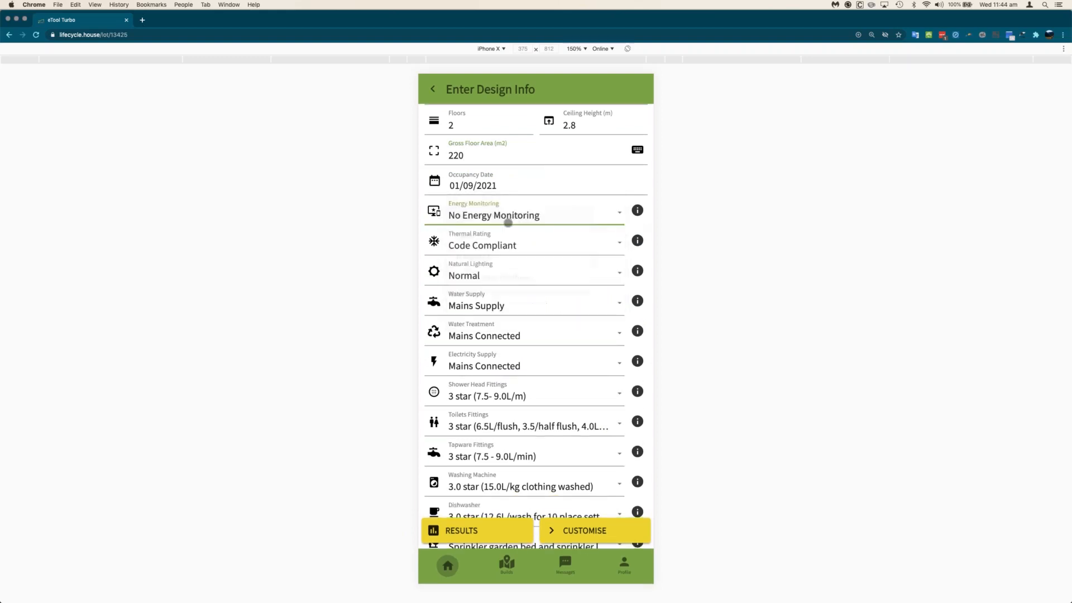
scroll(486, 252, "down", 1)
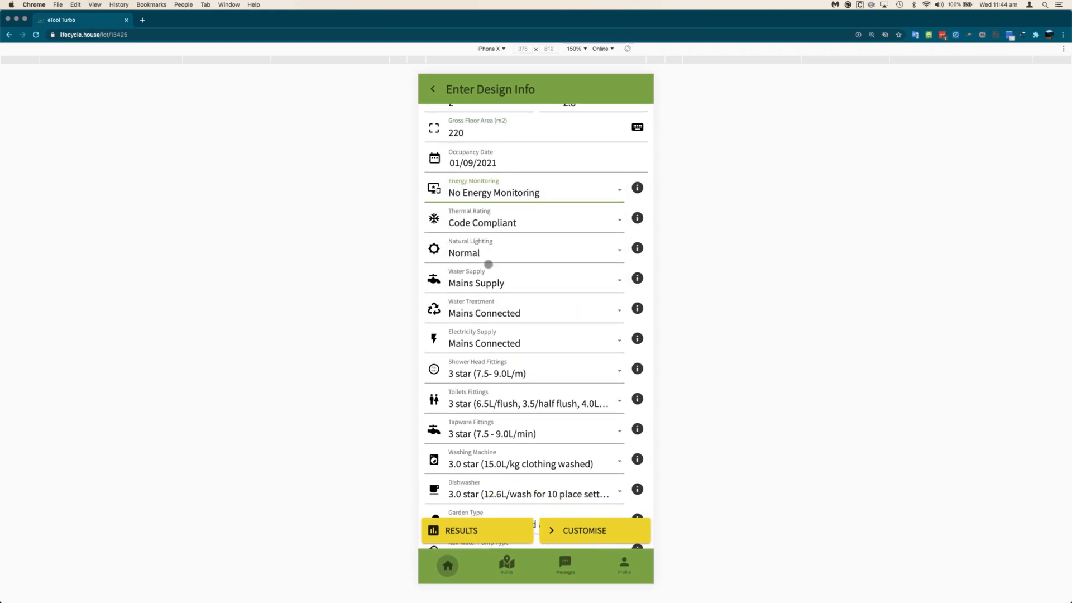
scroll(489, 245, "down", 5)
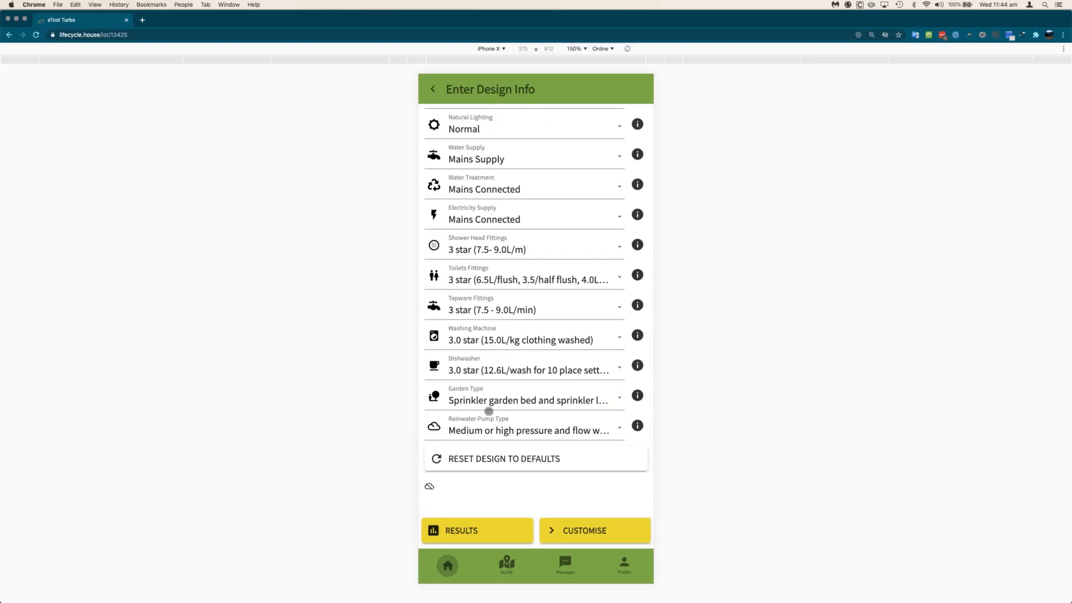
scroll(498, 368, "up", 1)
scroll(499, 368, "up", 4)
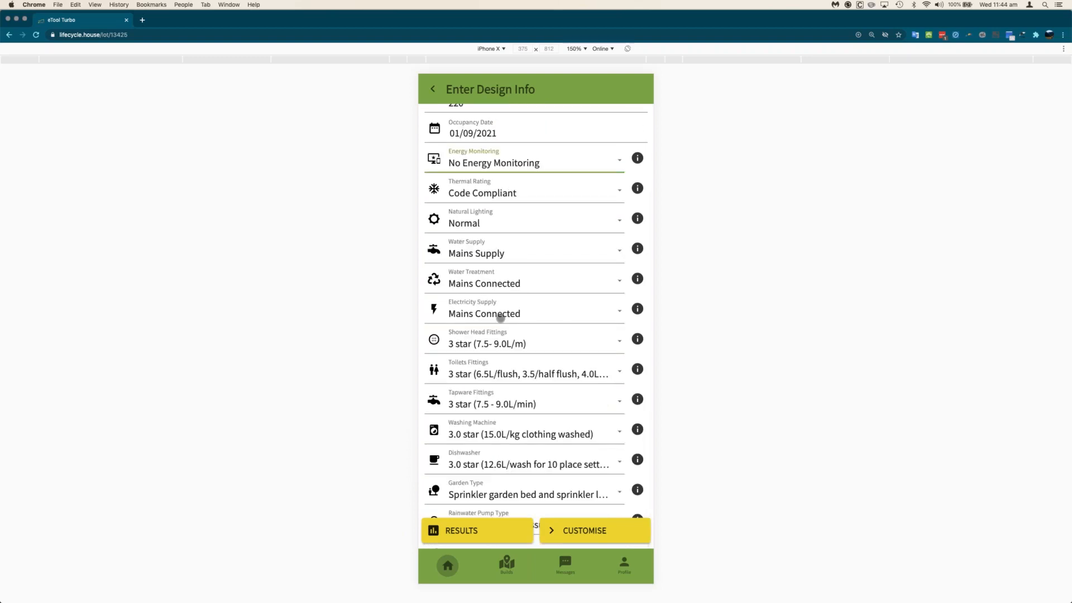
scroll(501, 317, "up", 3)
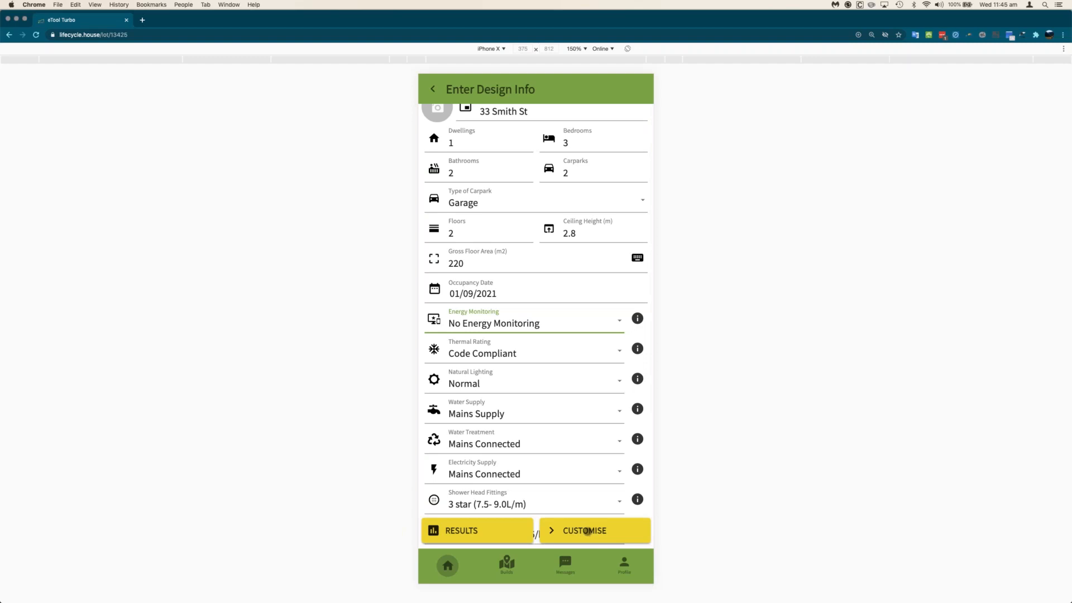
left_click(582, 531)
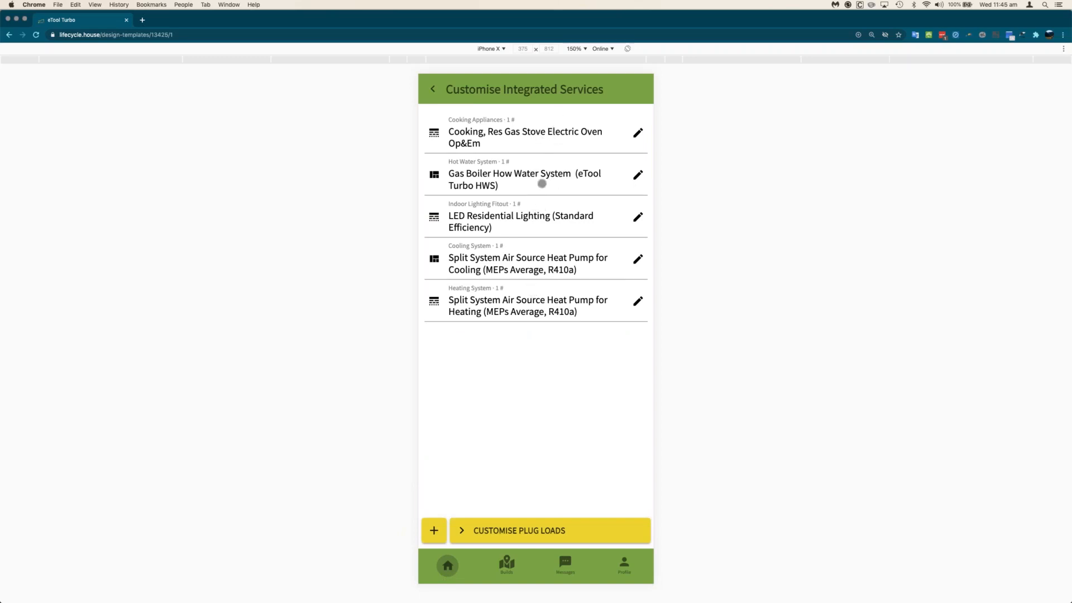
- Change the hot water system to the High Efficiency Heat Pump template
left_click(636, 175)
left_click(637, 127)
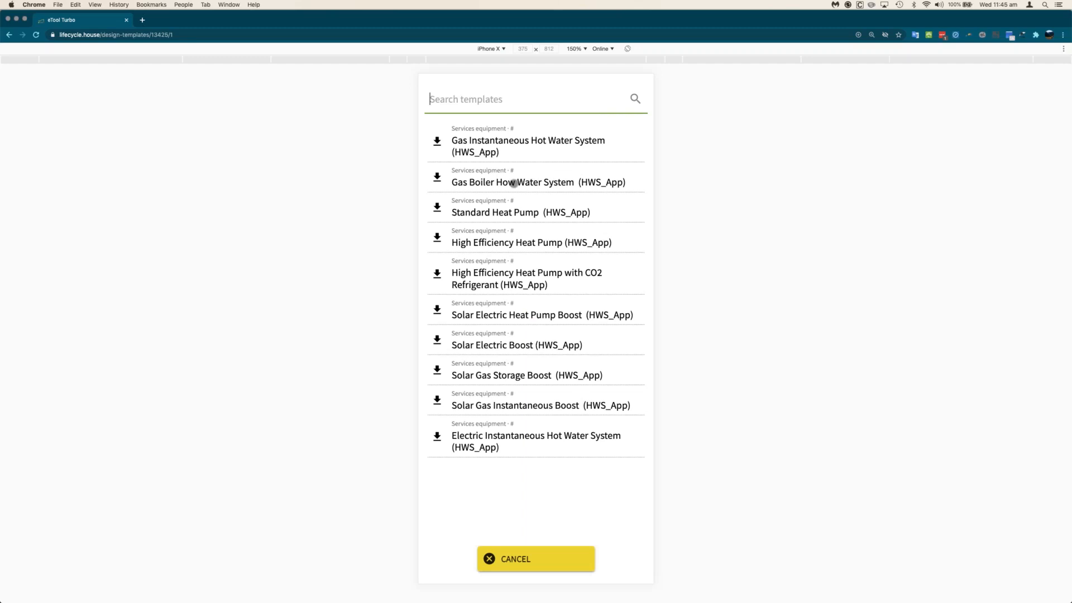
left_click(479, 241)
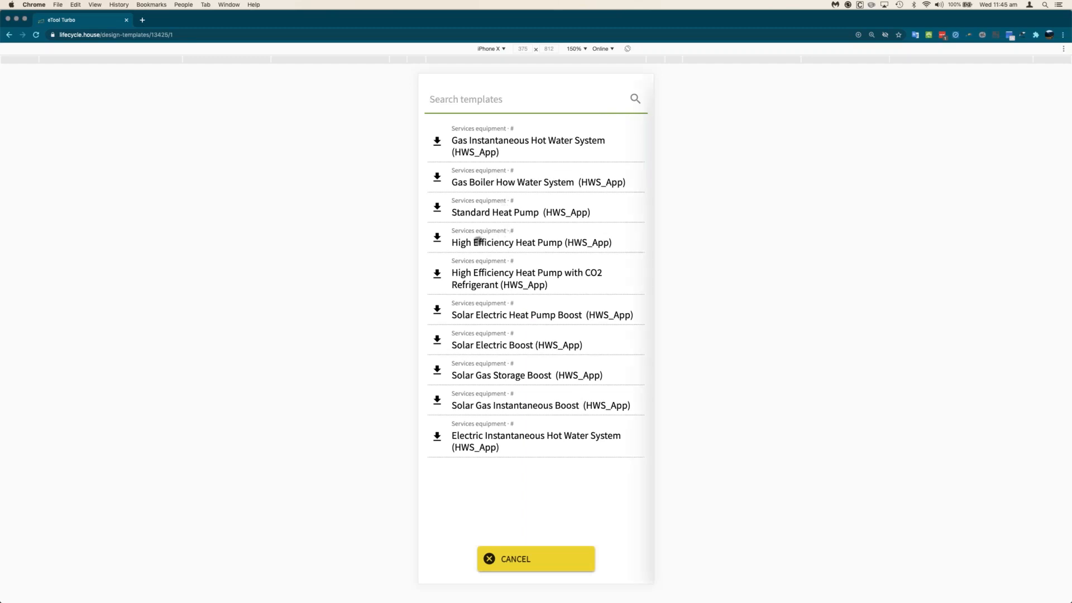
left_click(597, 553)
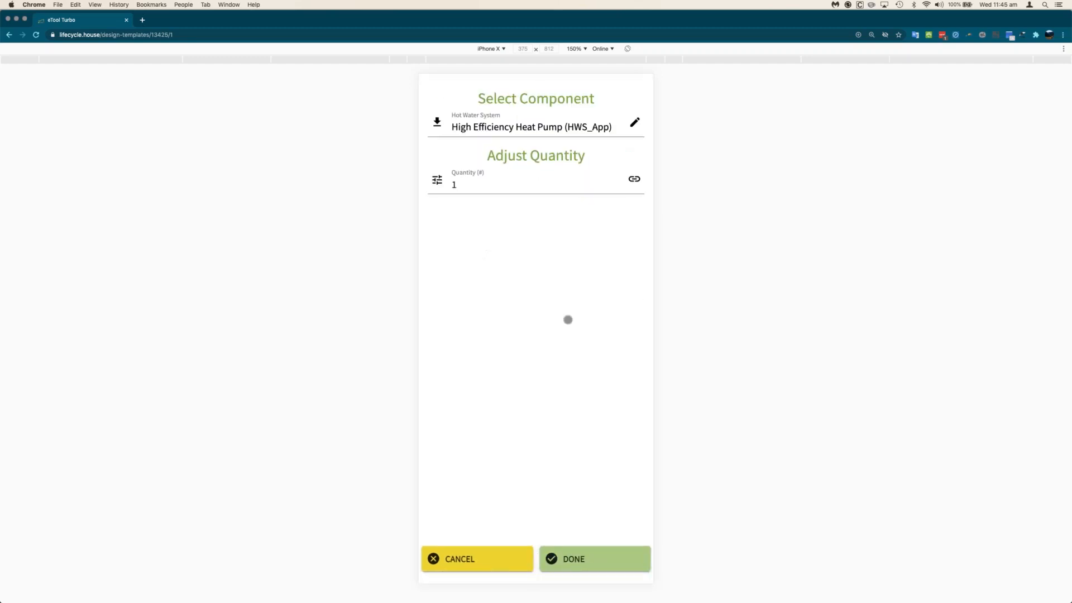
left_click(592, 564)
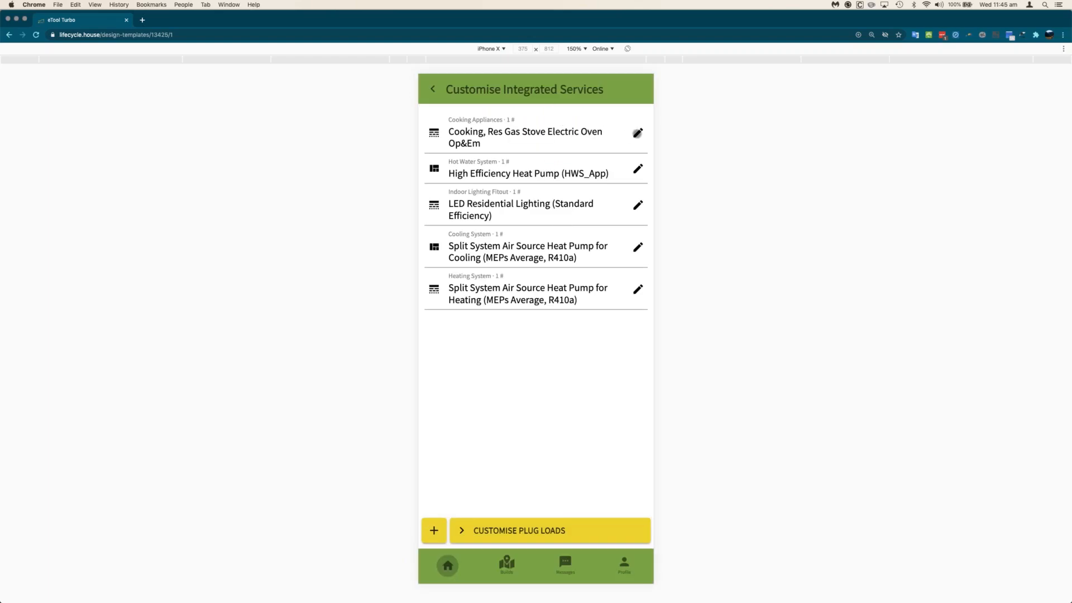
- Switch cooking appliances to the Electric Oven Induction Stove template and continue to plug loads
left_click(637, 133)
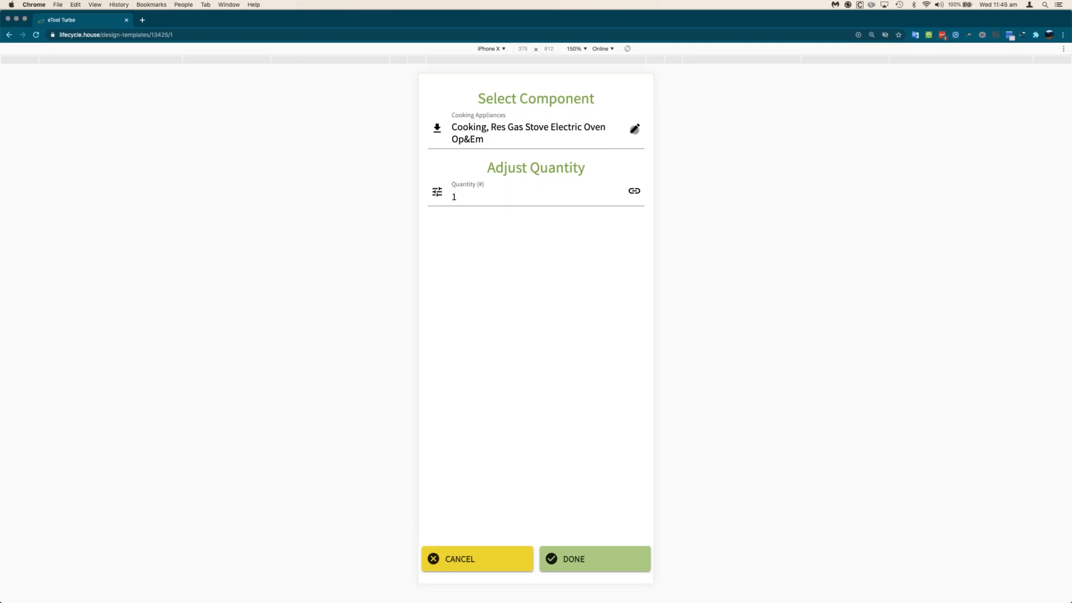
left_click(635, 129)
left_click(514, 168)
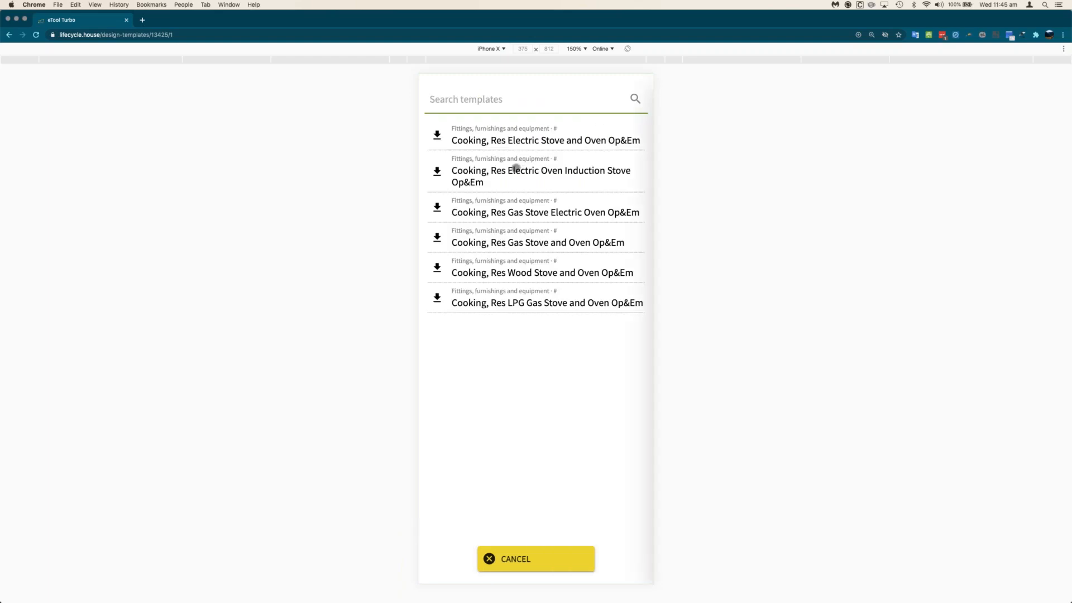
left_click(597, 555)
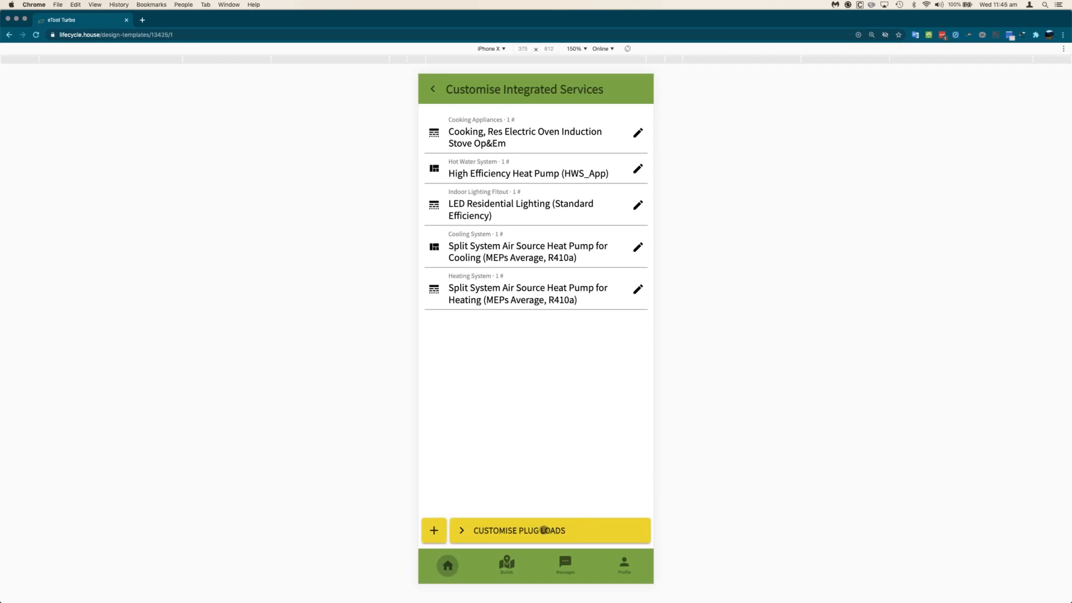
left_click(544, 529)
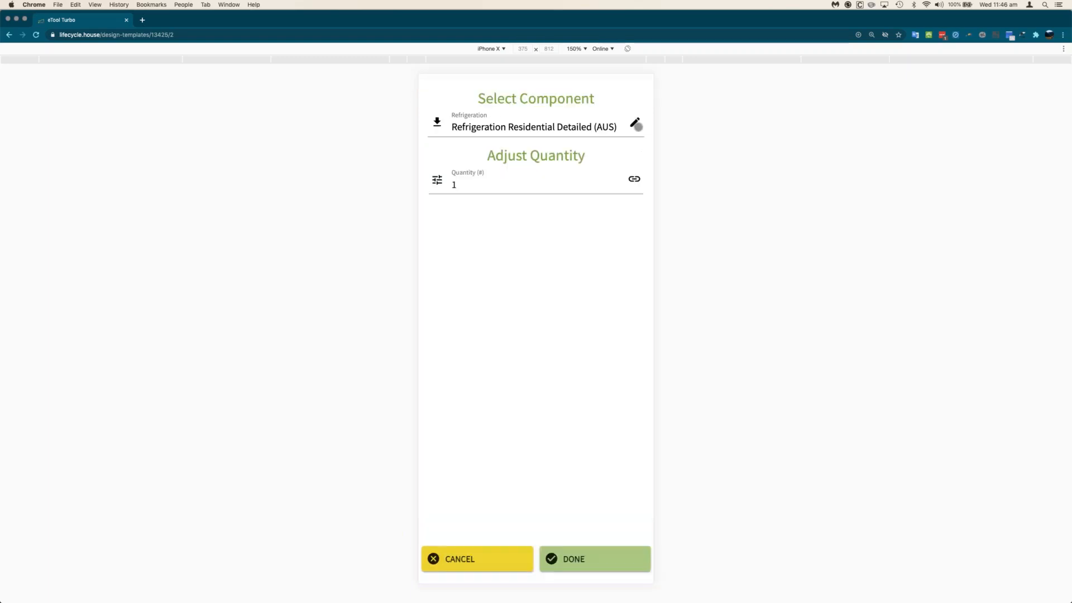
- Browse refrigeration templates and view the under-800mm well-ventilated fridge recess details
left_click(633, 122)
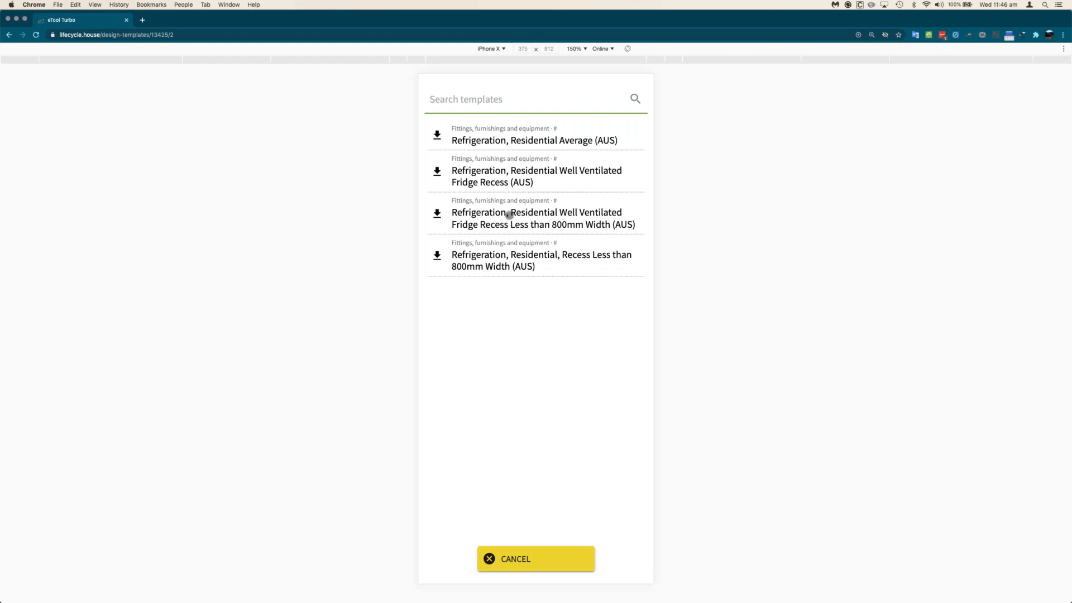
left_click(518, 195)
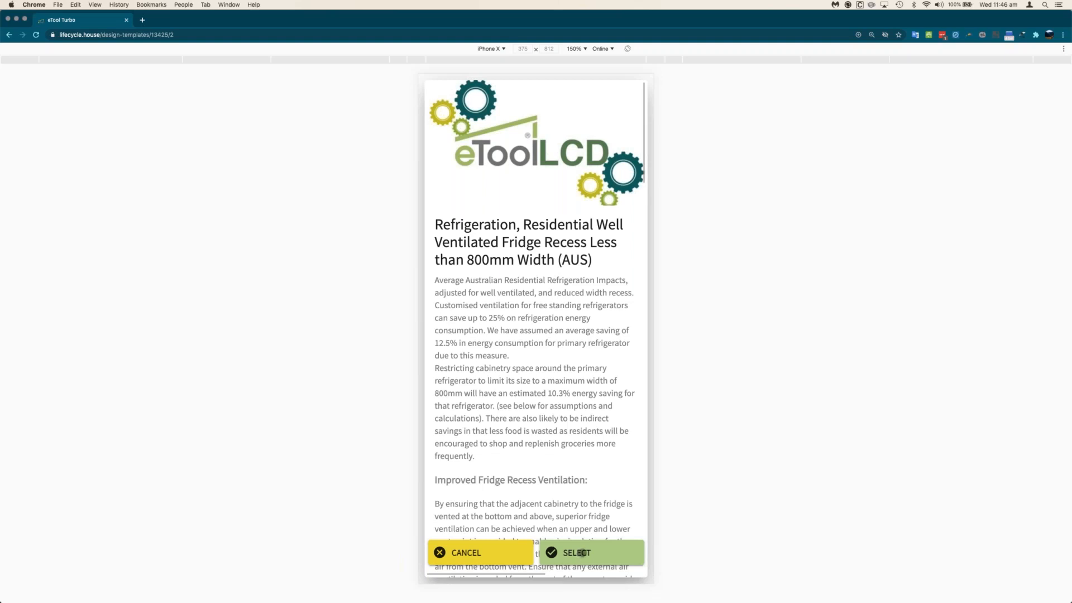
- Select the under-800mm fridge recess refrigeration template, reviewing its details once more
left_click(582, 553)
left_click(635, 135)
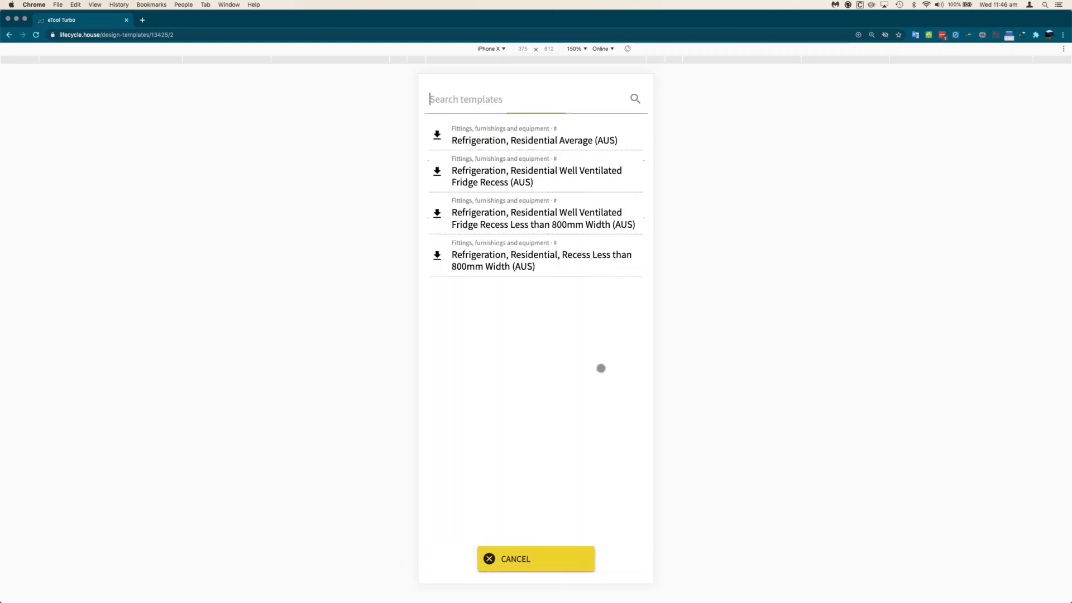
left_click(574, 216)
scroll(566, 366, "down", 10)
scroll(566, 364, "down", 5)
left_click(592, 553)
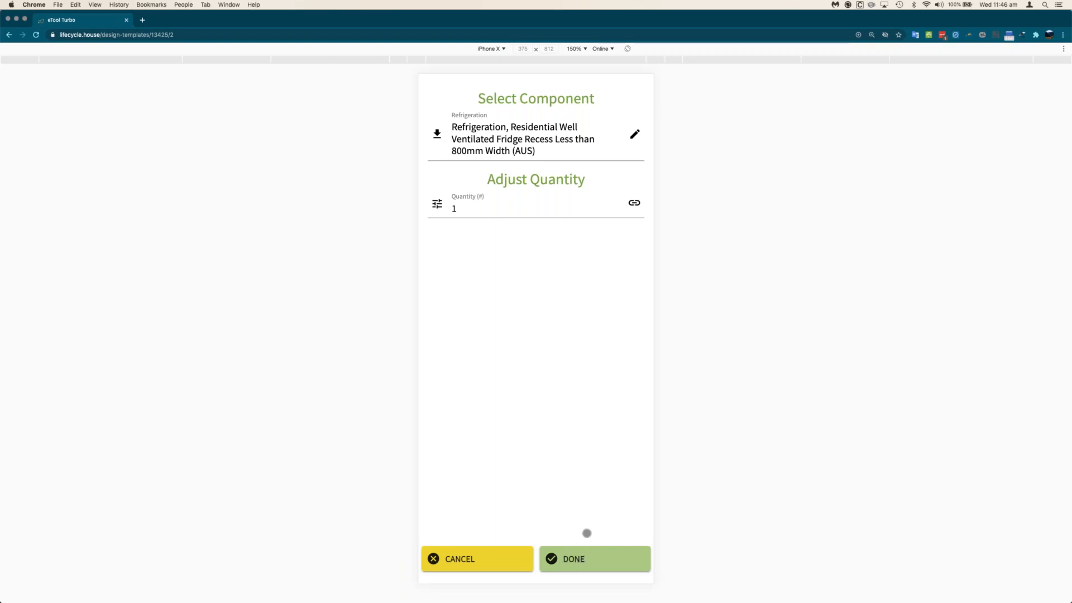
- Compare with the plain Well Ventilated Fridge Recess template, then reselect the under-800mm version
left_click(637, 135)
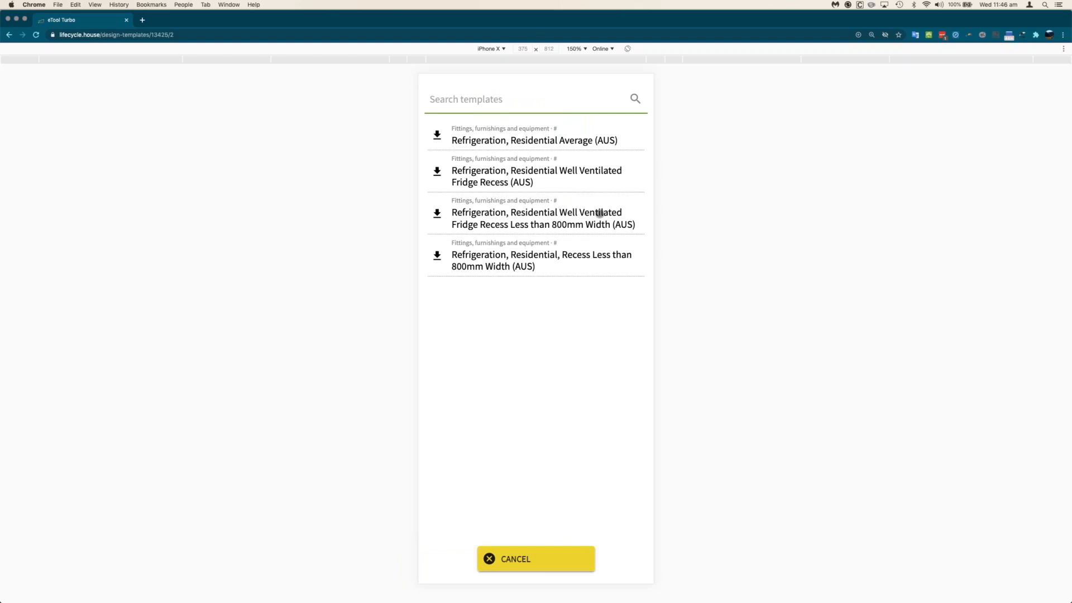
left_click(598, 212)
scroll(577, 280, "down", 10)
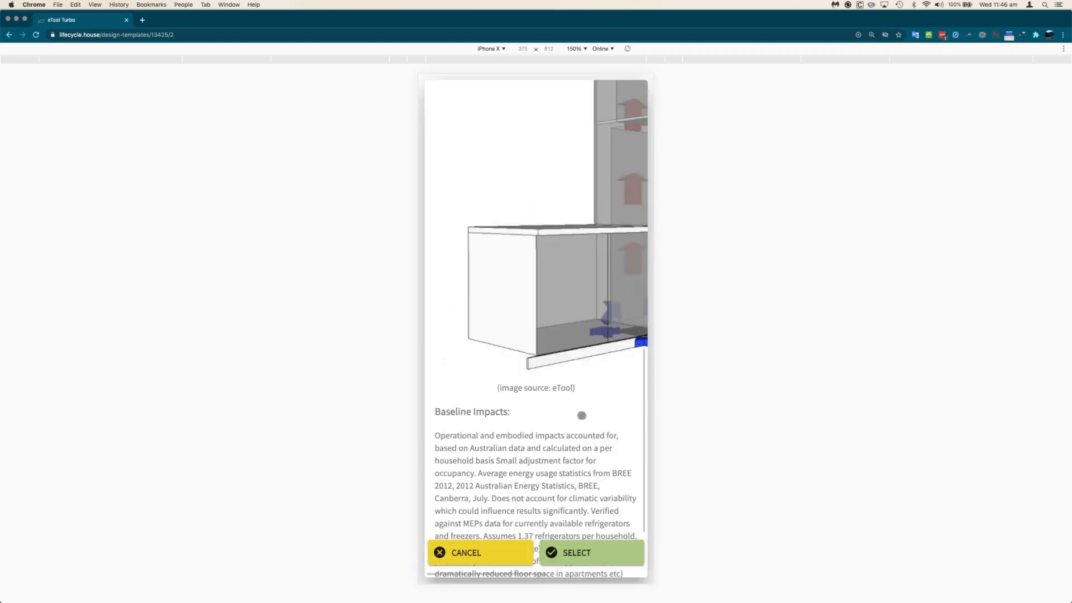
scroll(582, 281, "up", 5)
scroll(586, 279, "down", 3)
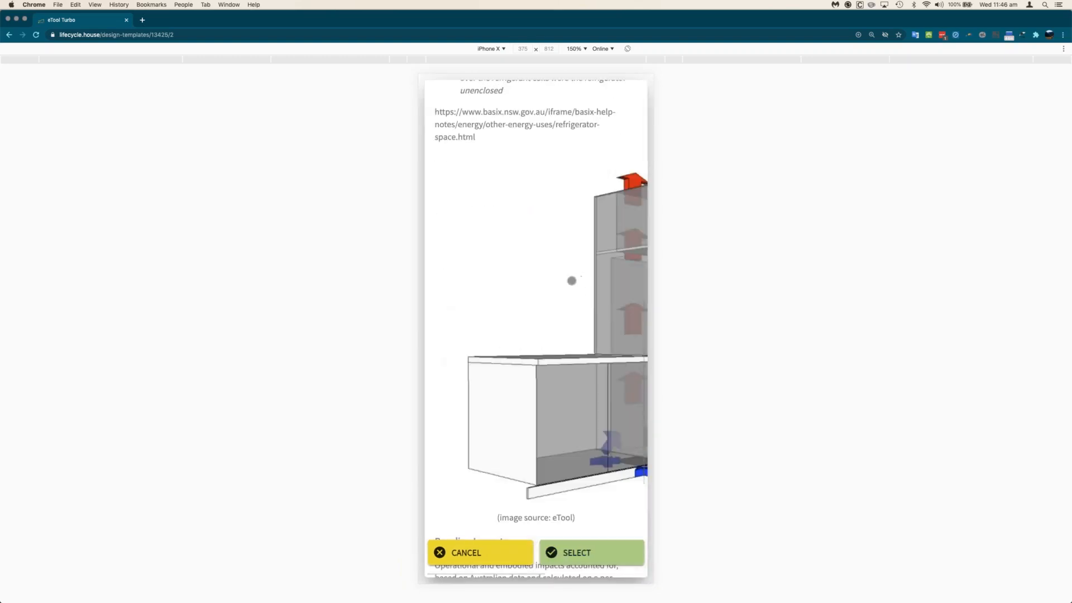
scroll(567, 280, "up", 10)
scroll(565, 279, "down", 12)
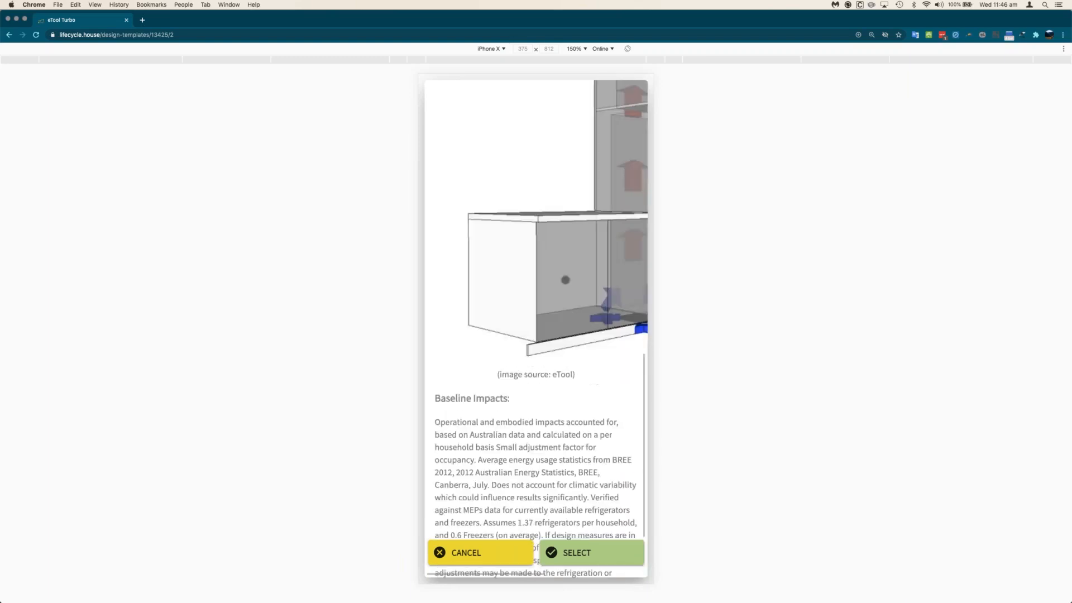
scroll(566, 282, "up", 15)
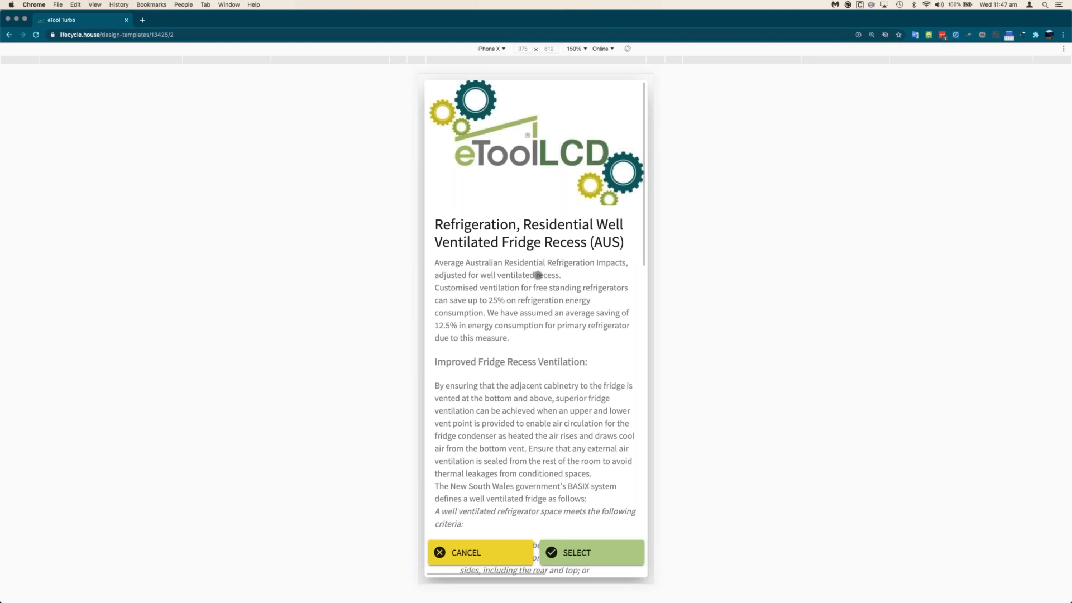
left_click(584, 554)
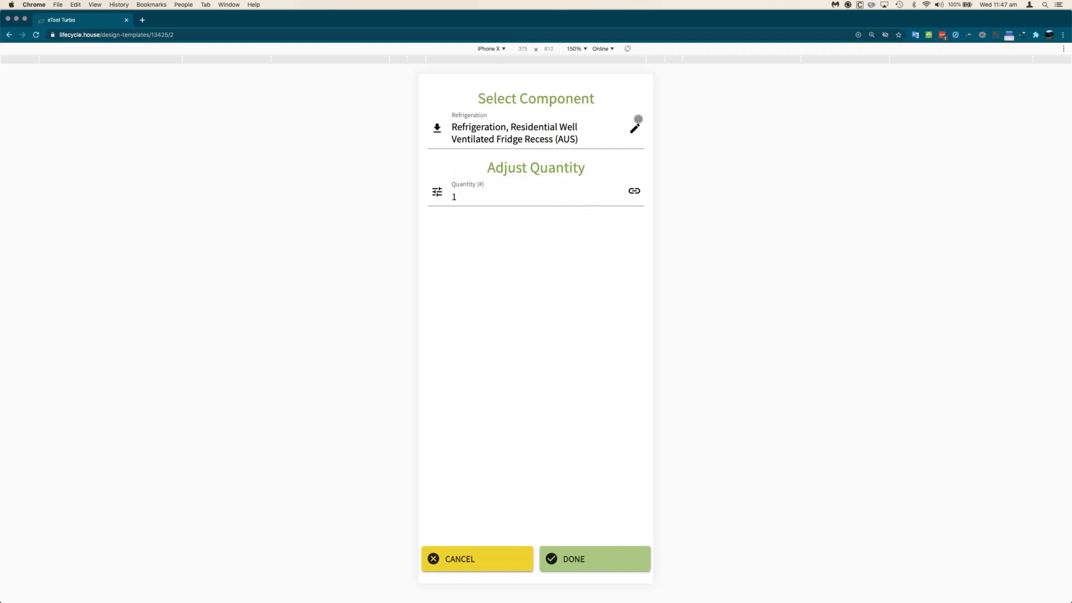
left_click(637, 121)
left_click(571, 216)
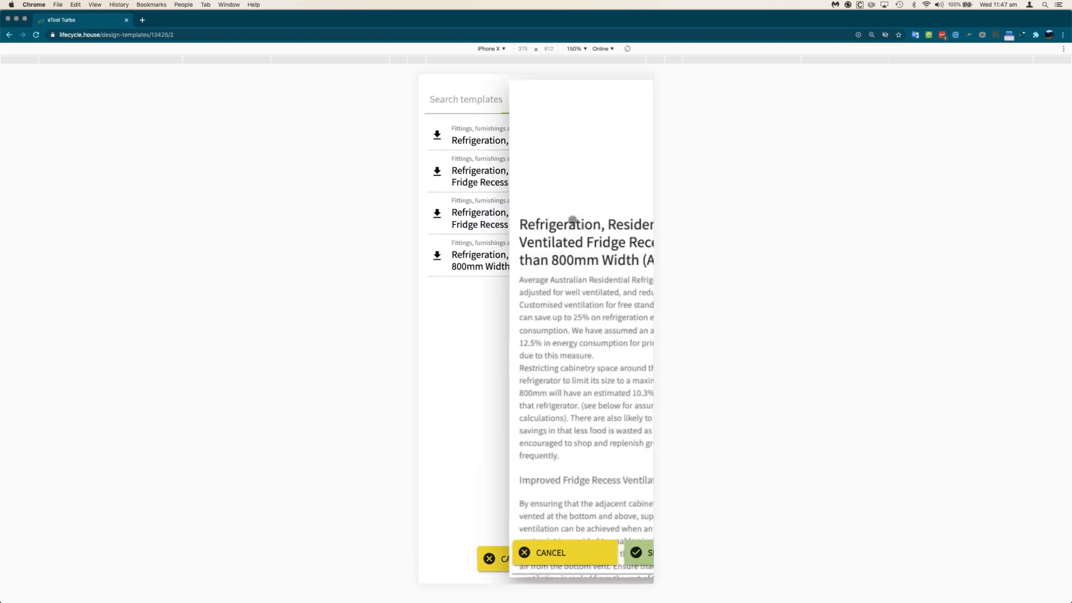
left_click(589, 557)
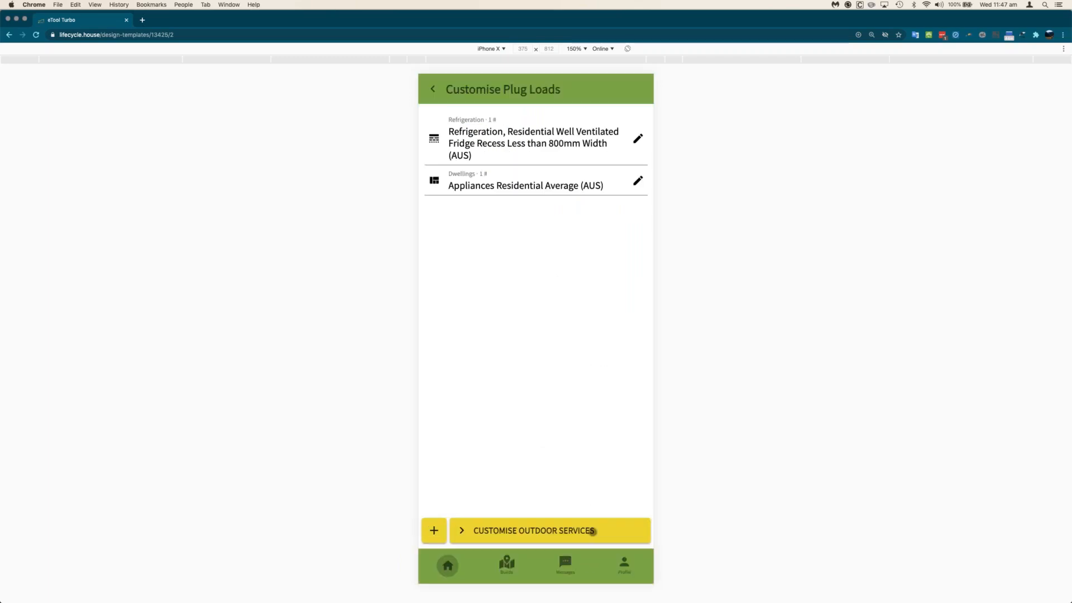
- Set the outdoor solar PV system quantity to 2 and proceed to the structure
left_click(590, 531)
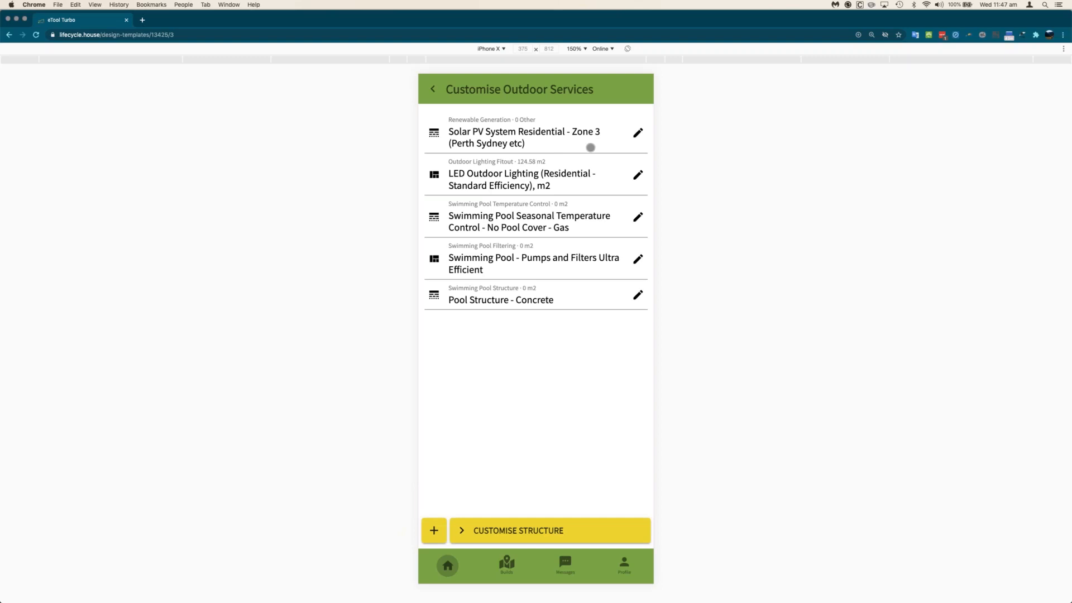
left_click(637, 133)
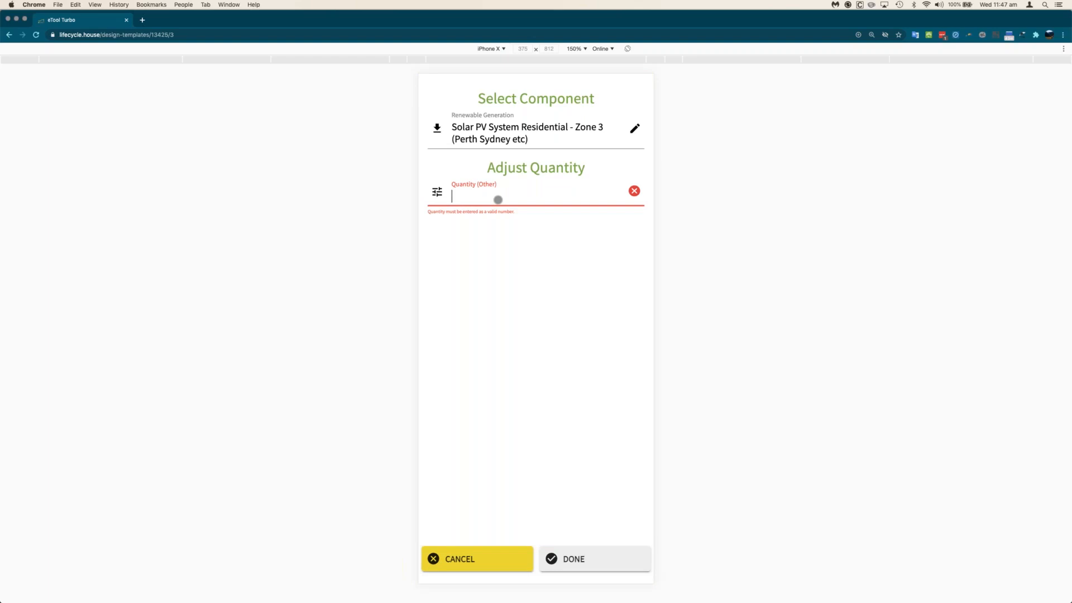
type("2")
left_click(611, 566)
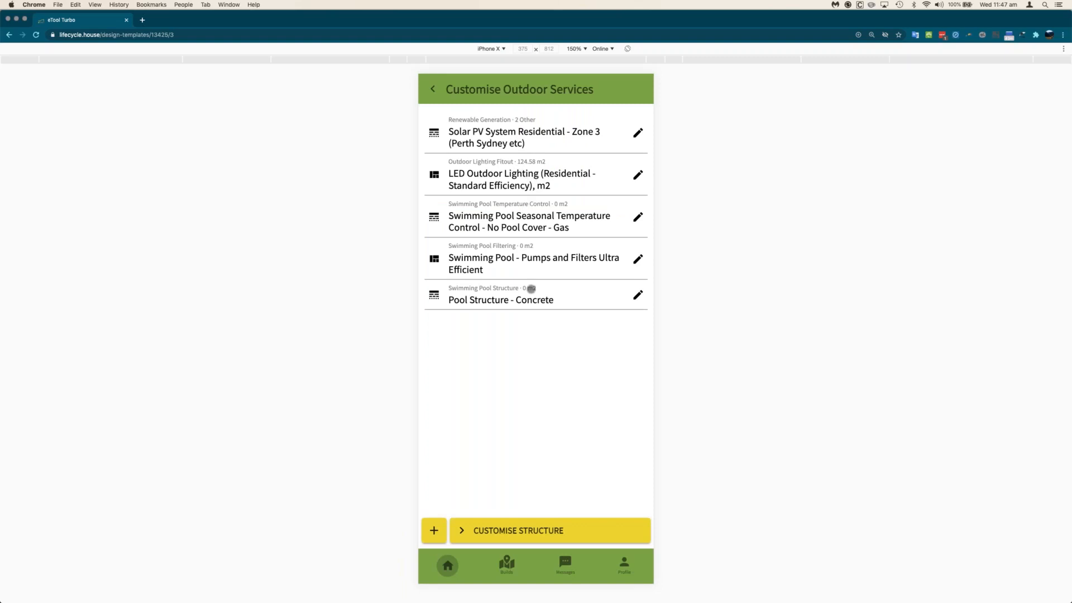
left_click(538, 530)
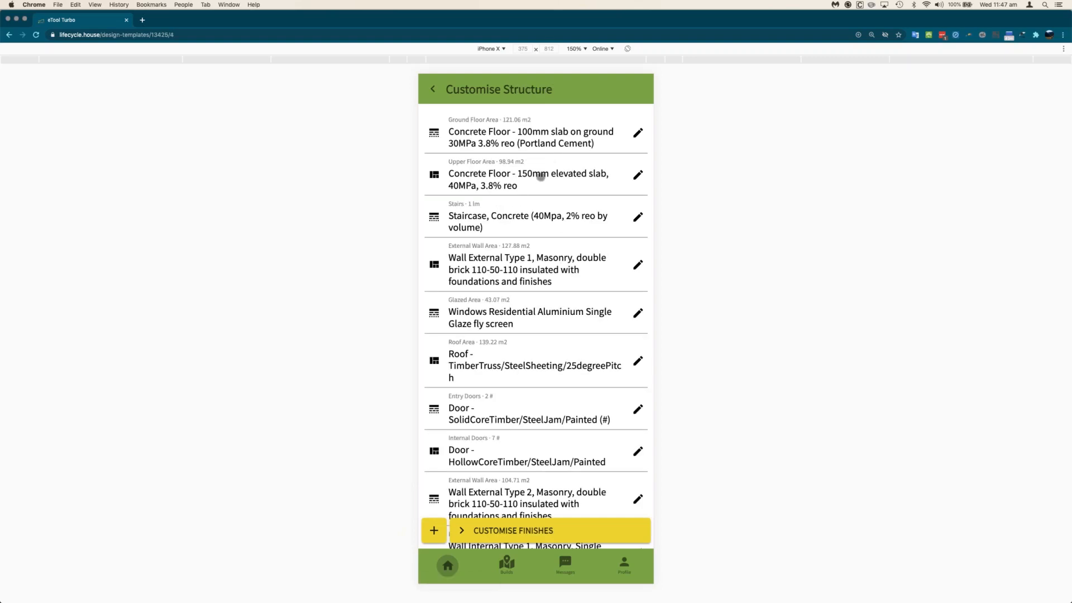
- Swap the upper floor's 150mm slab for the 'Concrete Floor - 230mm elevated slab' template
scroll(540, 176, "down", 5)
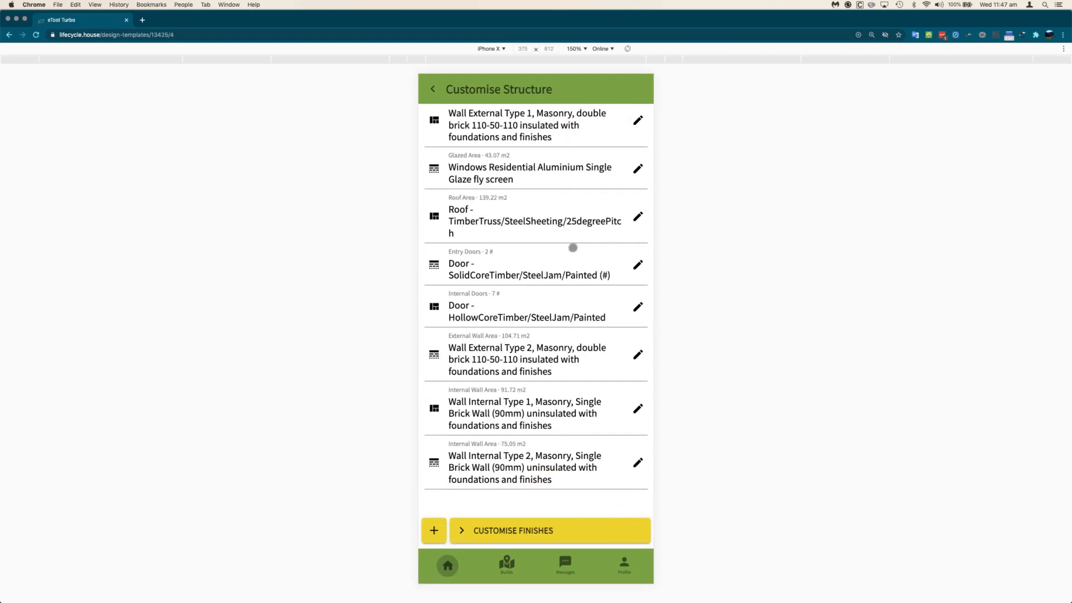
scroll(573, 248, "up", 5)
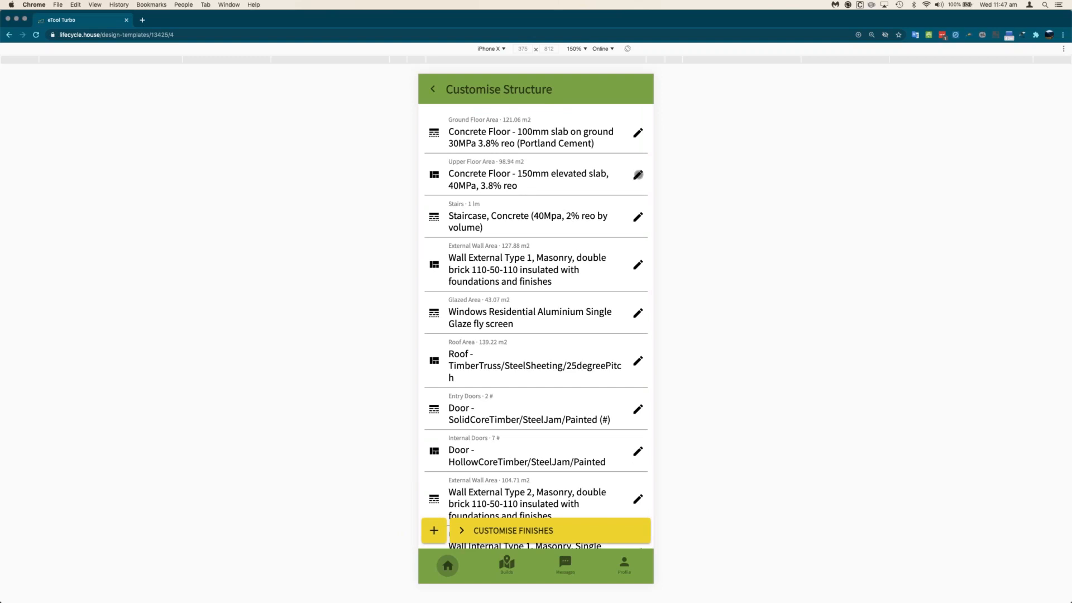
left_click(637, 175)
left_click(634, 128)
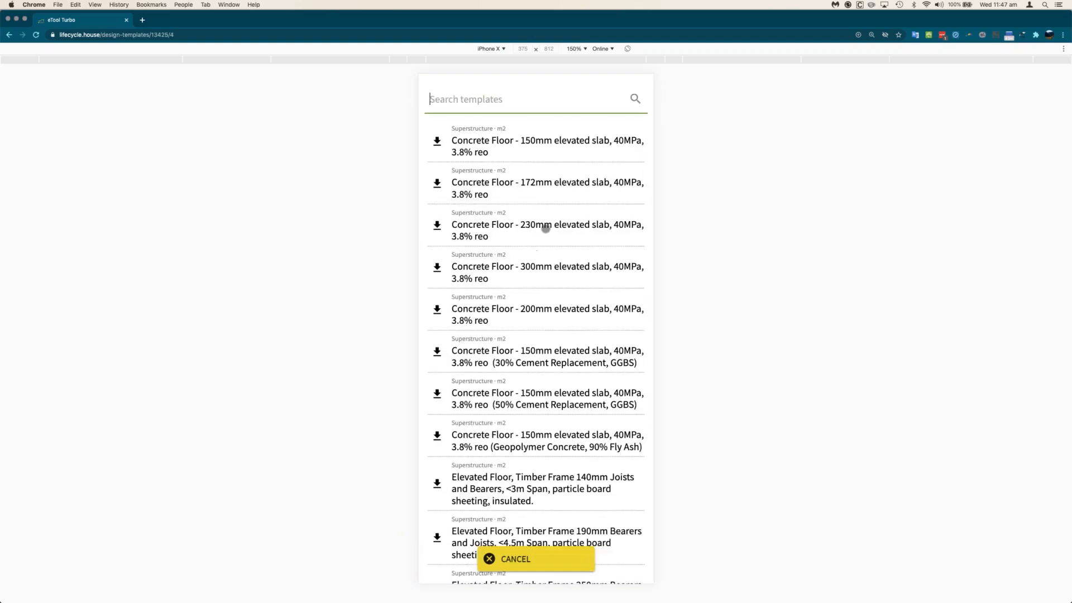
left_click(453, 228)
left_click(609, 554)
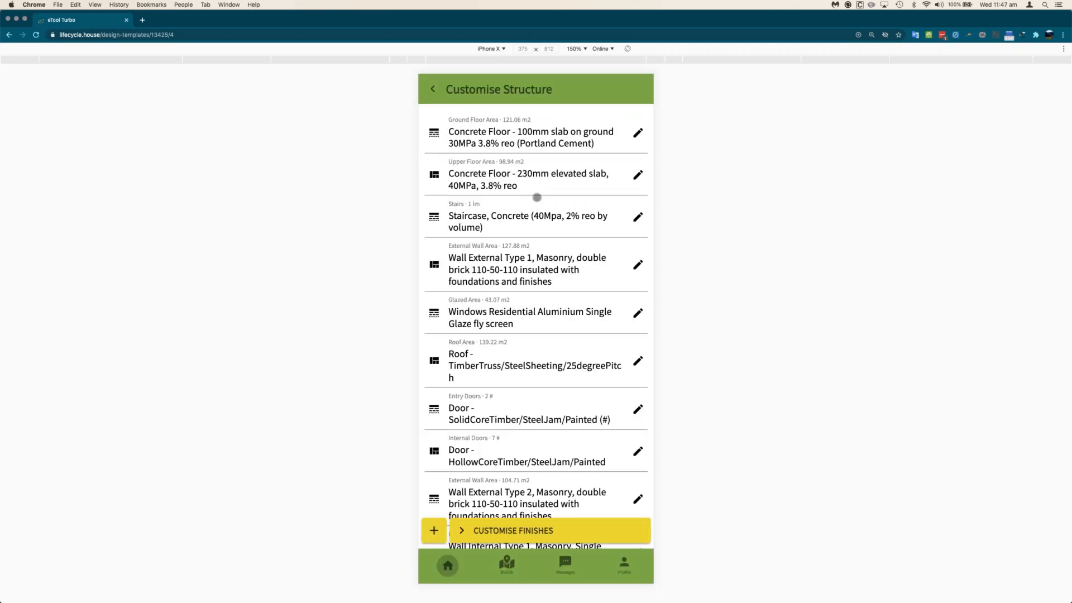
scroll(563, 294, "down", 3)
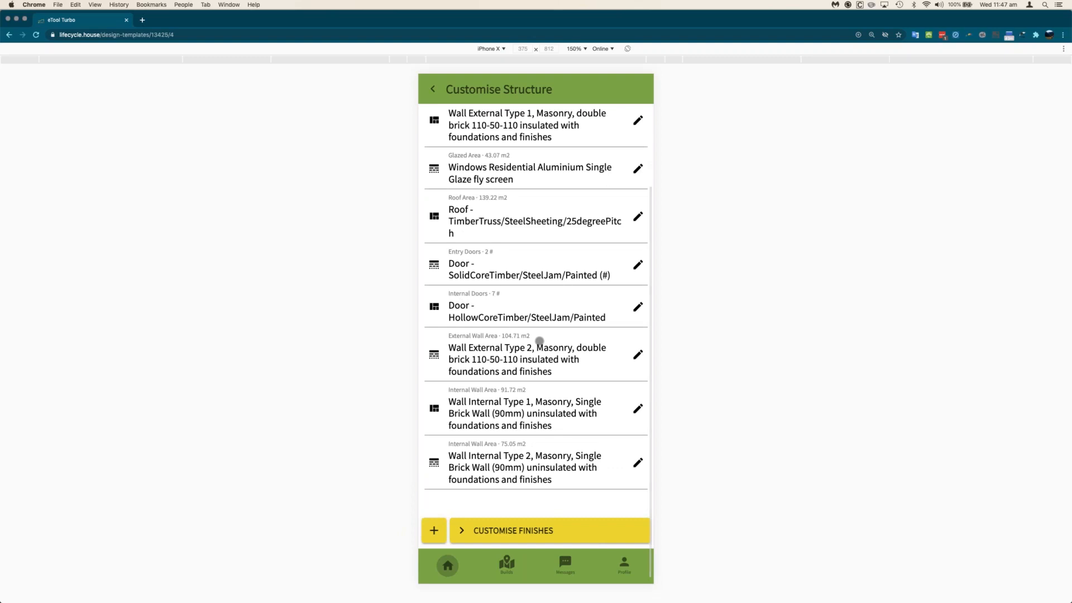
left_click(524, 533)
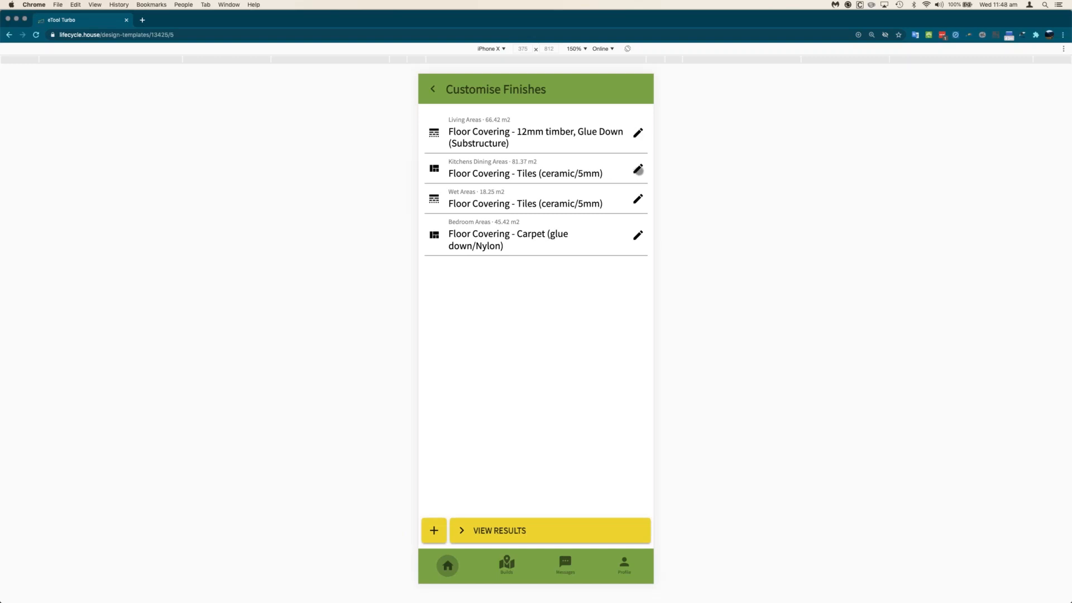
- Change the Living Areas floor covering to Floor Finish - Grind+Polished Concrete
left_click(637, 133)
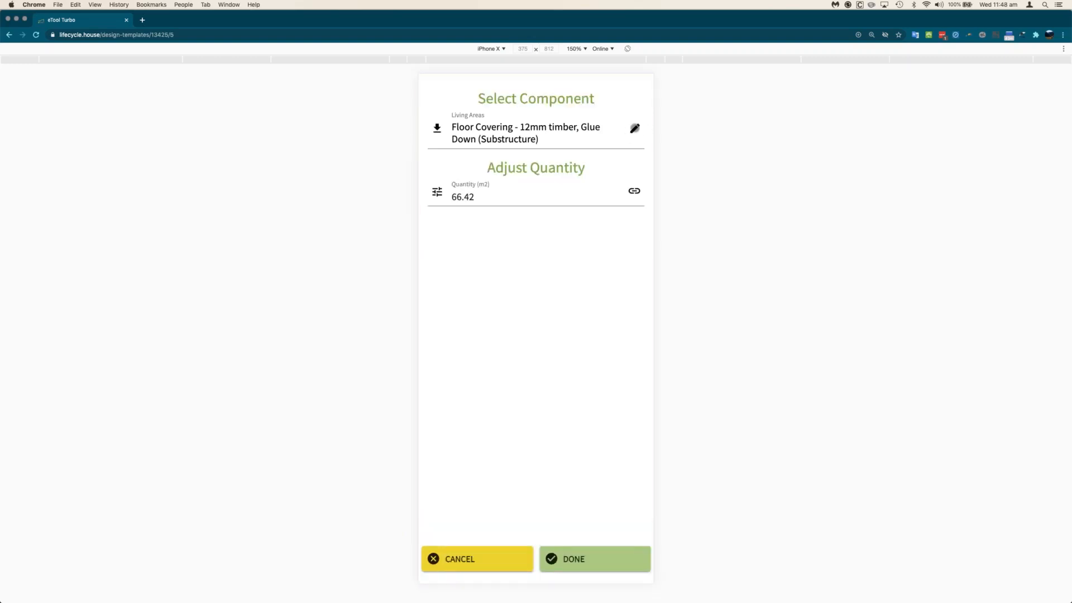
left_click(634, 129)
type("polis")
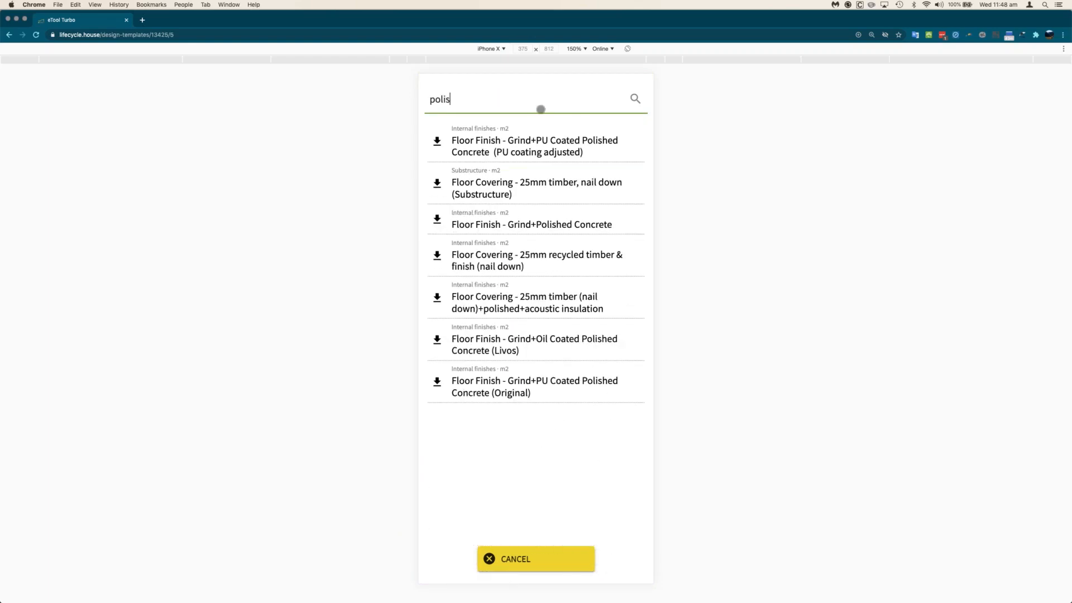
left_click(539, 221)
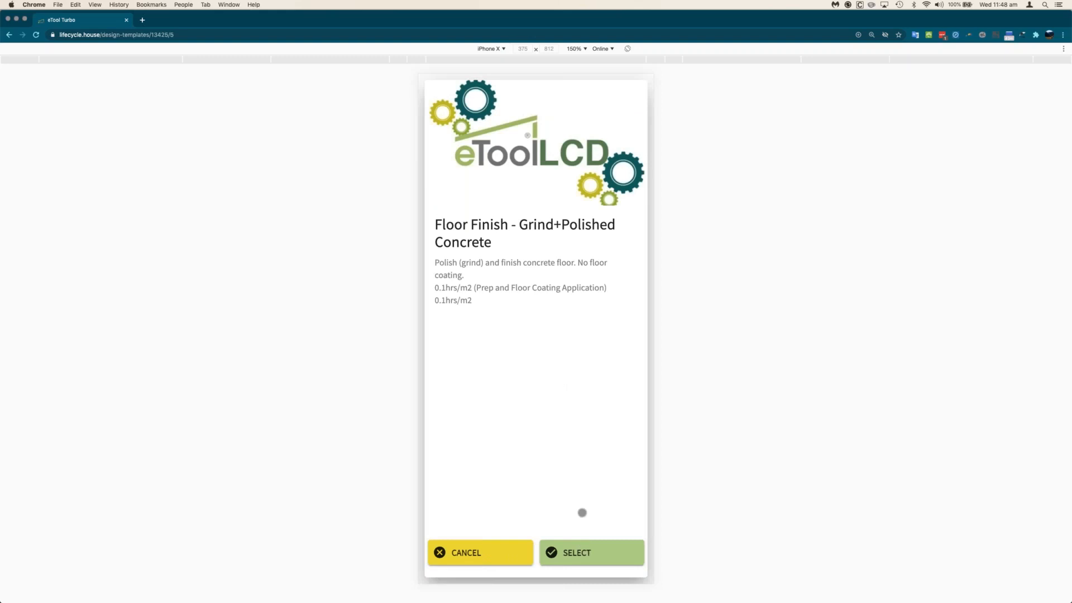
left_click(585, 553)
left_click(601, 561)
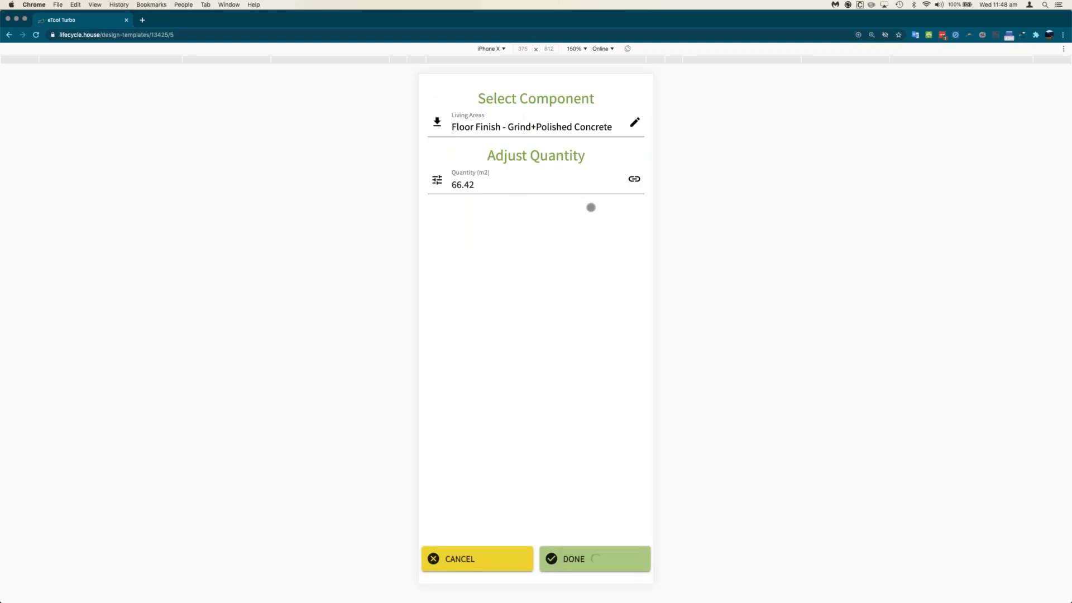
- Change the Kitchens Dining Areas floor covering (81.37 m2) to Grind+Polished Concrete
left_click(637, 158)
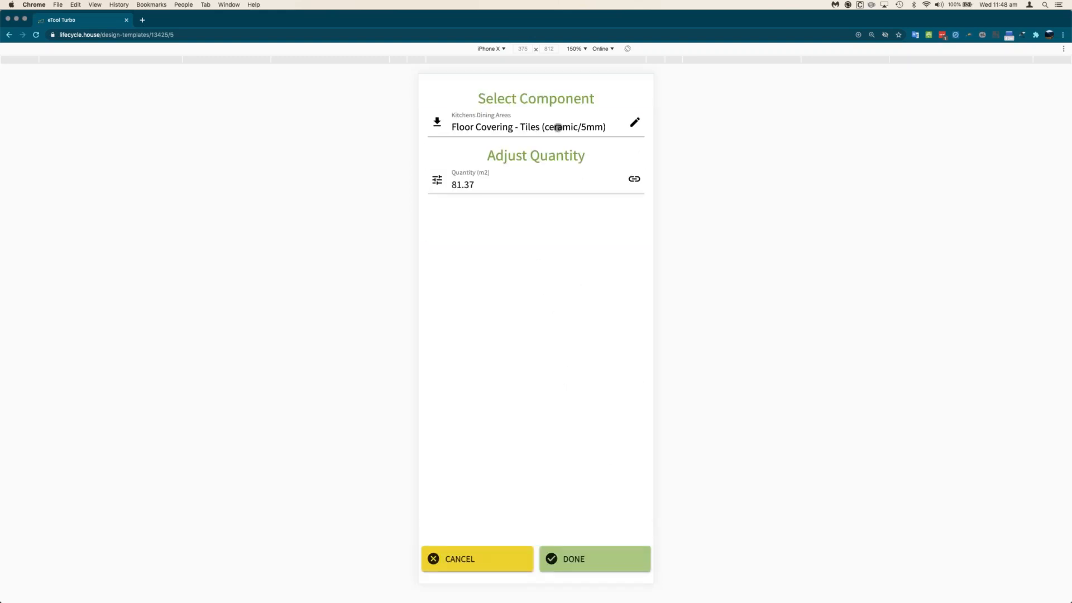
left_click(635, 122)
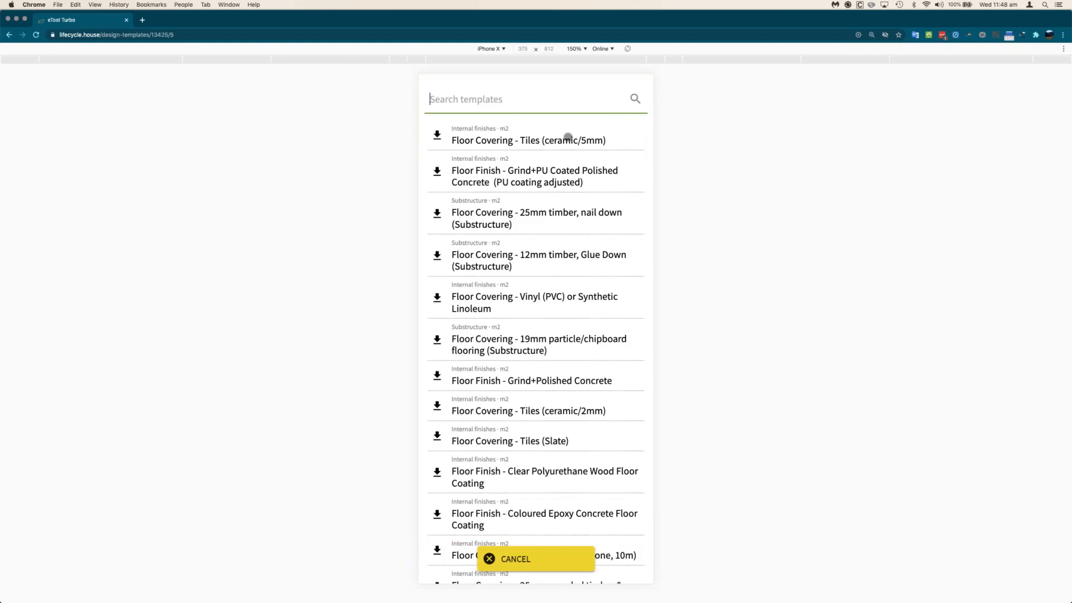
type("polished")
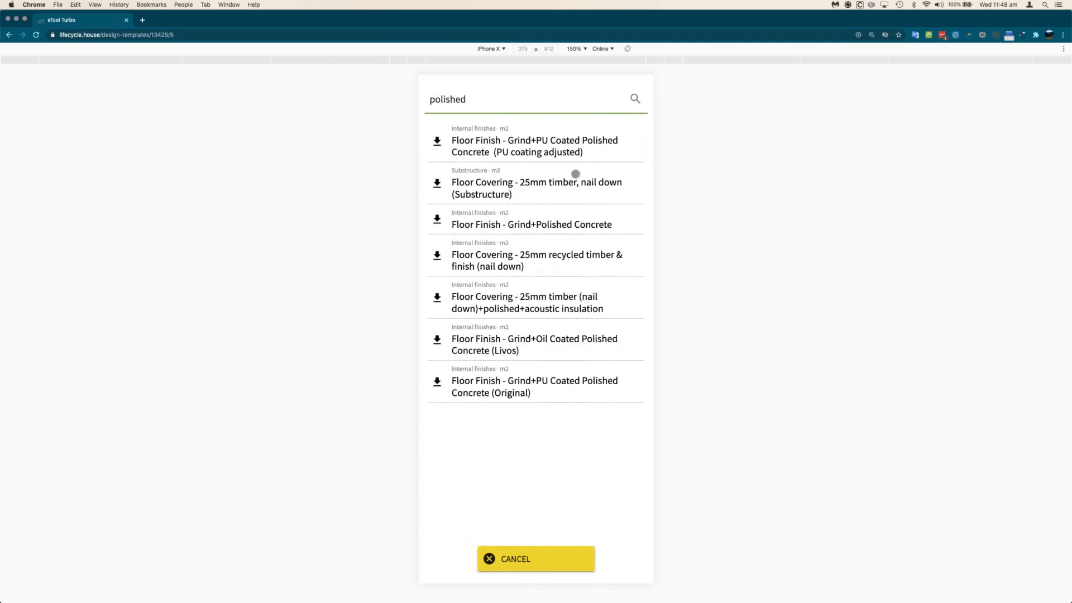
left_click(562, 224)
left_click(570, 552)
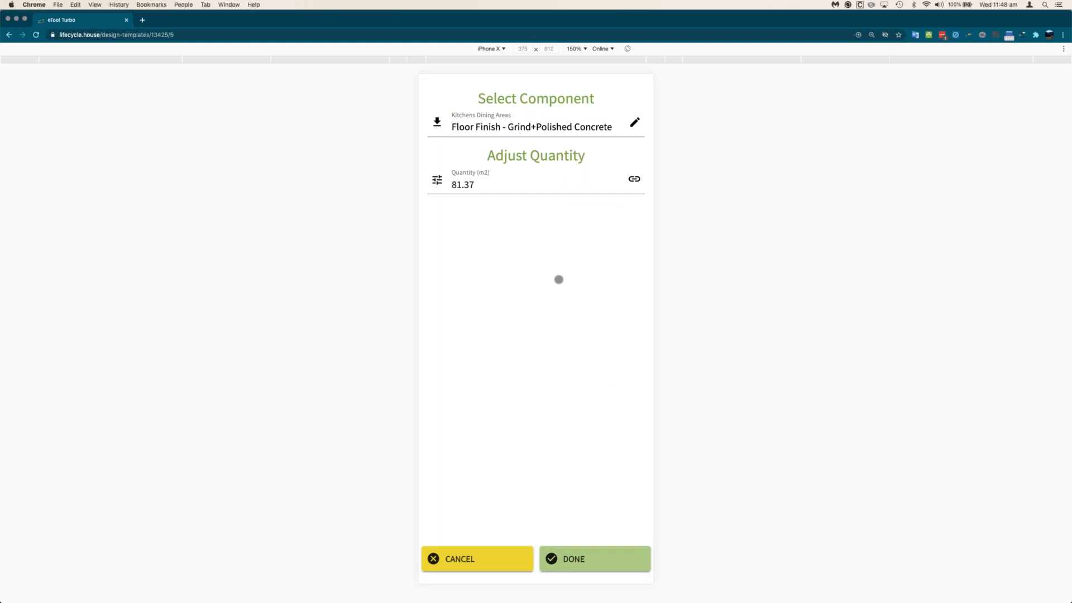
left_click(484, 189)
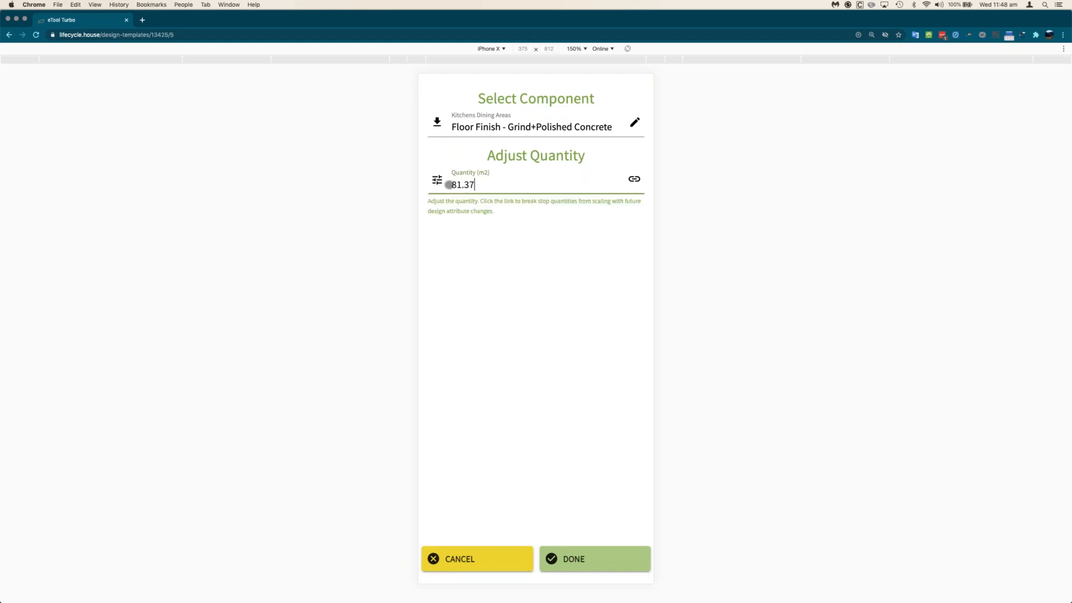
left_click(581, 558)
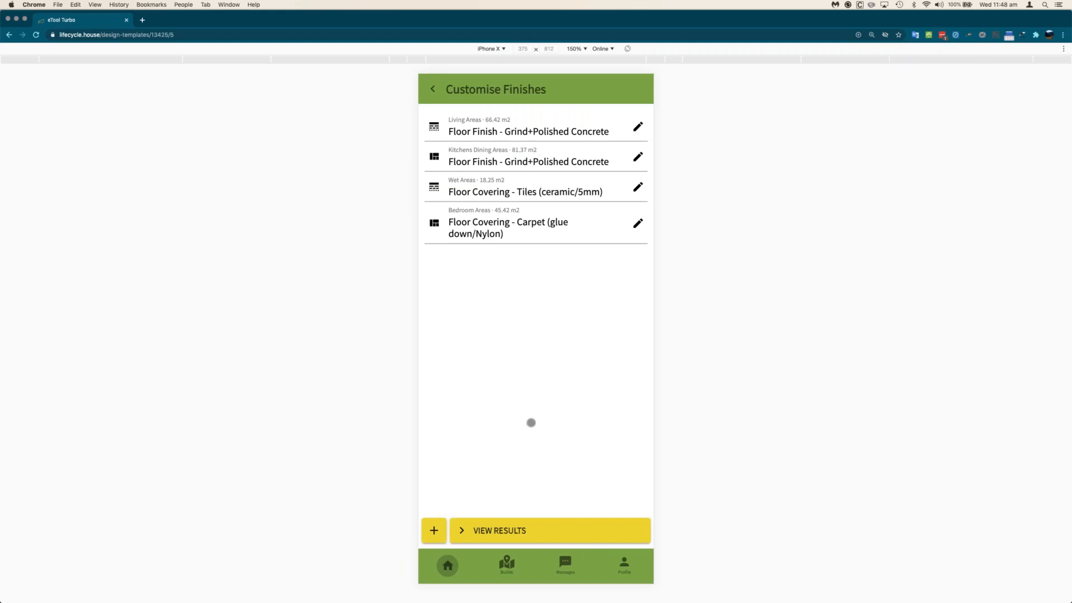
- Review the 28% GWP / 10% water results and open the GWP breakdown by life cycle stage
left_click(519, 531)
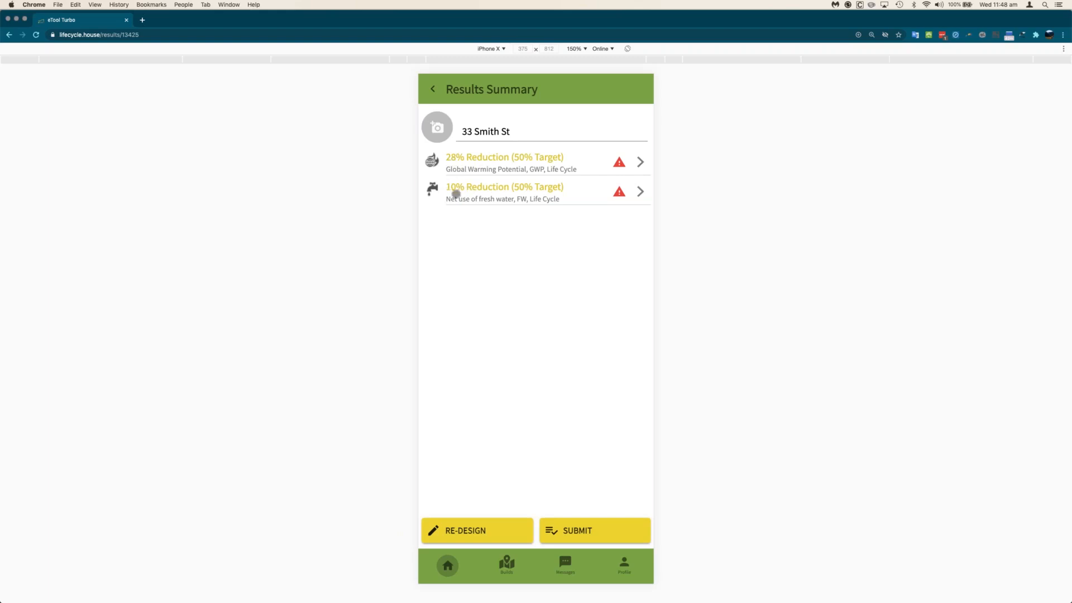
left_click(515, 159)
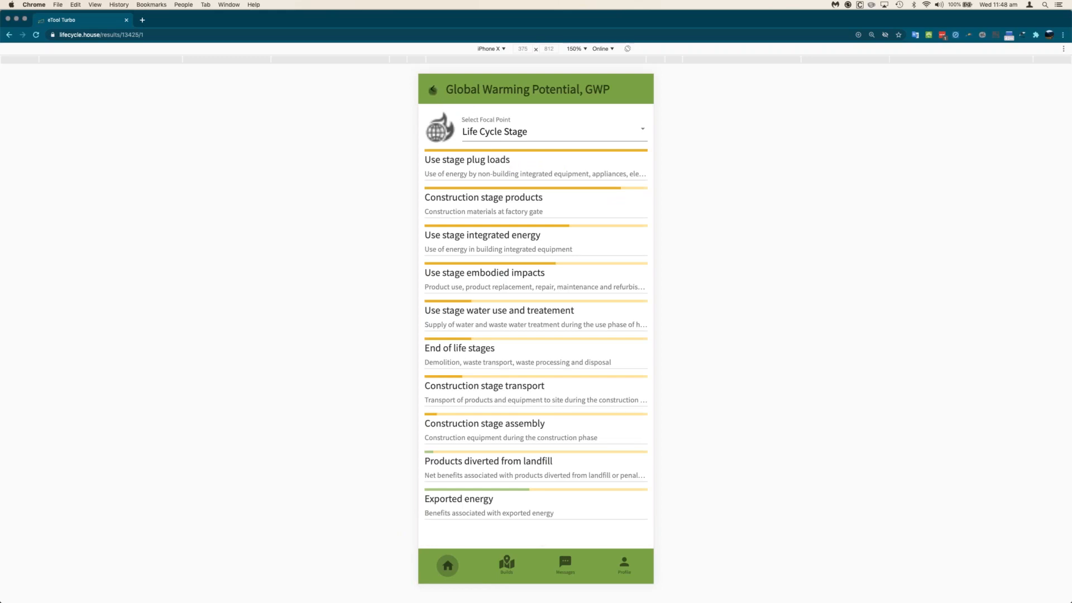
left_click(432, 89)
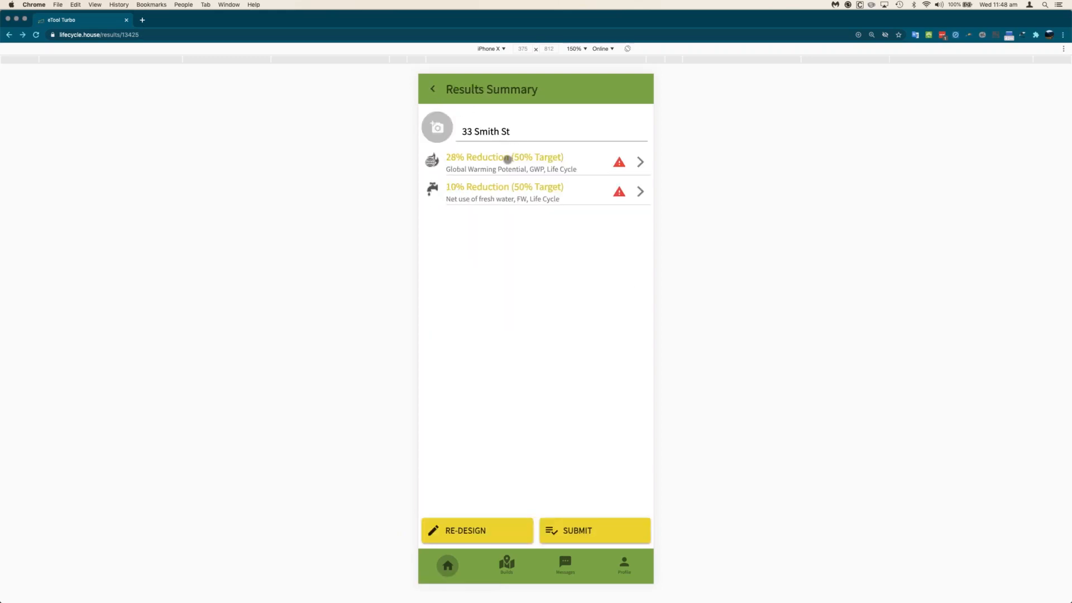
left_click(556, 161)
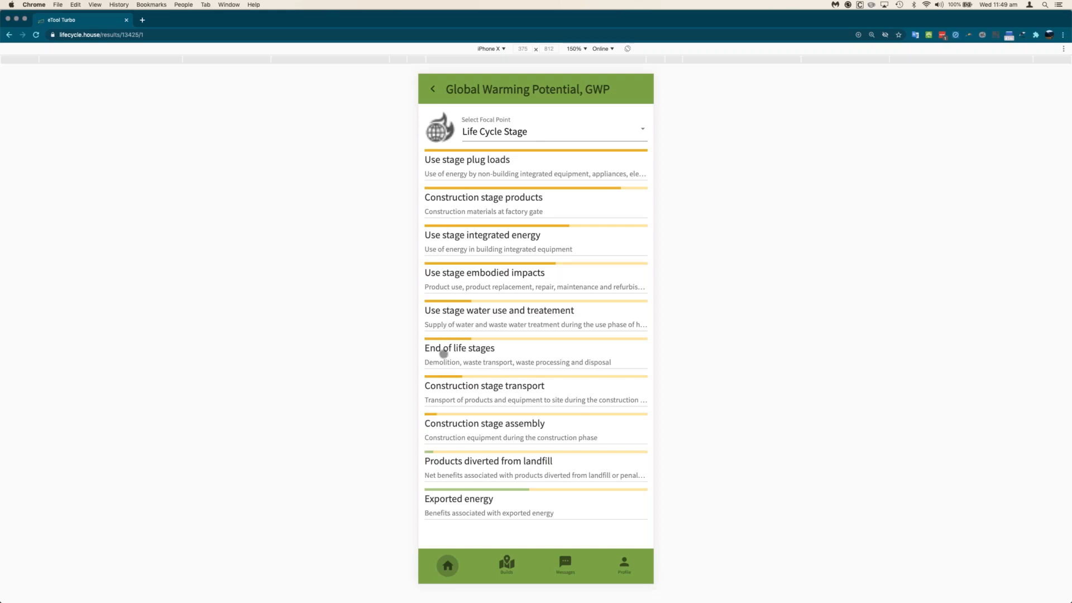
left_click(507, 133)
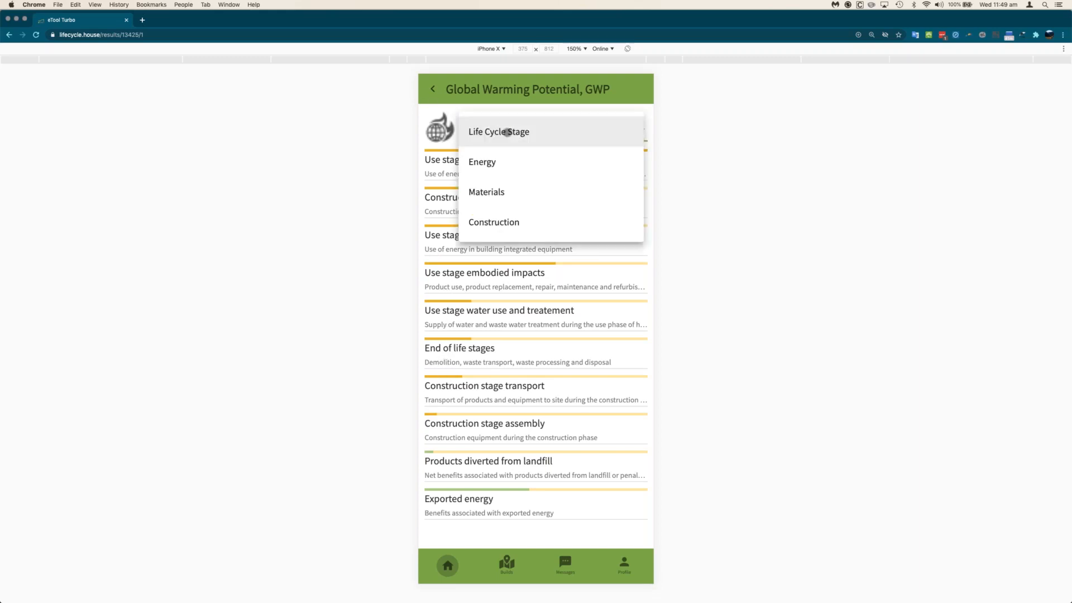
- Switch the GWP focal point through Energy, Materials and Construction, ending on Energy
left_click(497, 163)
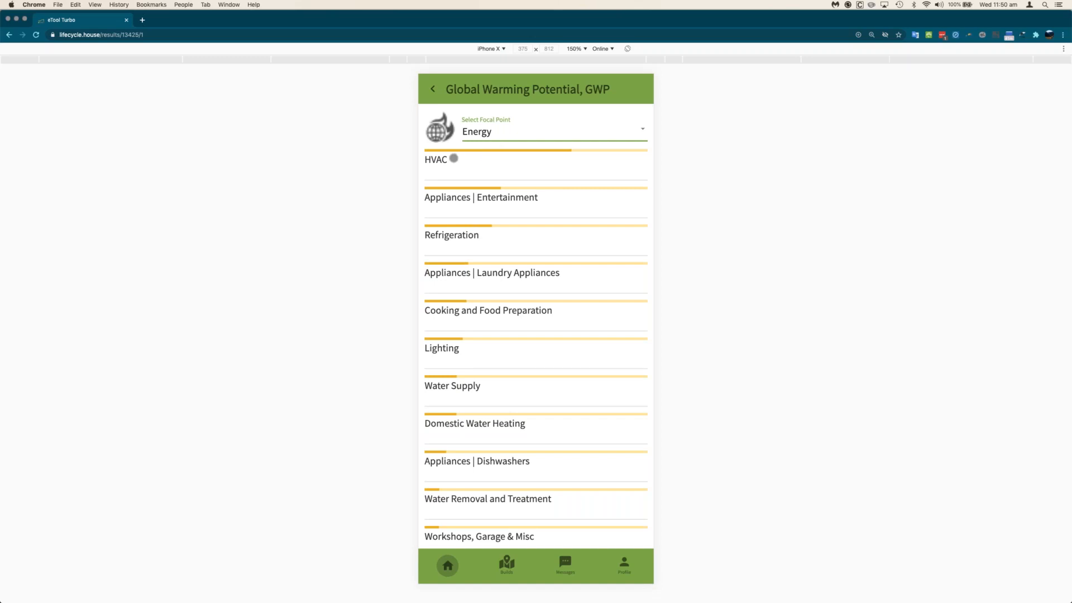
left_click(490, 132)
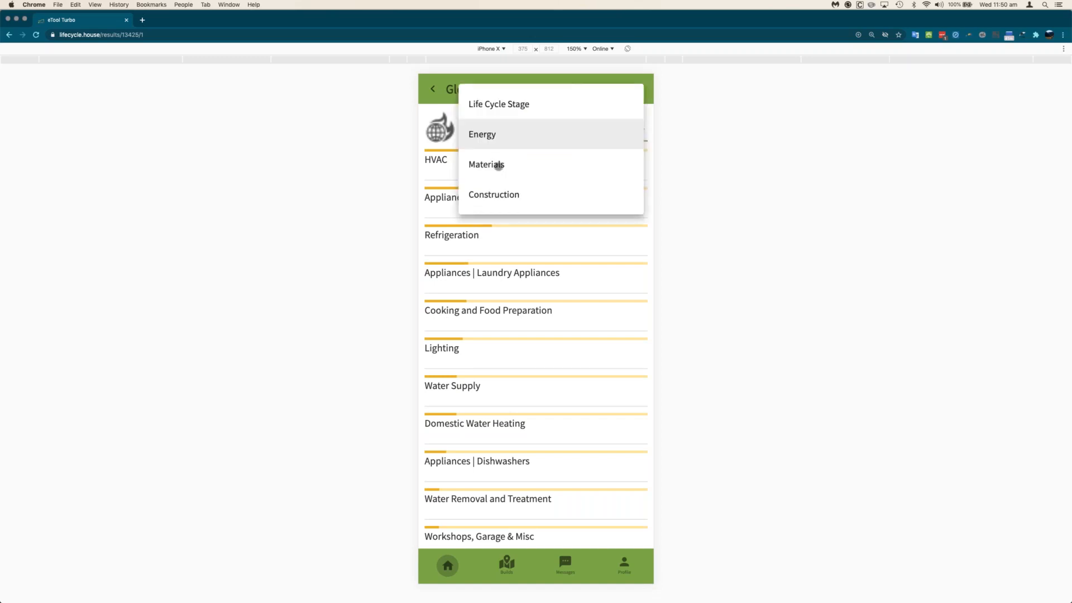
left_click(494, 165)
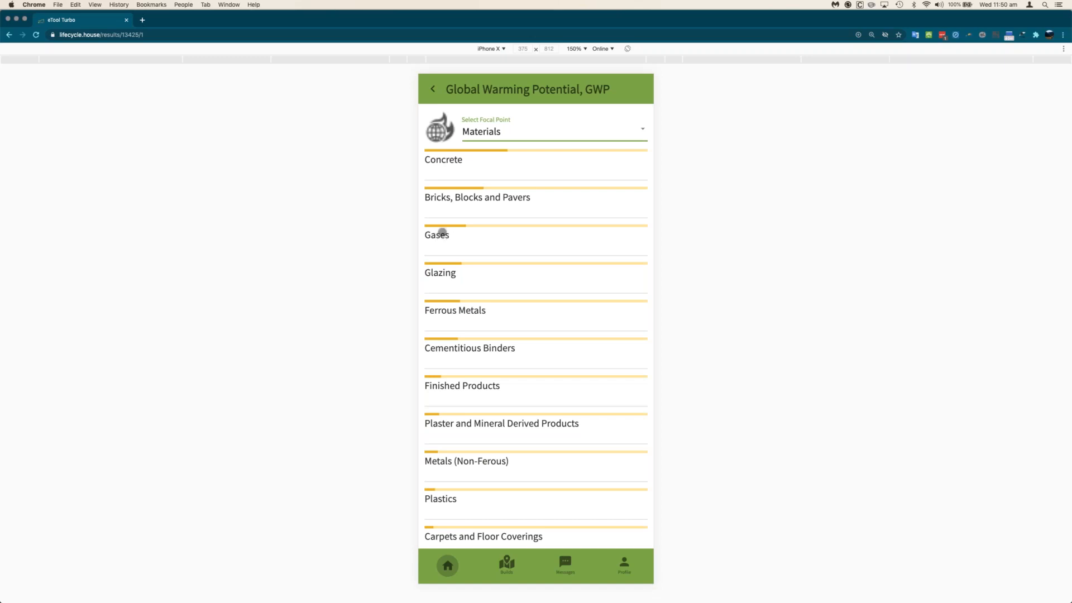
left_click(486, 133)
left_click(488, 196)
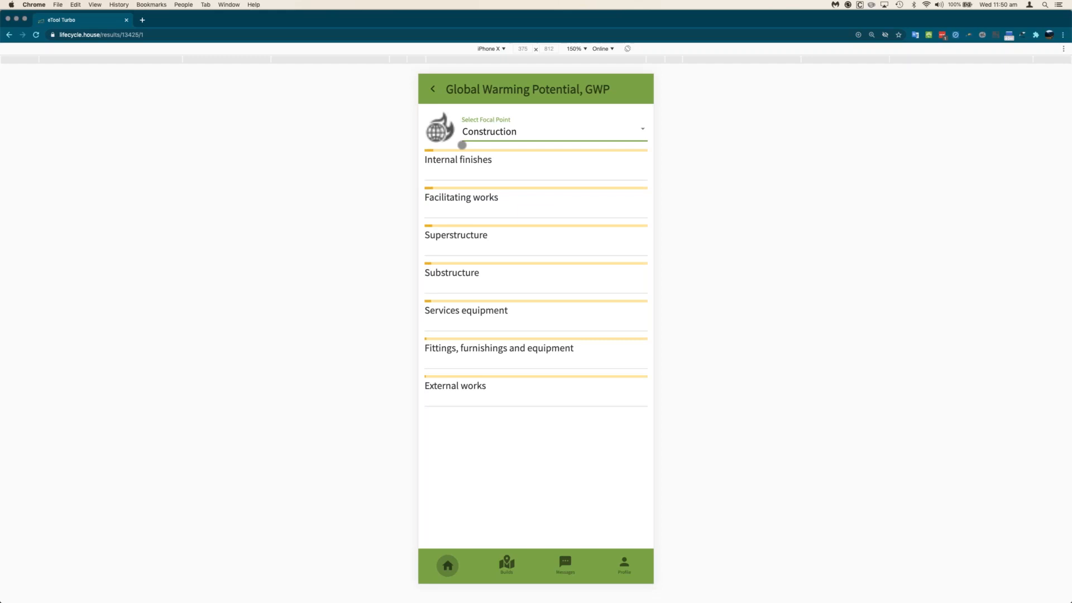
left_click(496, 133)
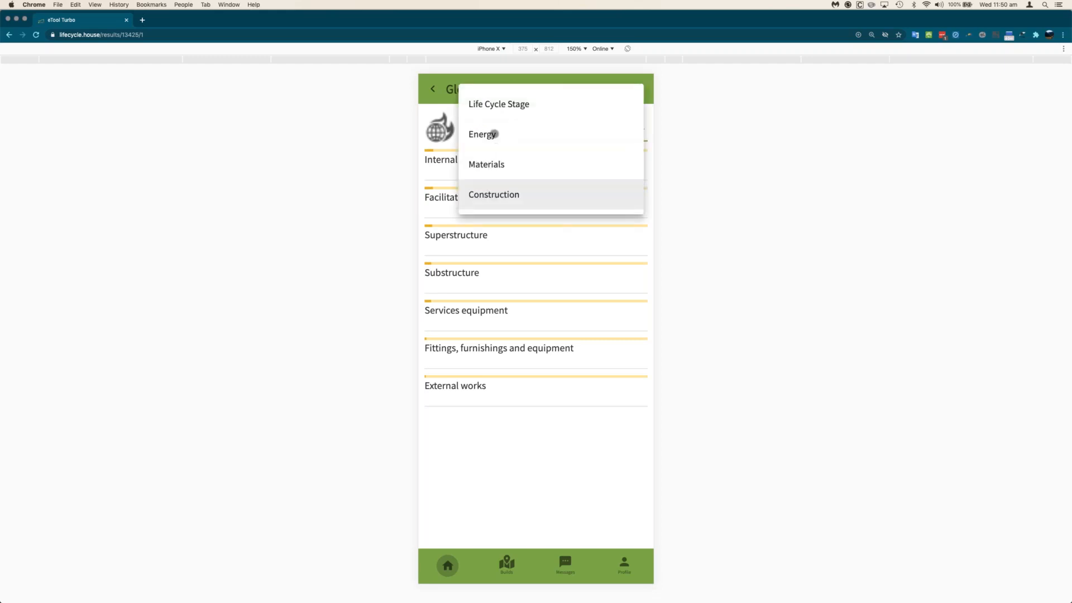
left_click(494, 134)
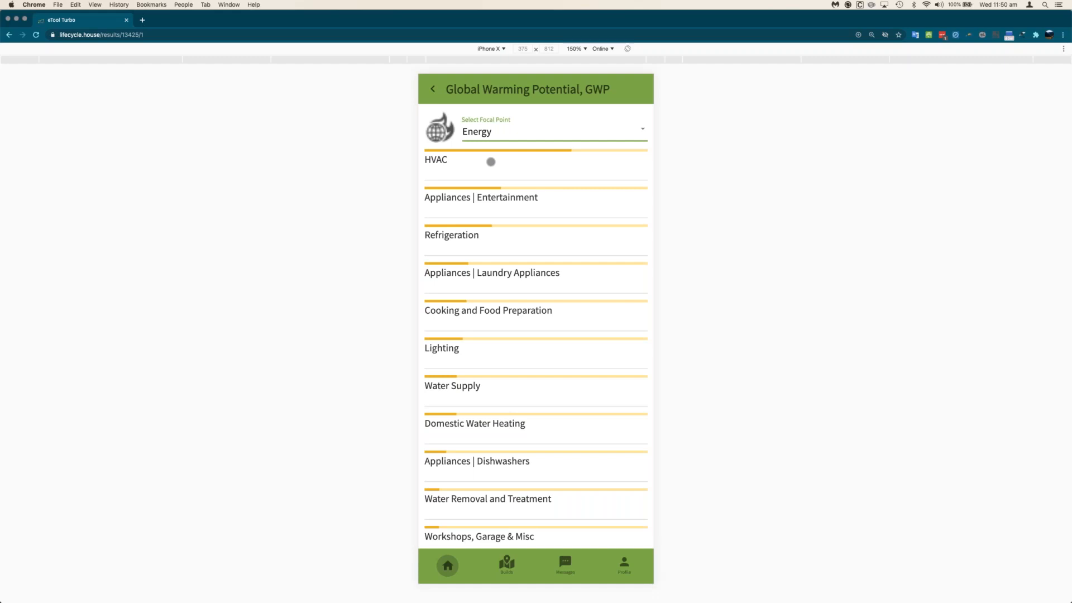
- Inspect the HVAC items in the energy GWP breakdown, then return to the breakdown
left_click(490, 161)
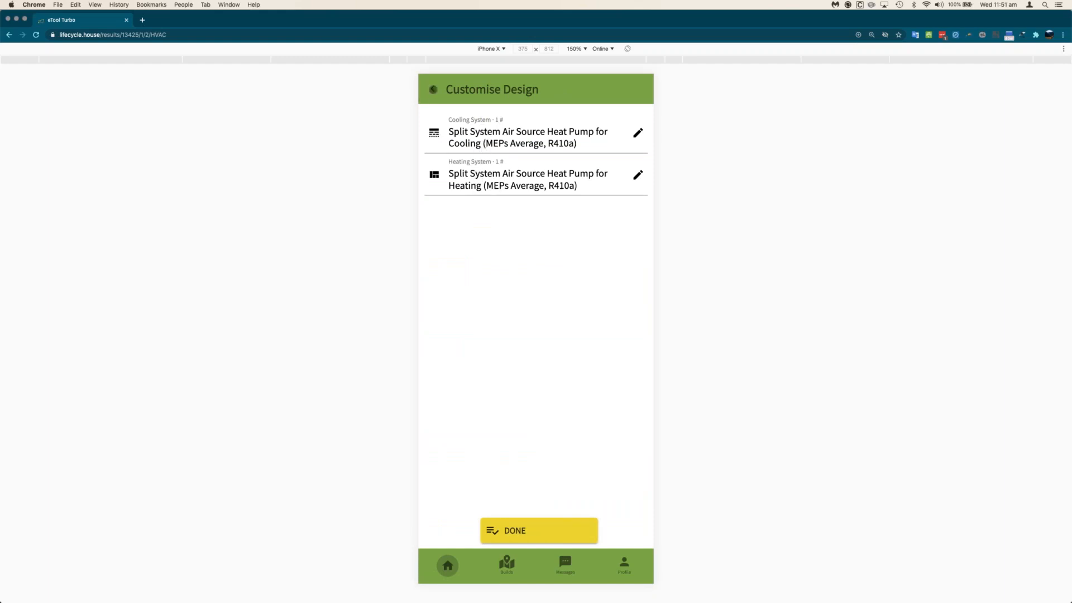
left_click(432, 89)
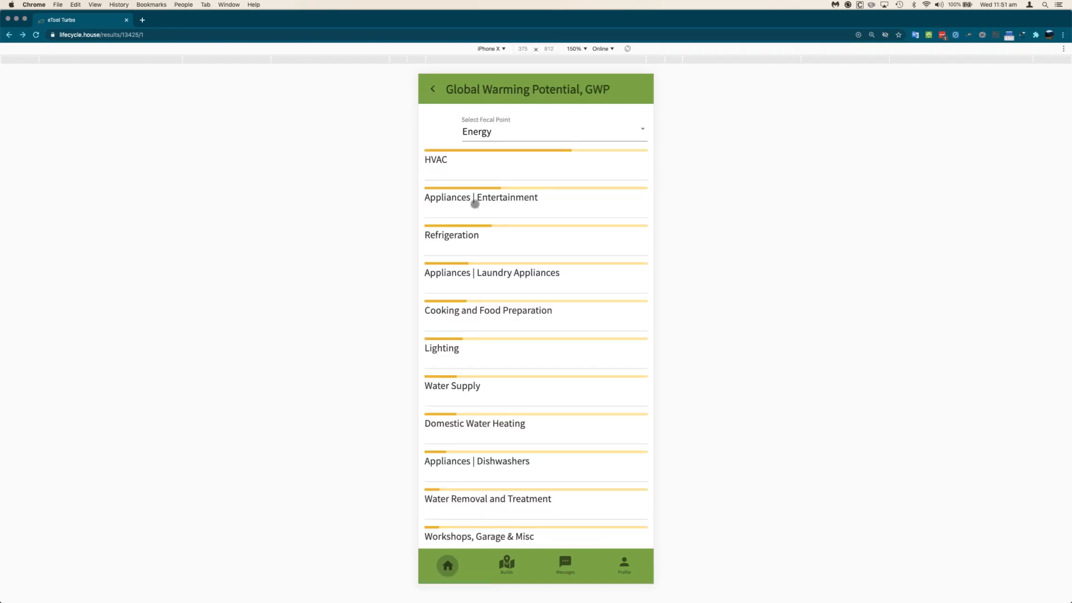
left_click(473, 163)
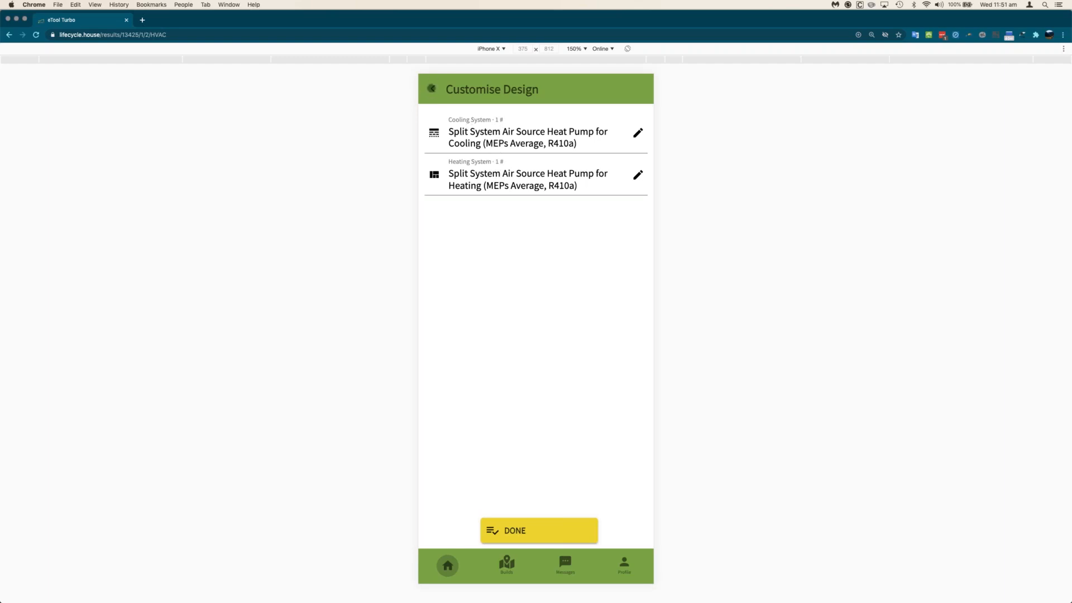
left_click(431, 88)
- View the Concrete items under the Materials focal point, then return to the Results Summary
left_click(527, 135)
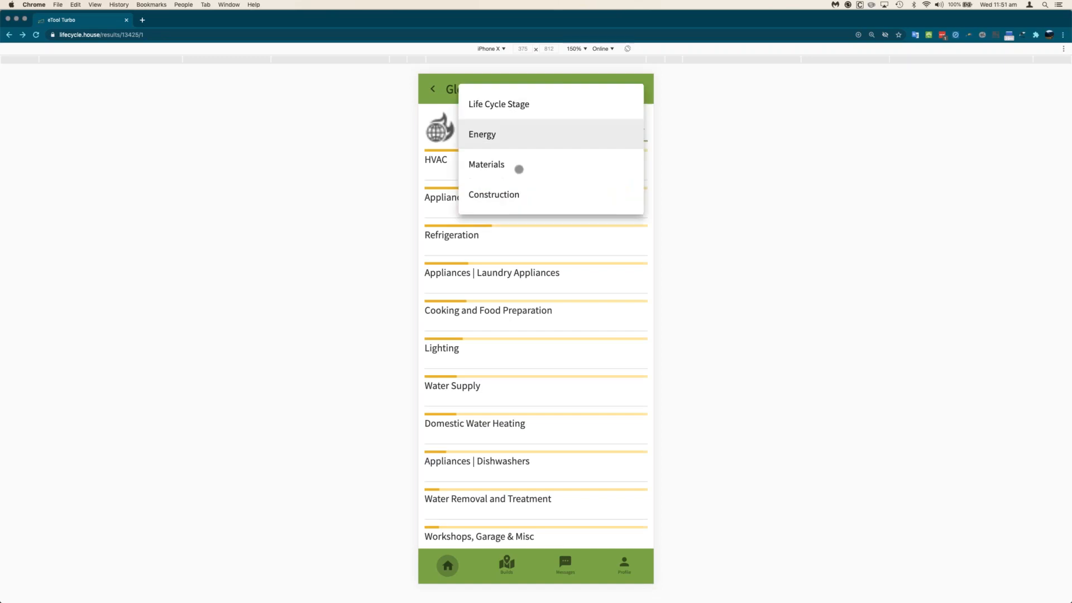
left_click(505, 163)
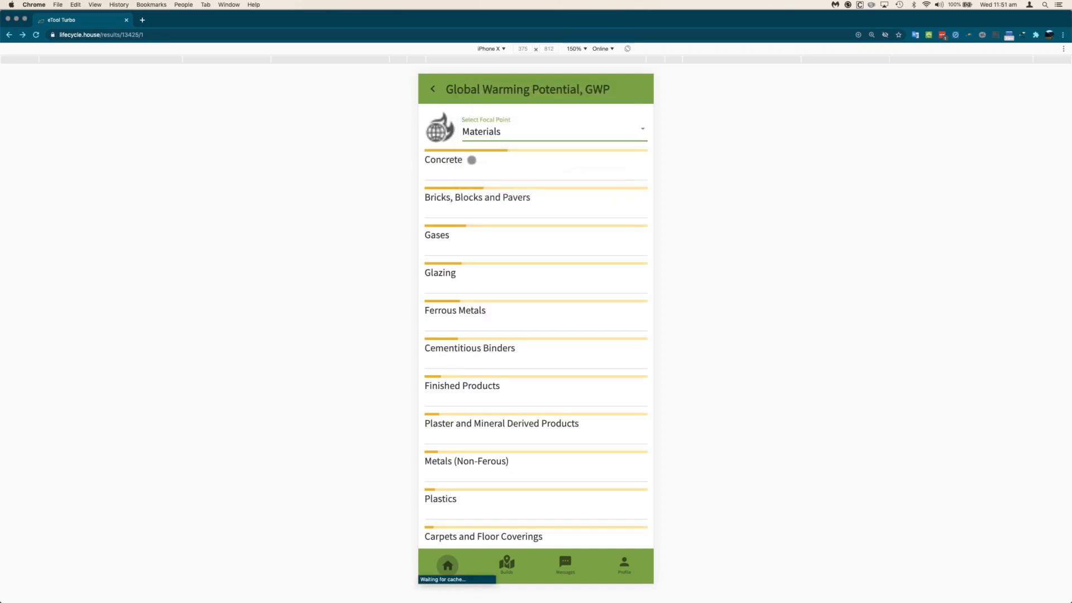
left_click(471, 160)
scroll(506, 195, "down", 2)
scroll(508, 221, "up", 2)
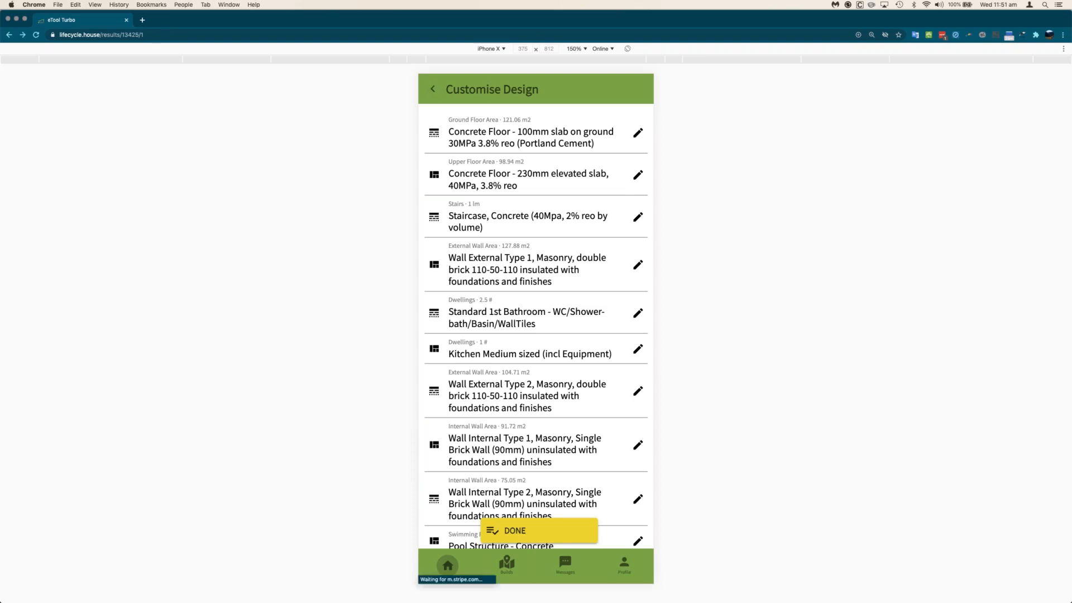
left_click(433, 89)
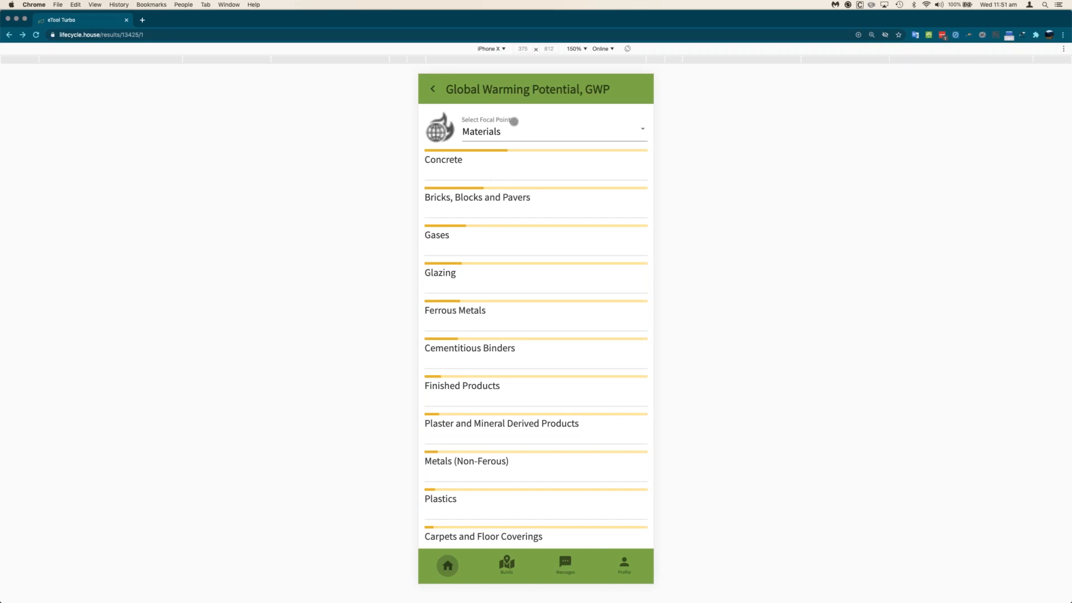
left_click(430, 90)
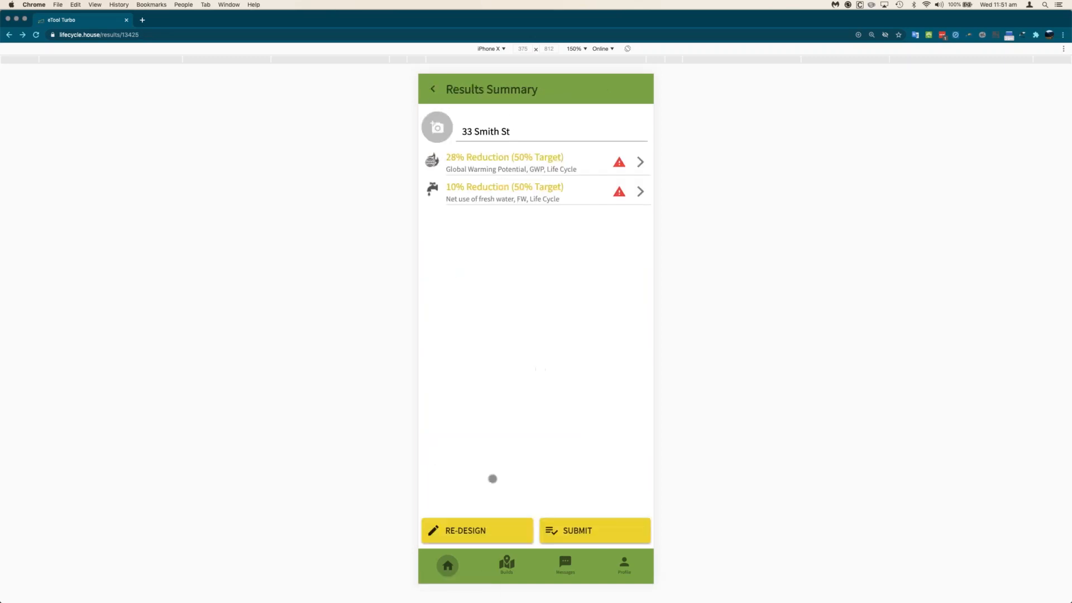
left_click(478, 530)
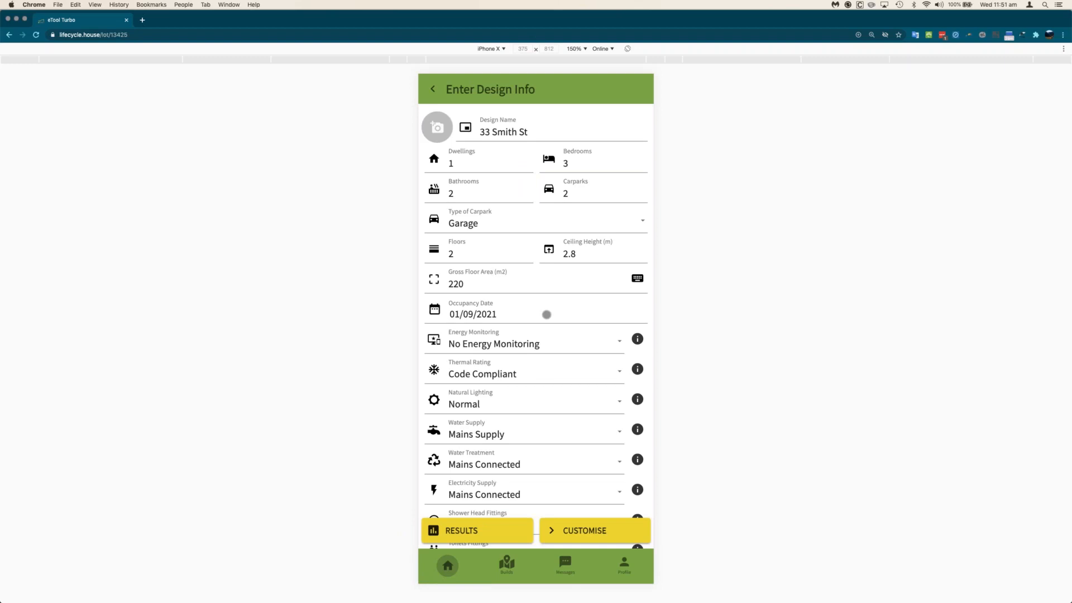
scroll(544, 357, "down", 3)
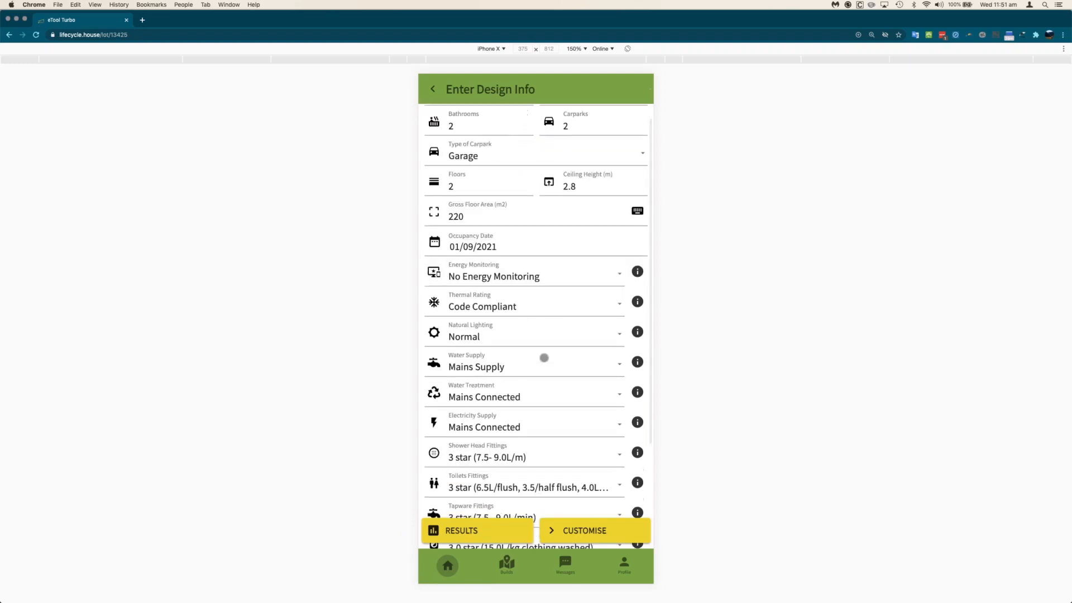
scroll(536, 352, "up", 3)
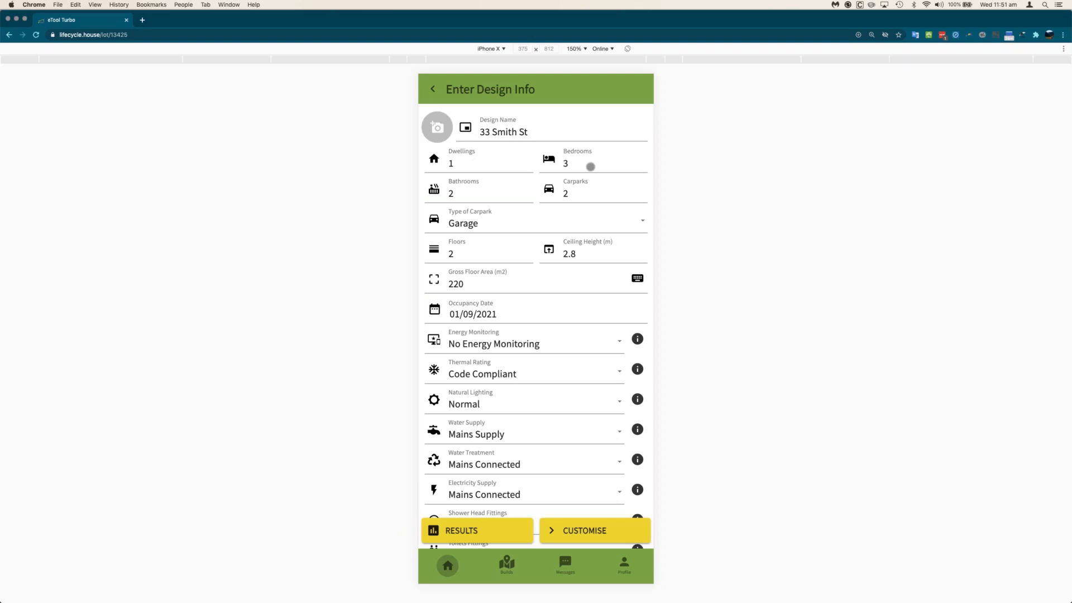
left_click(472, 164)
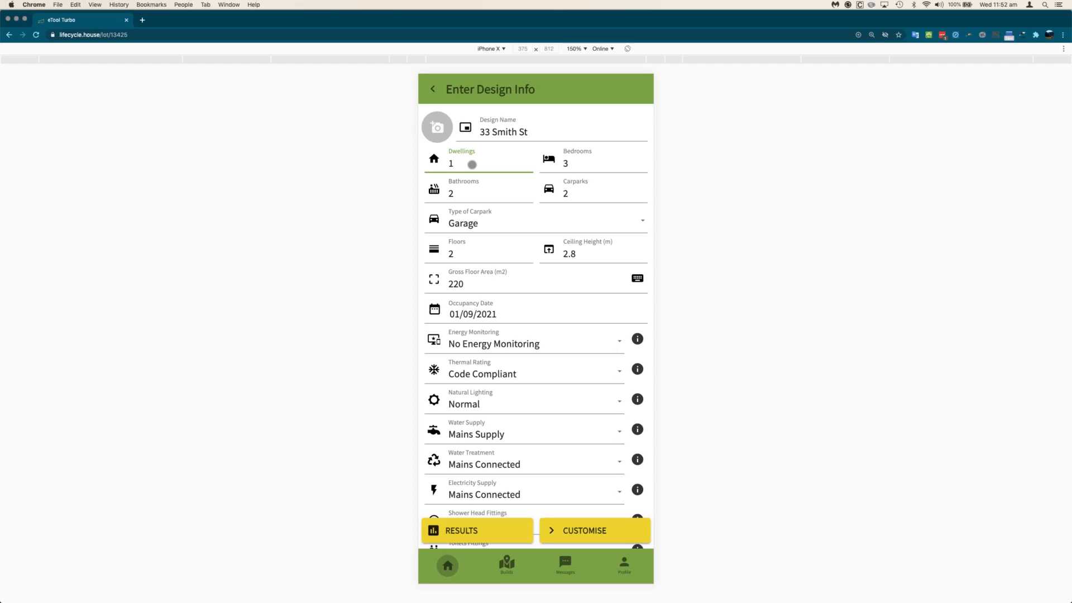
key("BackSpace")
type("2")
key("Tab")
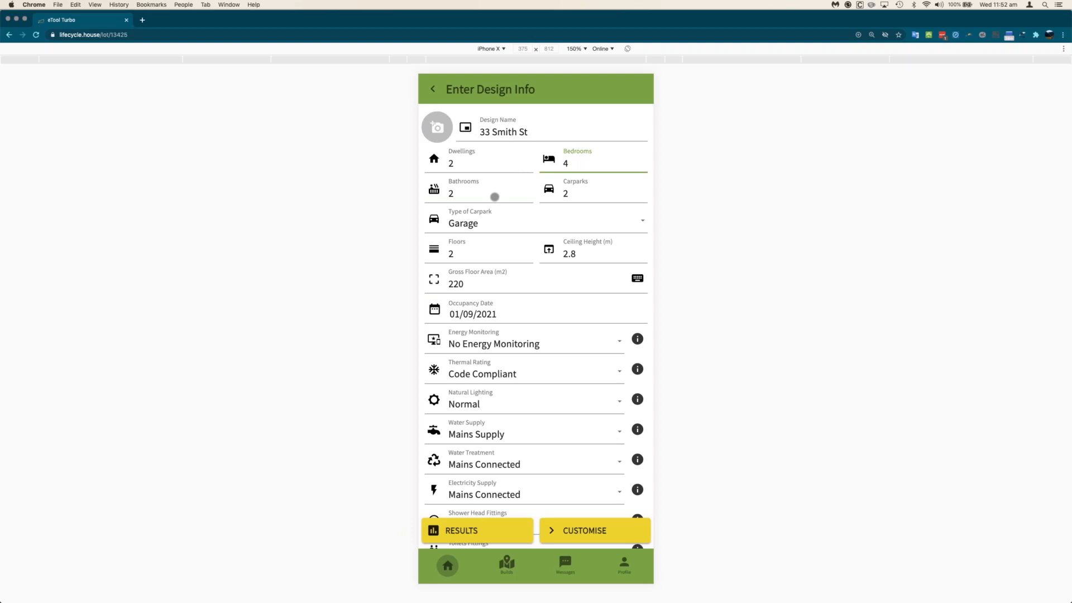
- Set 4 bedrooms, 3 Garage carparks, and use the calculated 244.8 m2 gross floor area
left_click(491, 192)
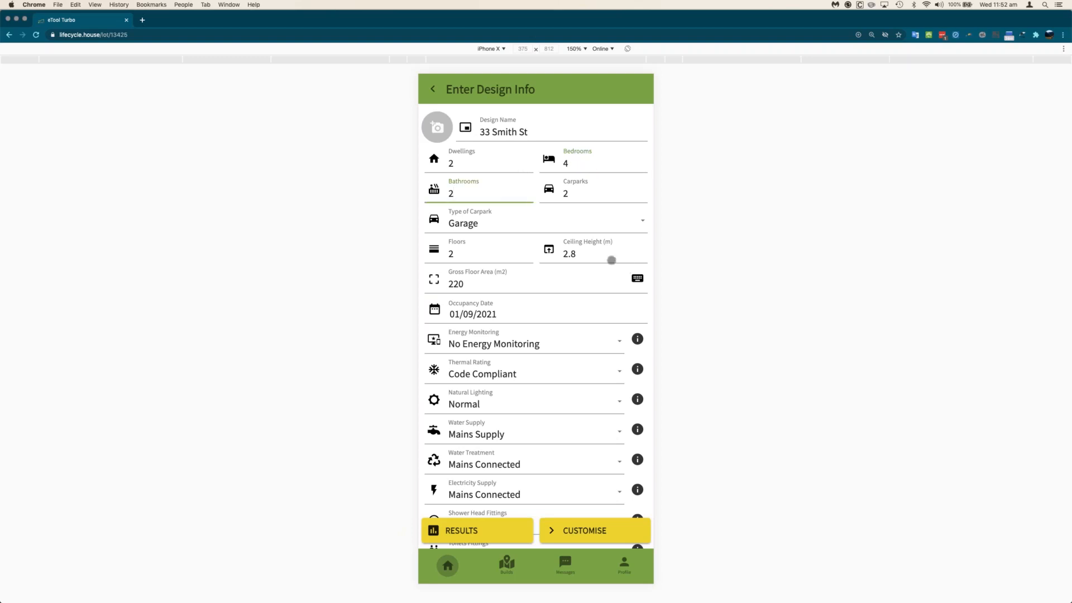
left_click(579, 198)
left_click(528, 228)
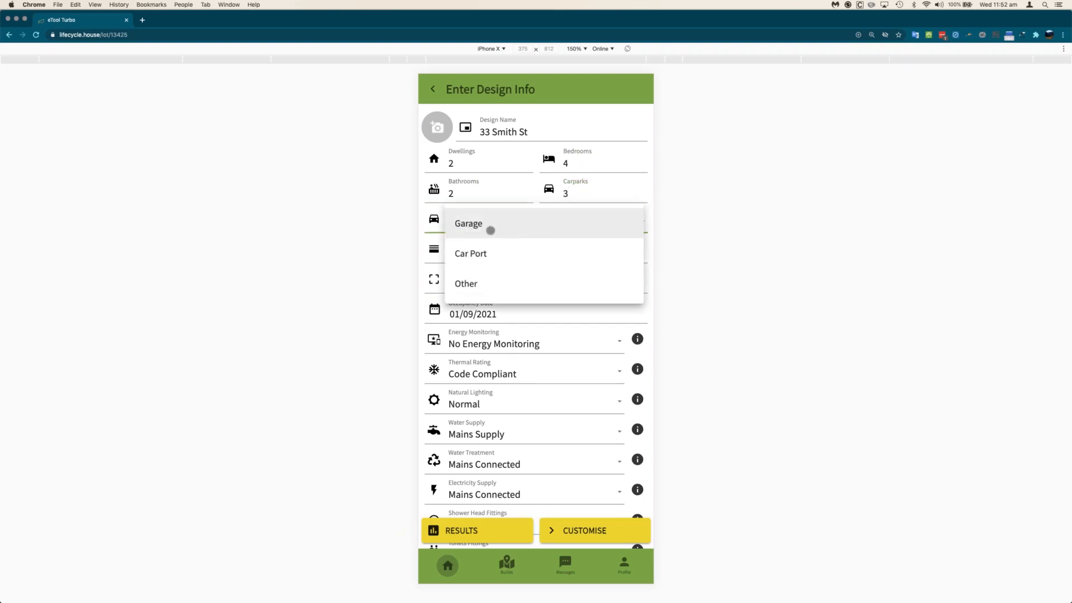
left_click(490, 230)
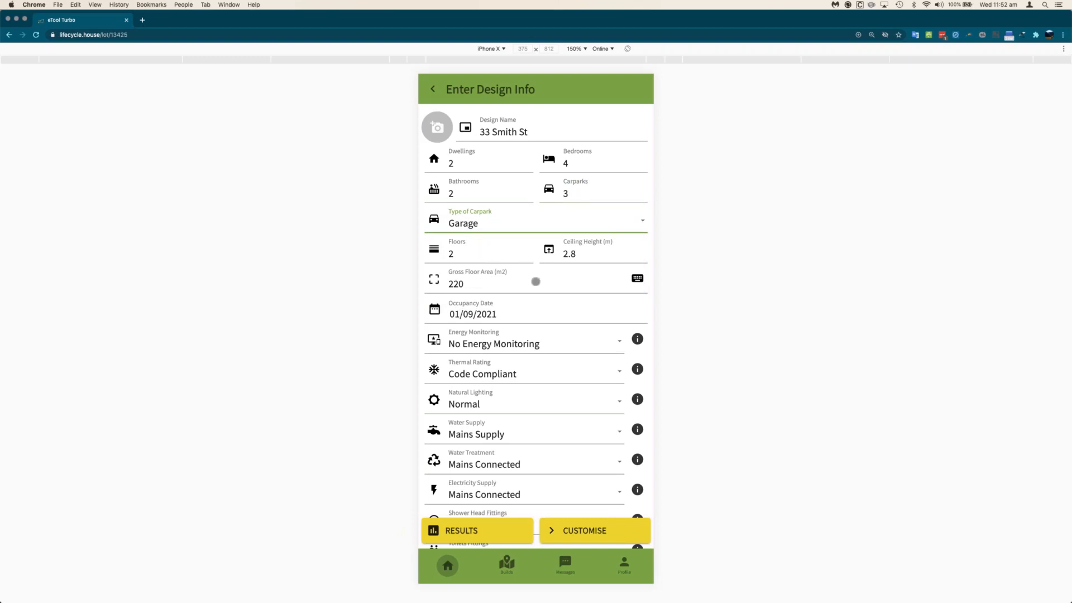
left_click(535, 281)
left_click(637, 279)
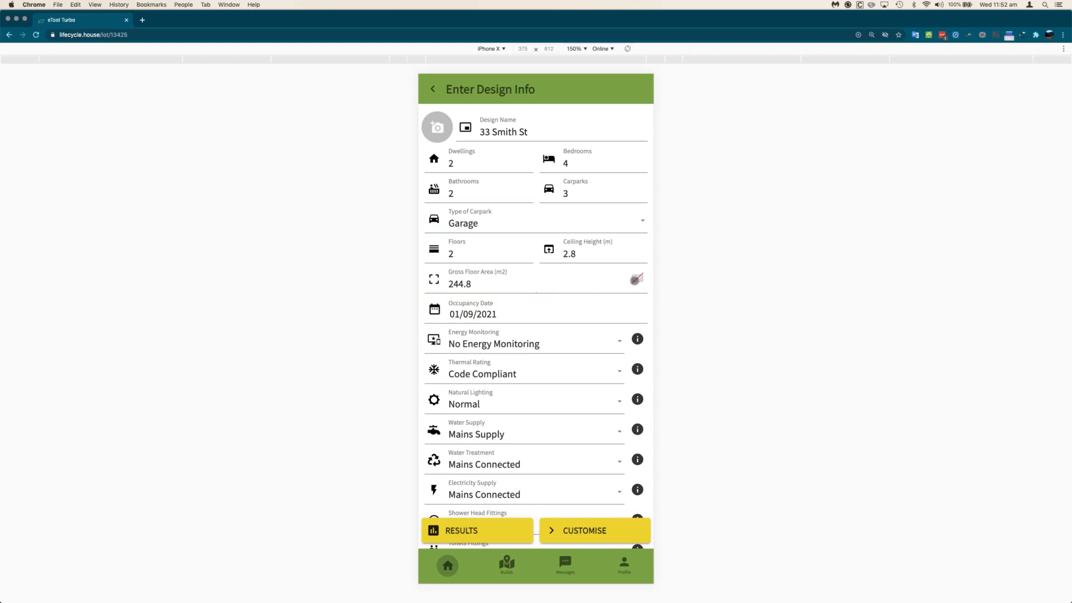
left_click(514, 285)
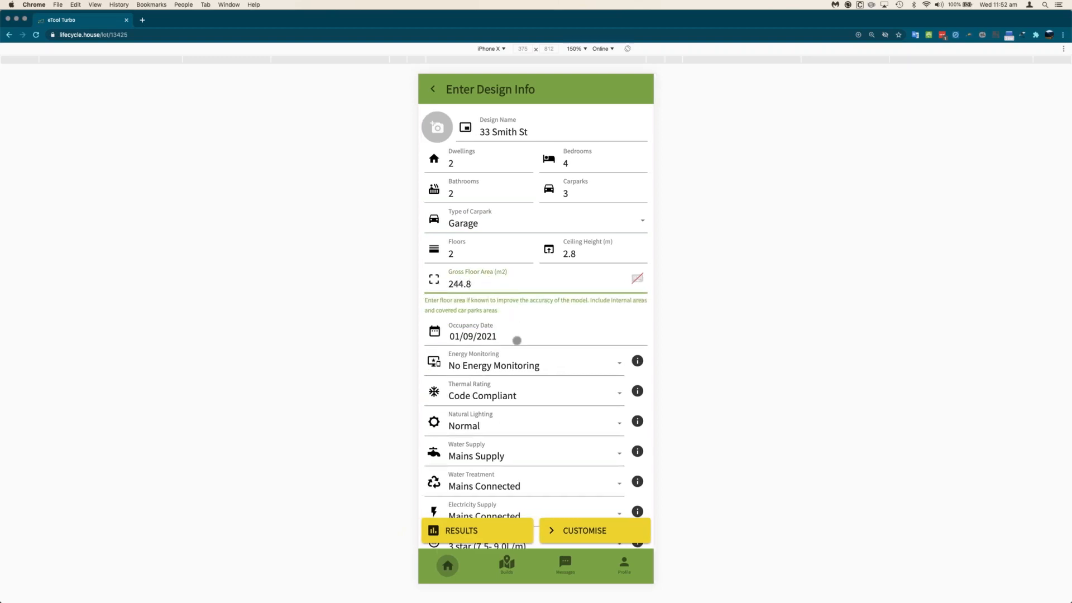
- Set energy monitoring to Integrated after reading the monitoring types explanation
scroll(519, 304, "down", 1)
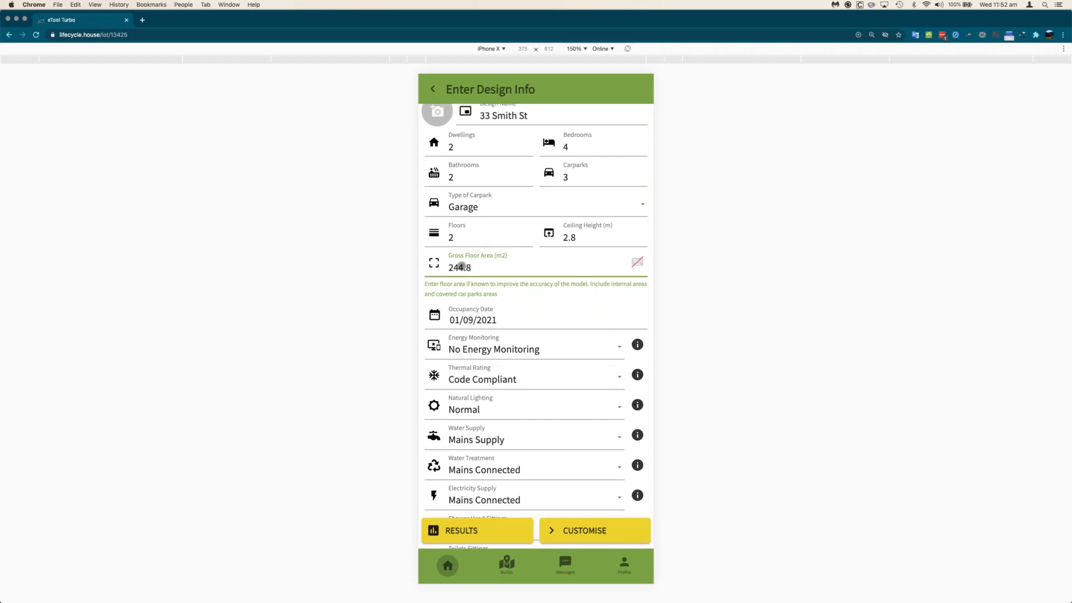
scroll(520, 340, "down", 3)
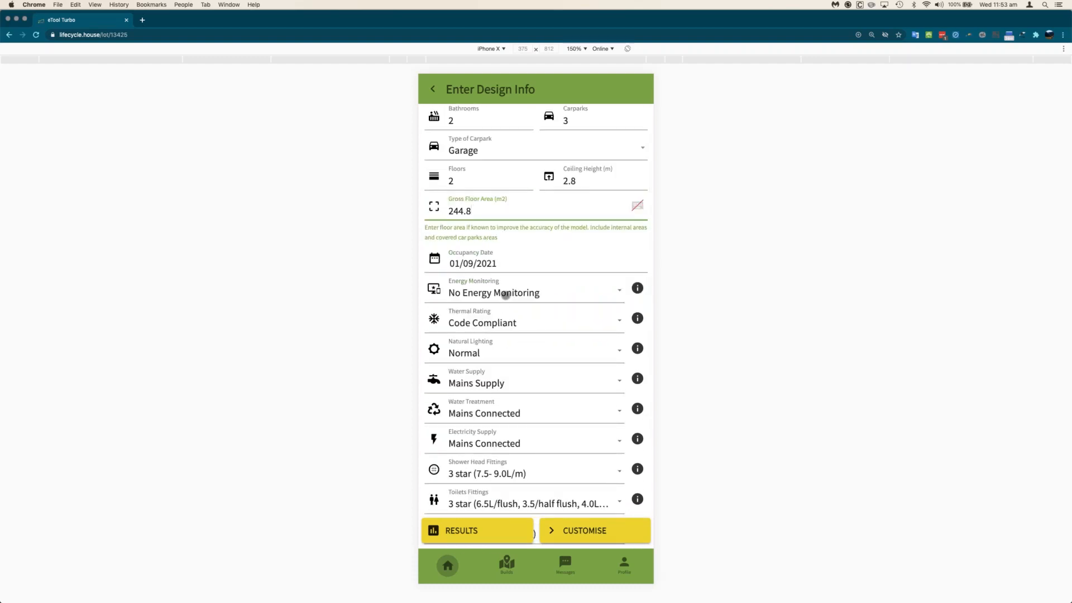
left_click(506, 295)
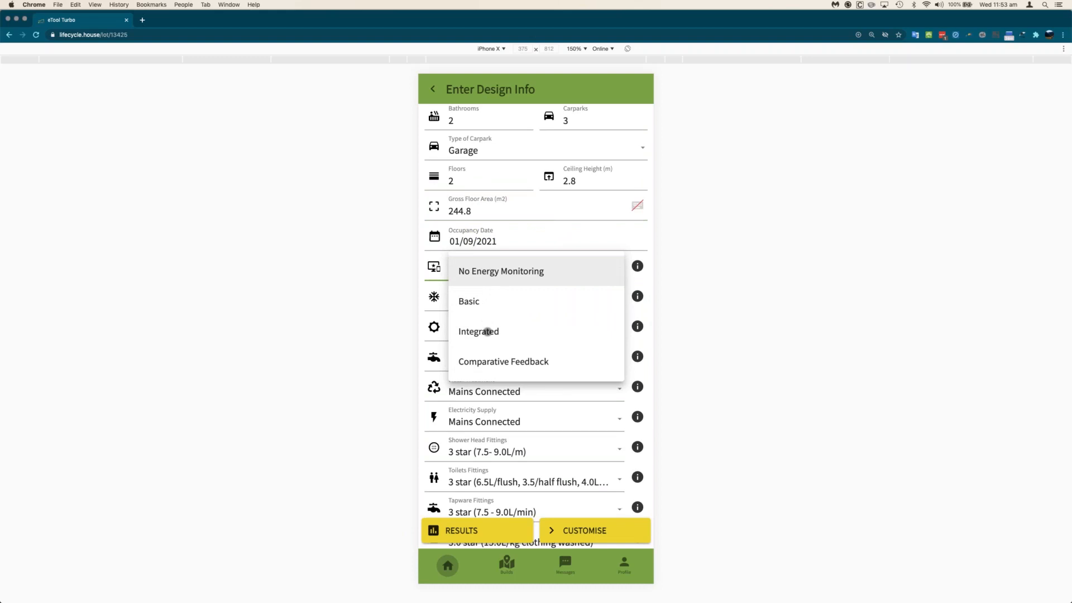
left_click(487, 331)
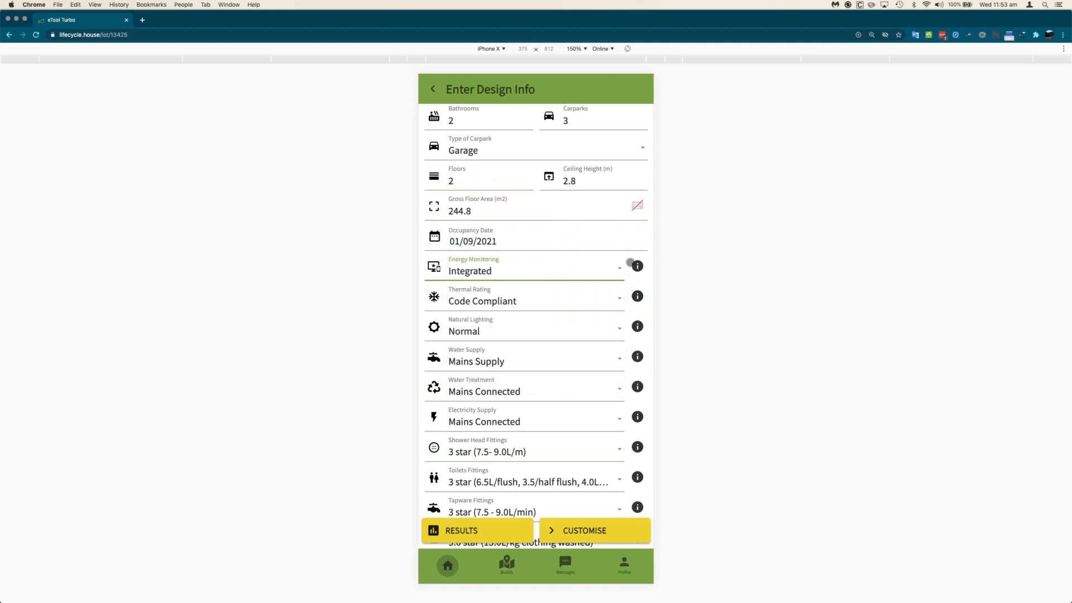
left_click(637, 266)
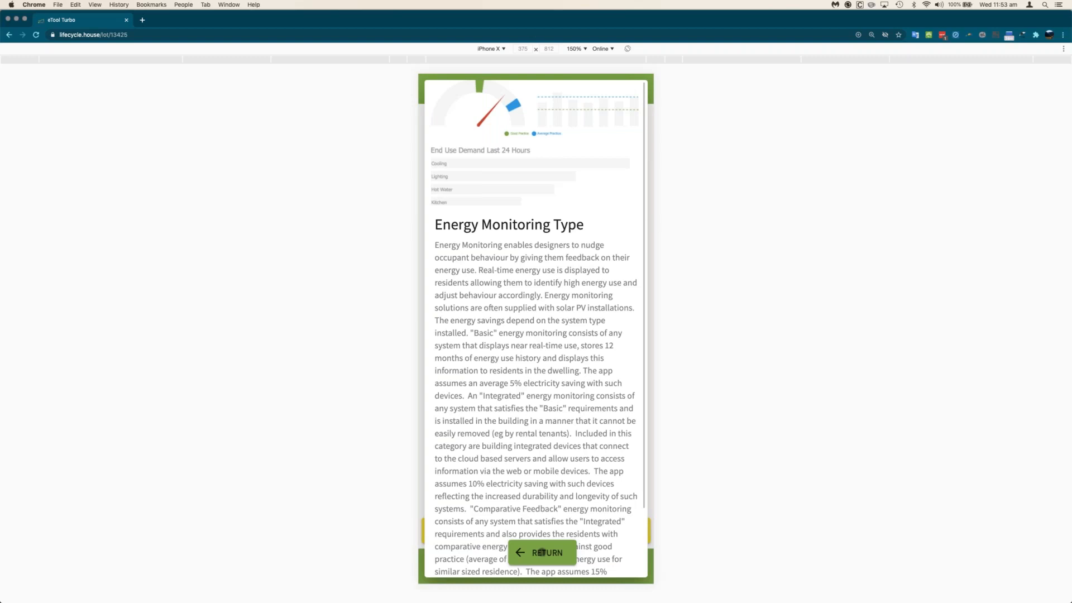
left_click(542, 552)
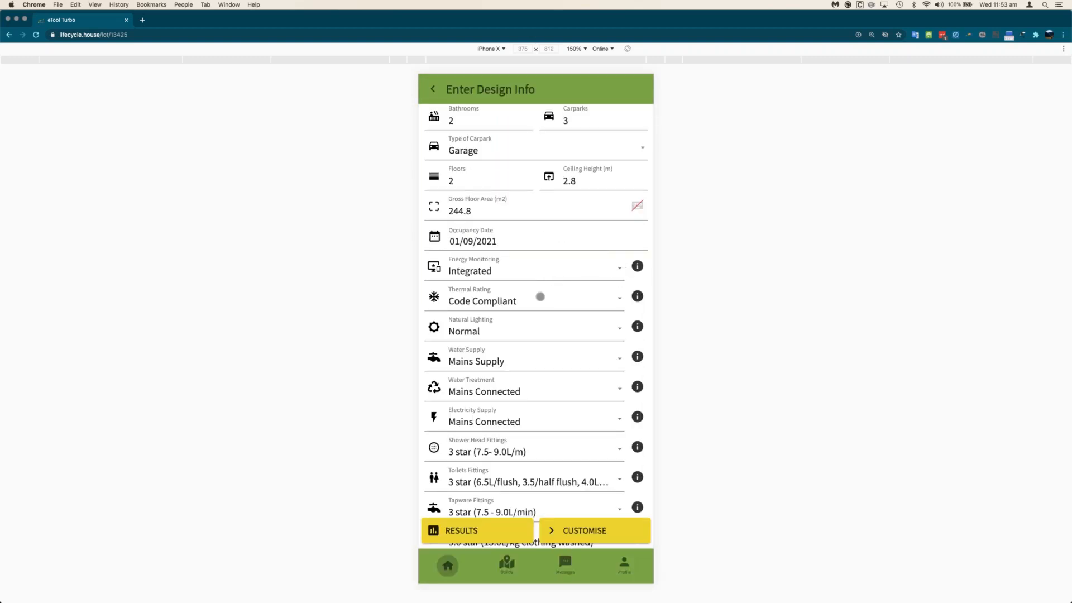
- Set the thermal rating to NatHERS 7.0 Star and natural lighting to High
scroll(537, 297, "down", 2)
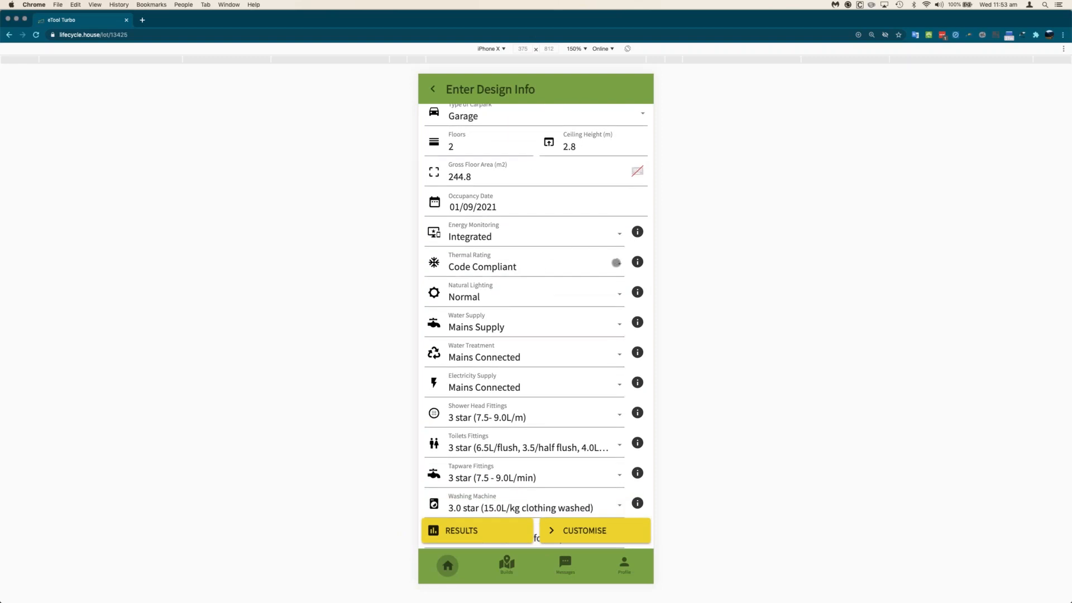
left_click(581, 263)
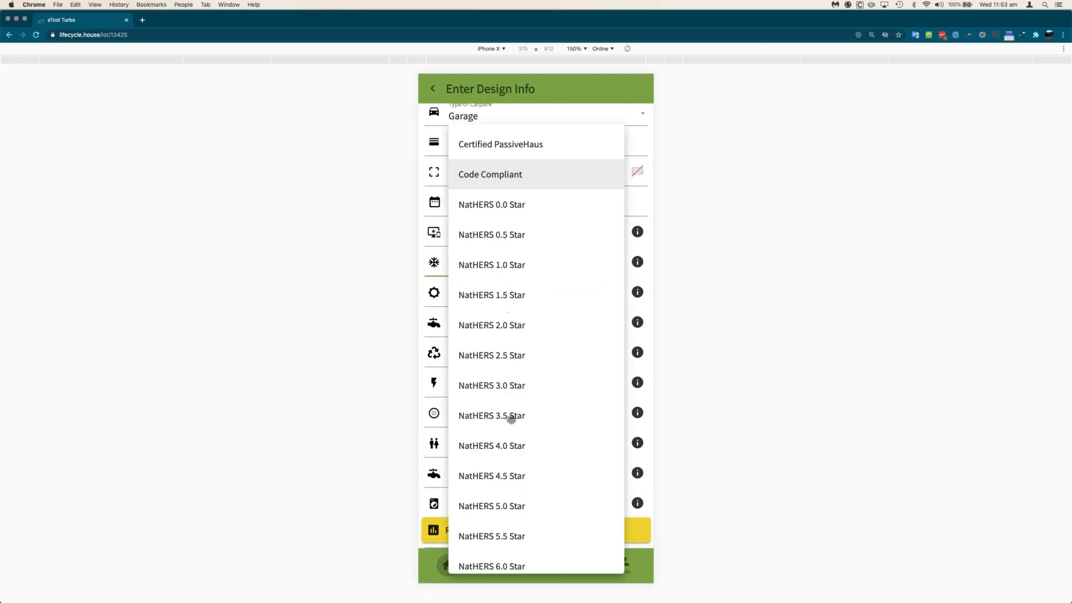
scroll(508, 416, "down", 1)
scroll(512, 420, "down", 5)
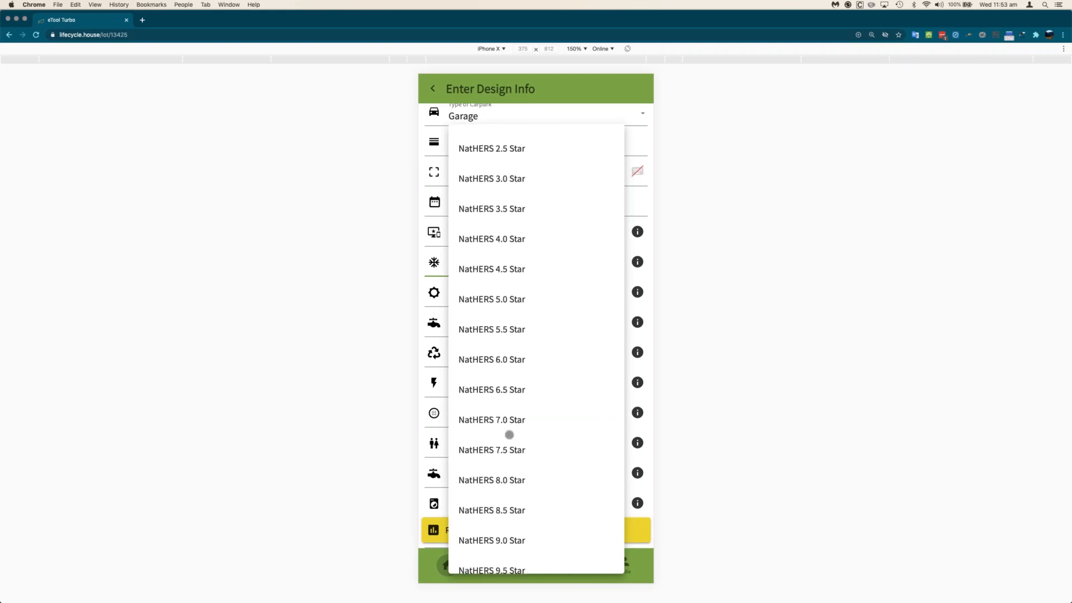
left_click(510, 419)
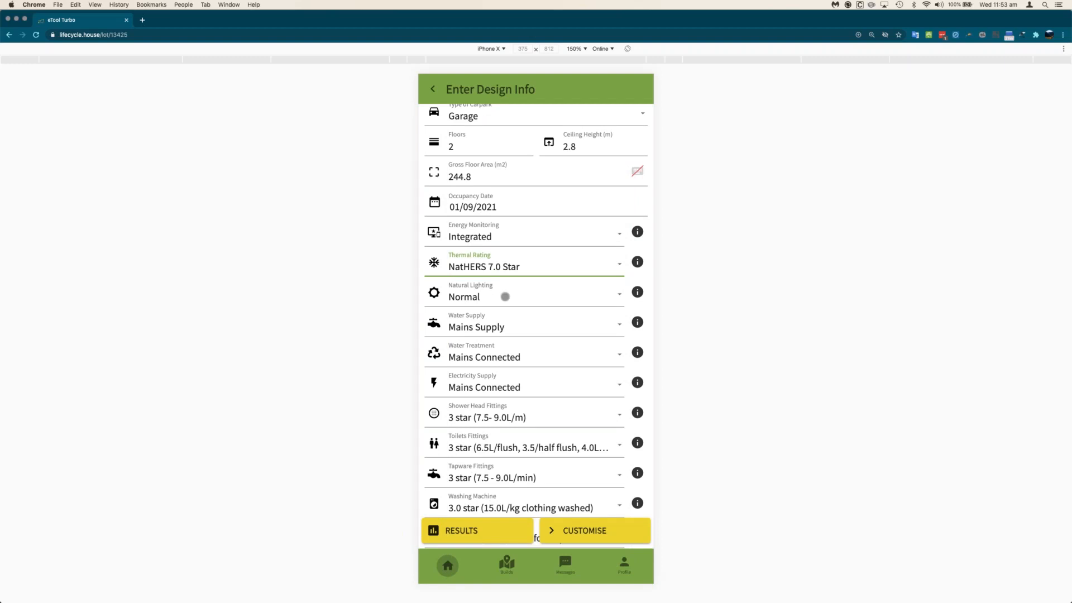
left_click(505, 297)
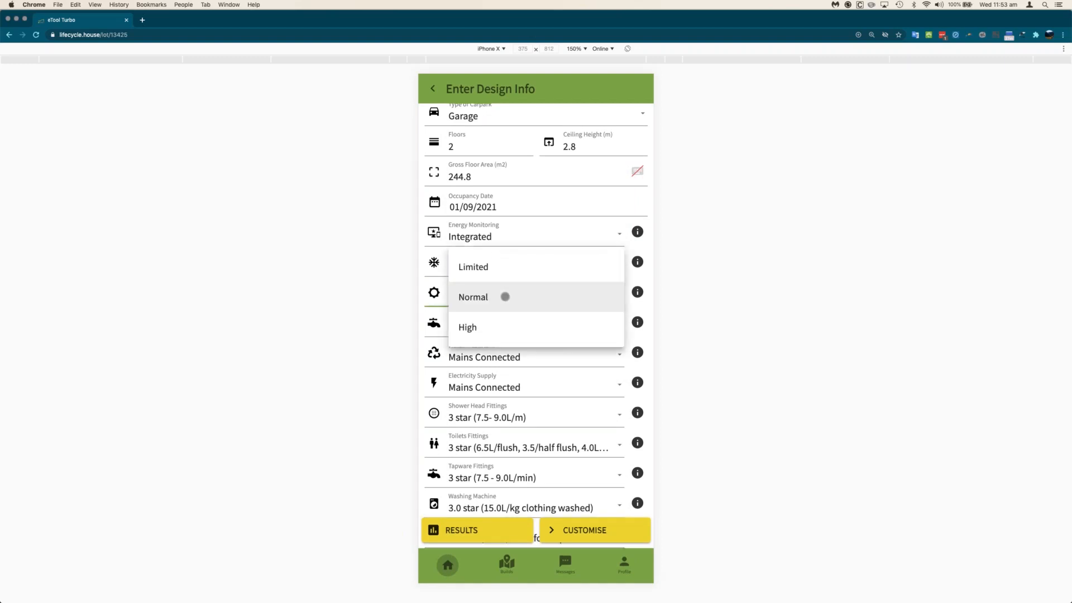
left_click(501, 330)
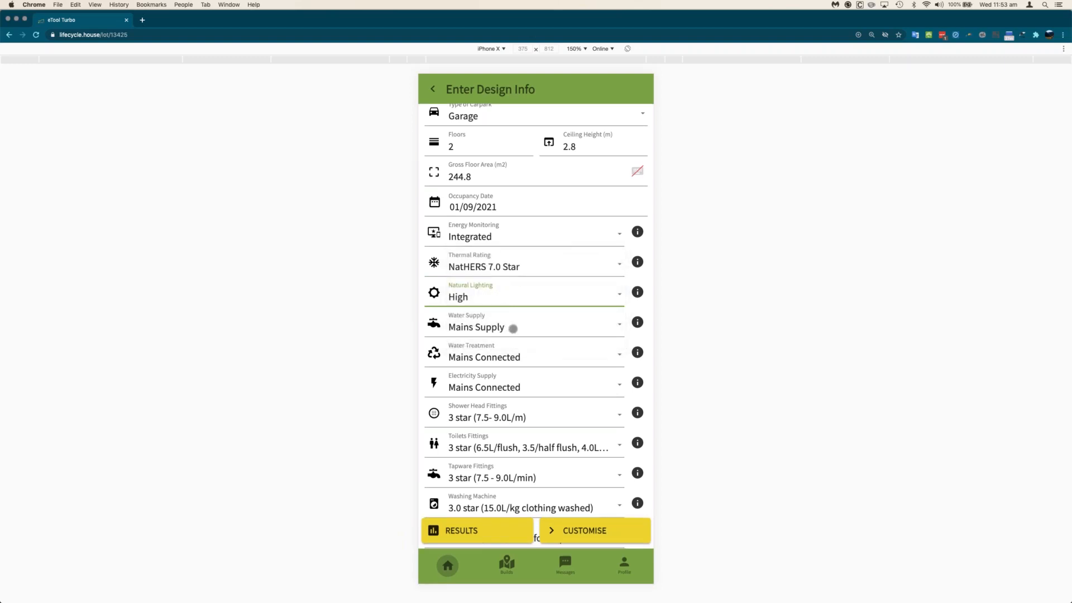
left_click_drag(516, 330, 500, 290)
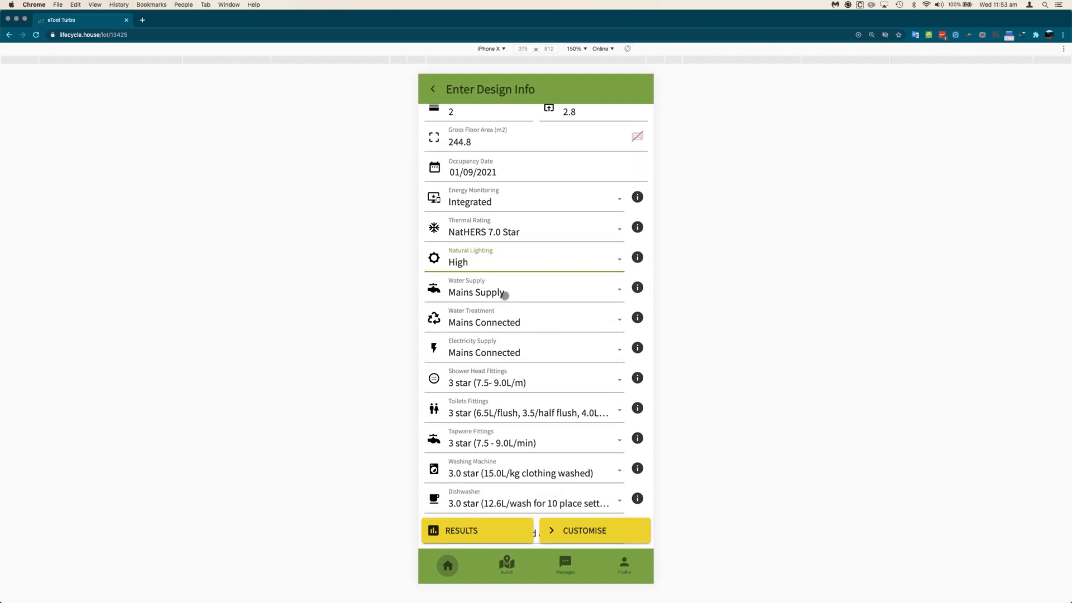
- Choose rainwater-supplemented supply with a 2kL tank, keeping water treatment Mains Connected
scroll(505, 296, "down", 1)
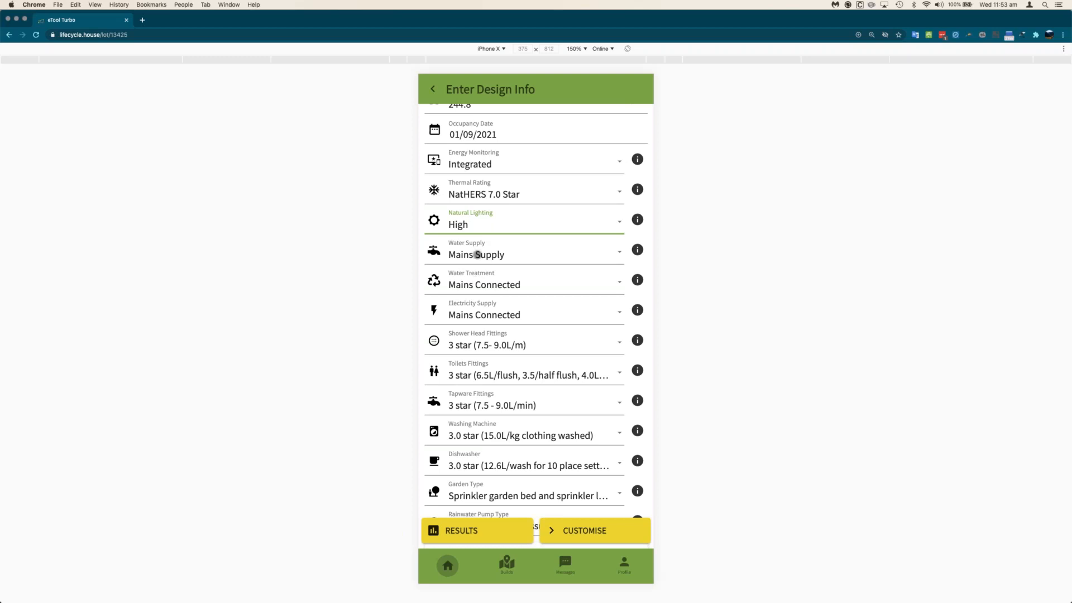
left_click(477, 254)
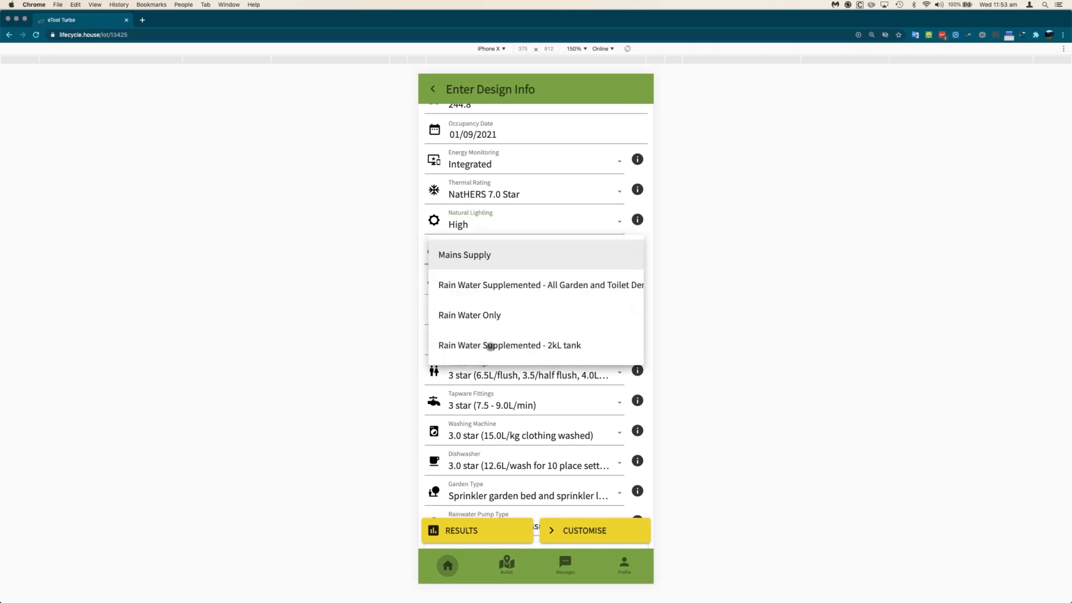
left_click(489, 346)
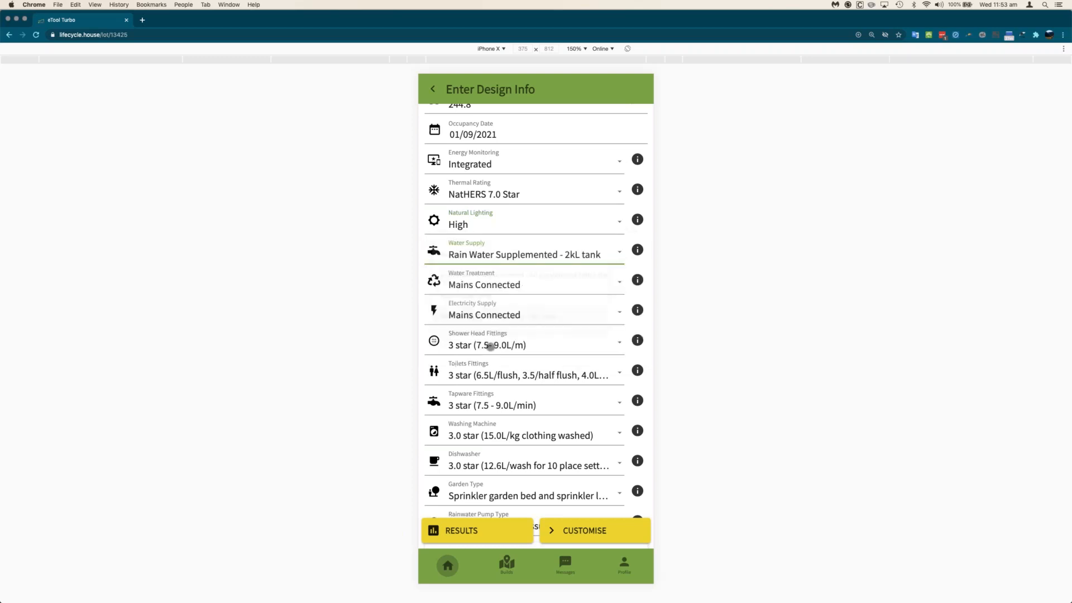
left_click(484, 286)
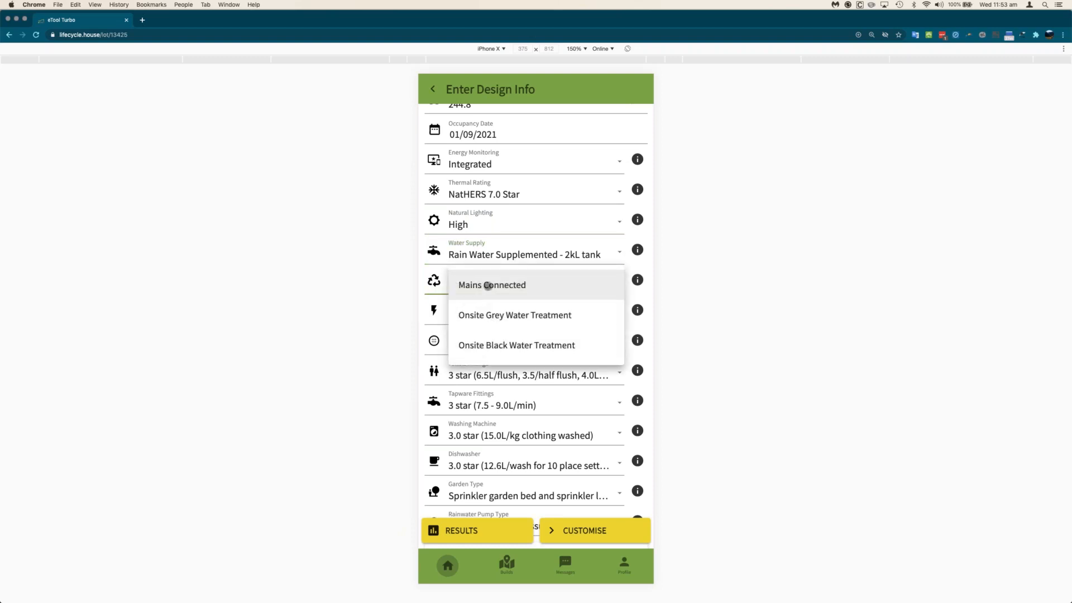
left_click(488, 285)
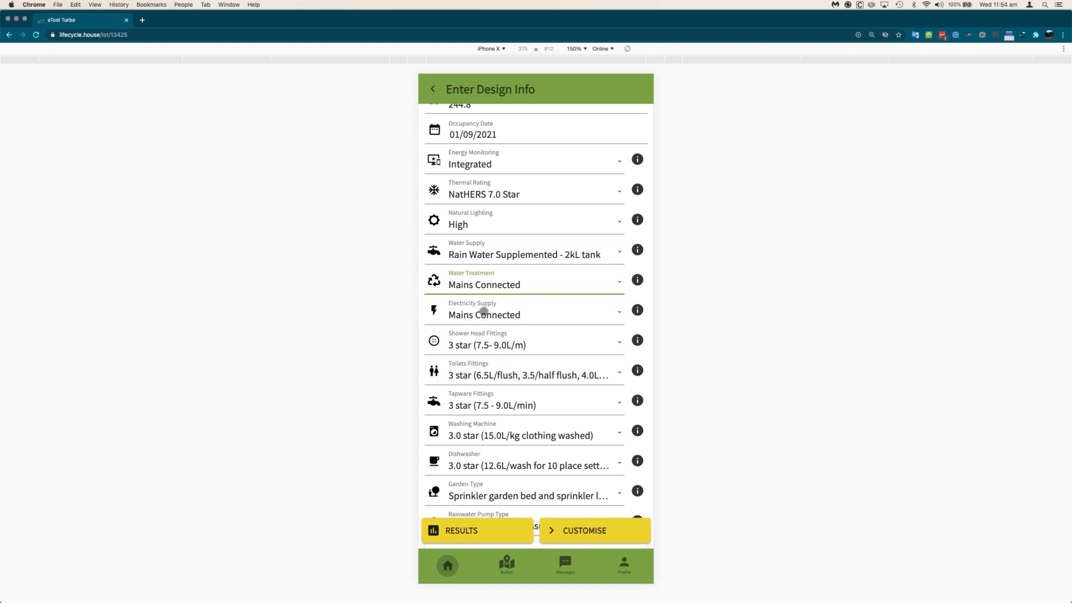
- Choose 4 star shower heads, 4 star toilets and 6 star tapware
left_click_drag(477, 340, 479, 239)
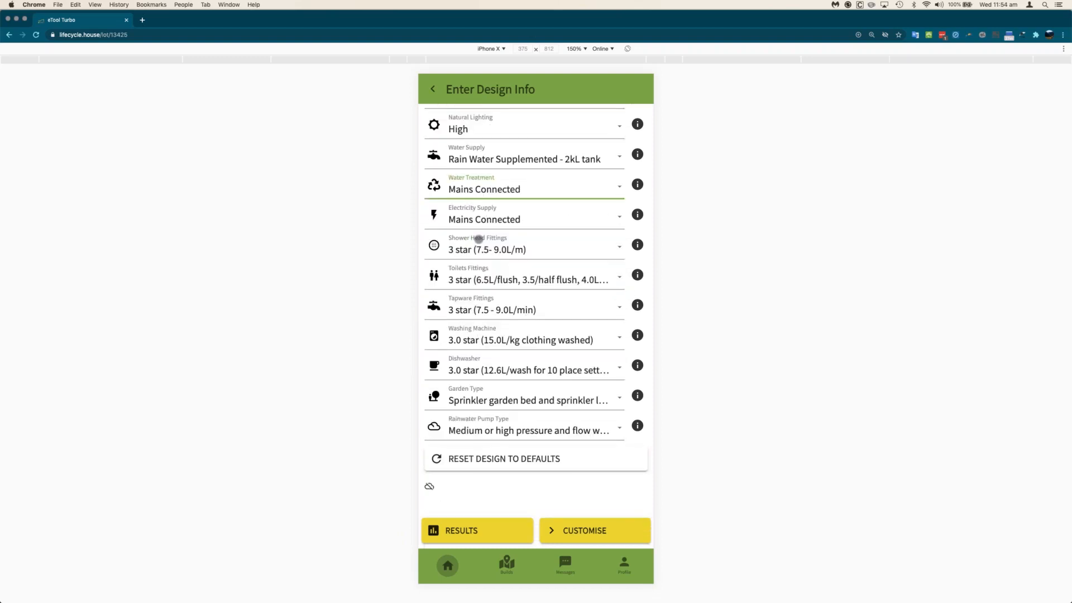
left_click(475, 249)
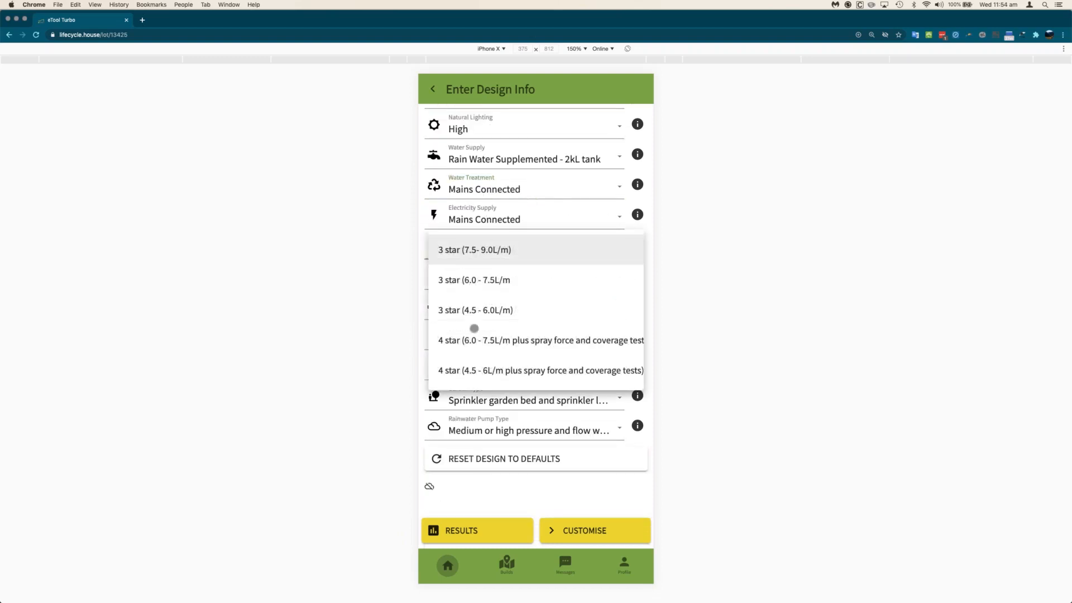
left_click(474, 371)
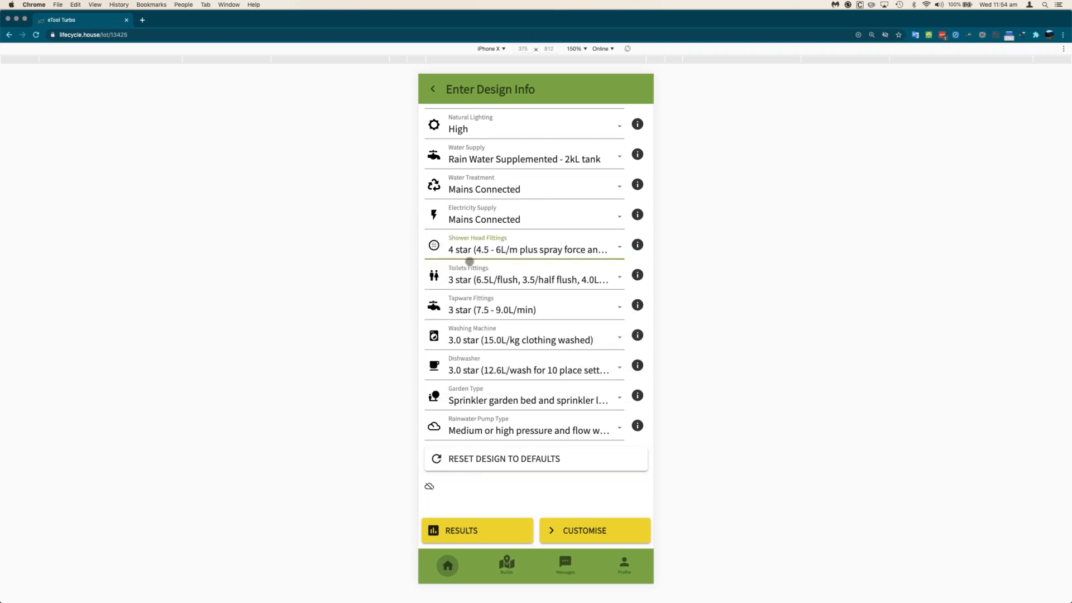
left_click(473, 282)
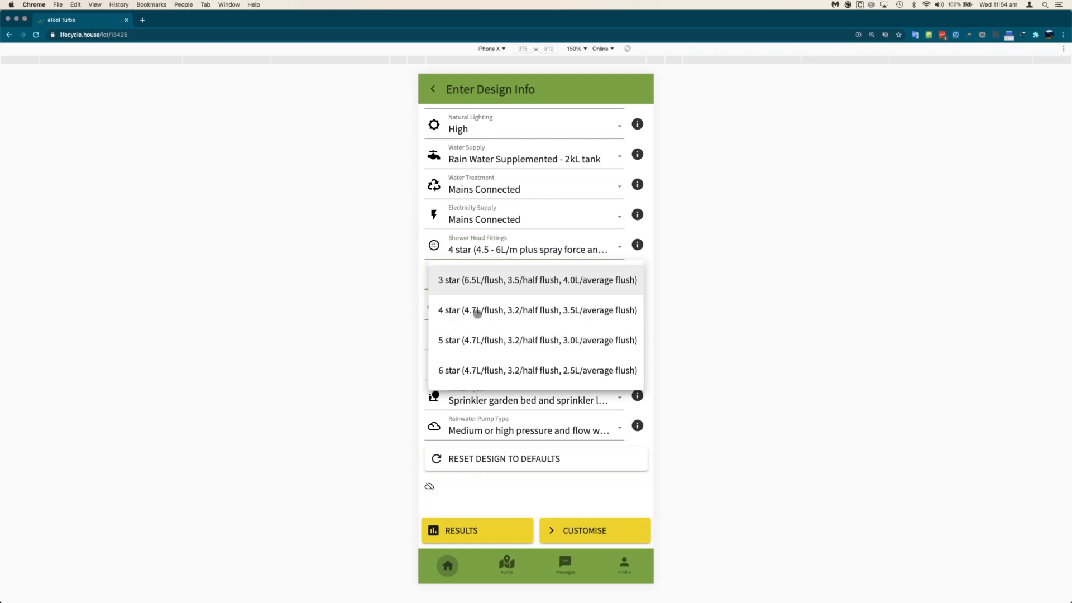
left_click(477, 312)
left_click(473, 309)
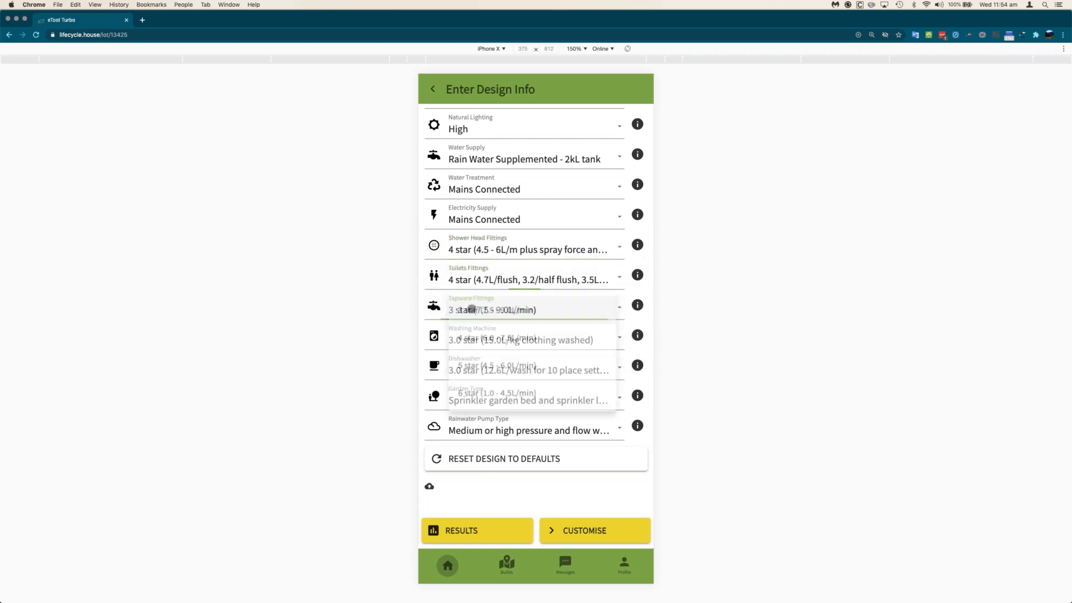
left_click(491, 400)
- Set the washing machine to 4.5 star and the dishwasher to 5.0 star
left_click(478, 340)
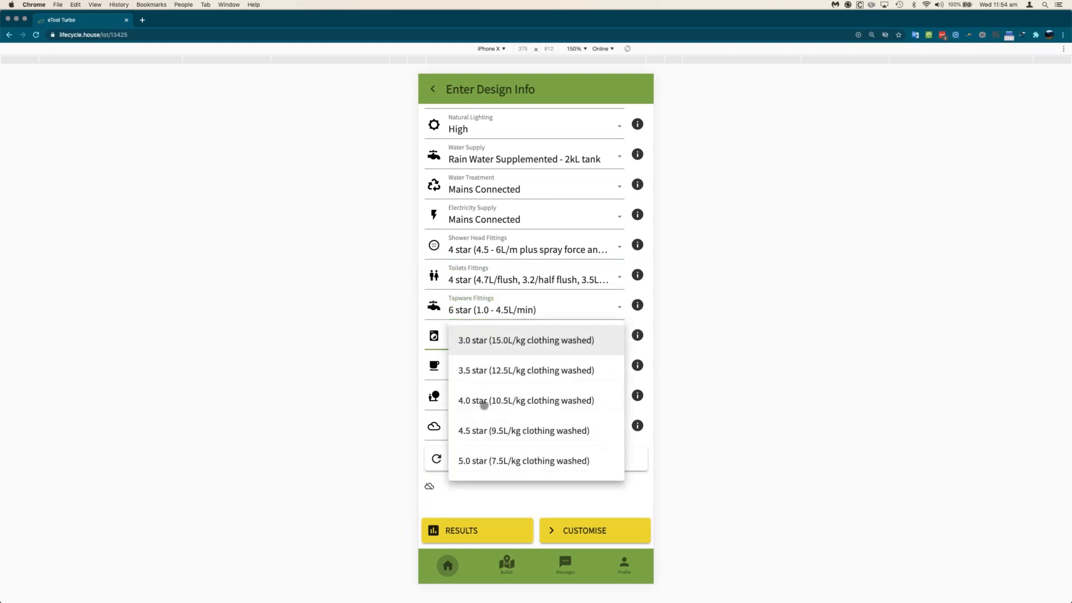
left_click(457, 339)
left_click(445, 354)
left_click(471, 367)
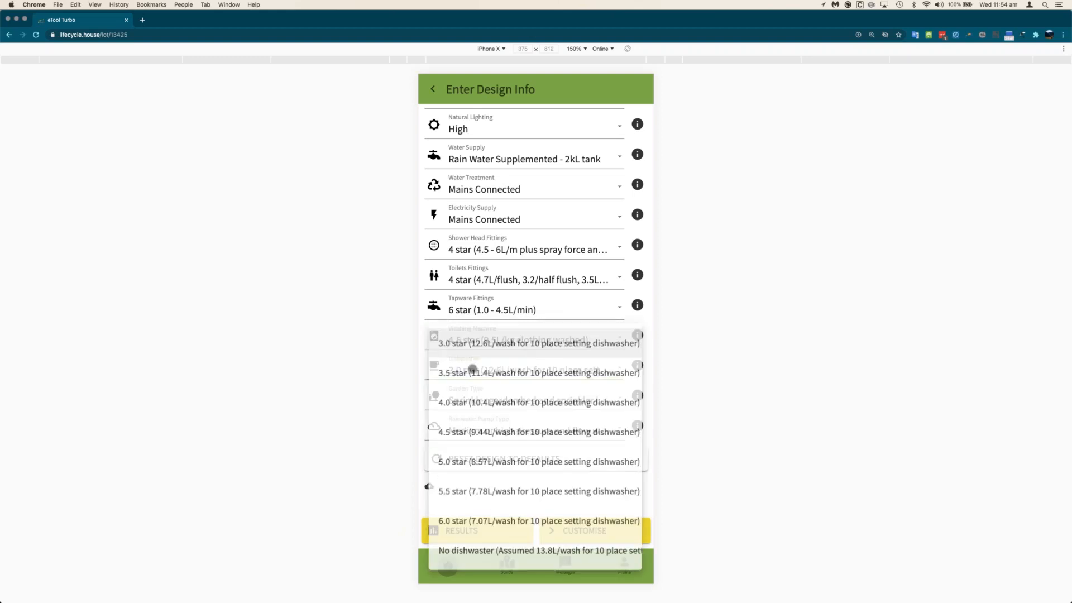
left_click(496, 463)
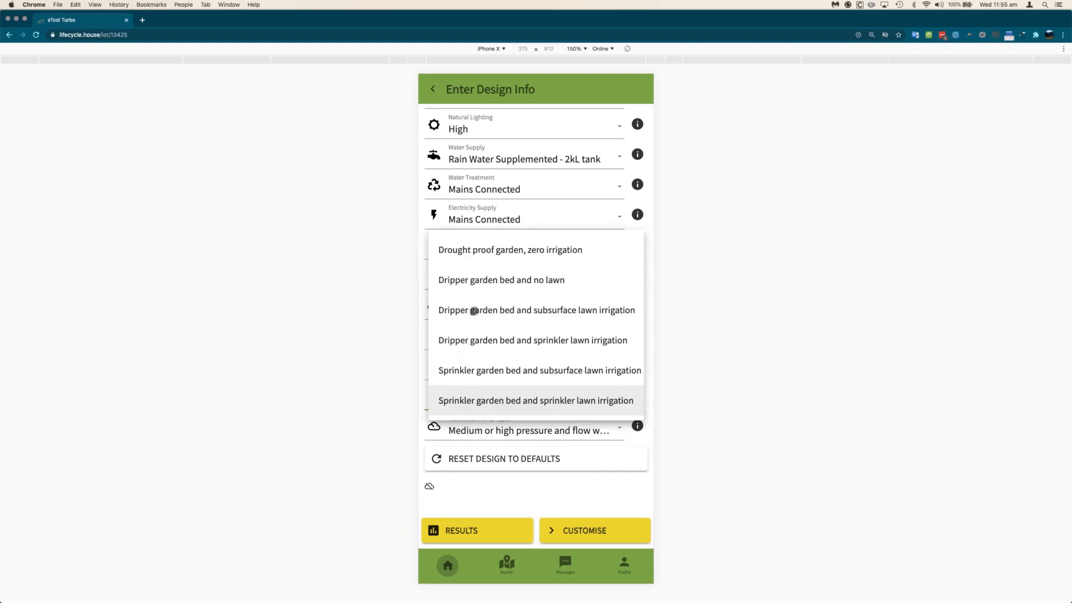
- Choose dripper garden bed with subsurface lawn irrigation, keeping the medium/high pressure rainwater pump
left_click(474, 311)
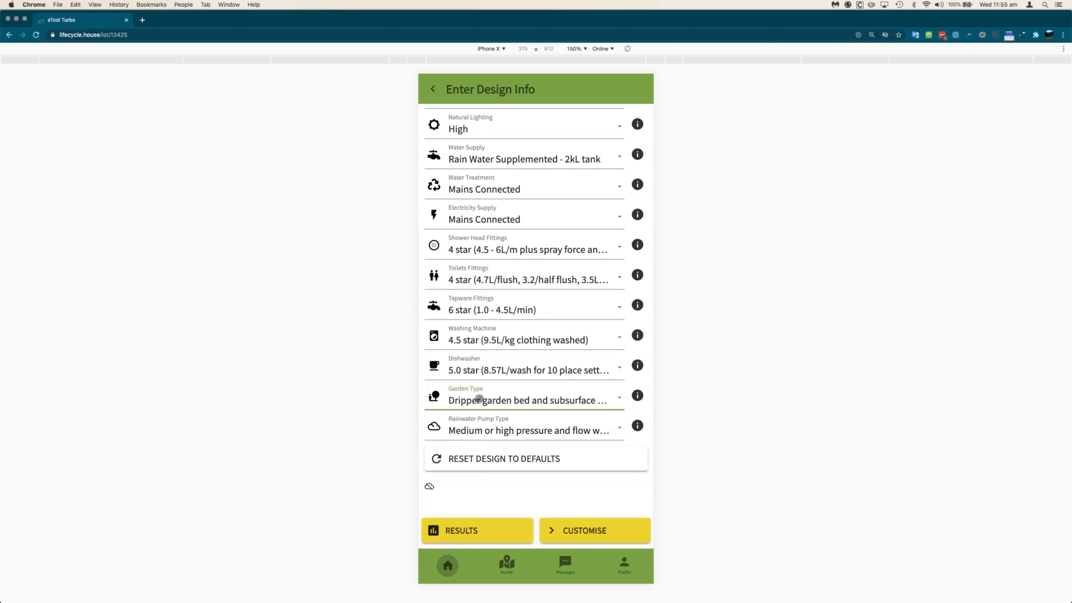
left_click(485, 432)
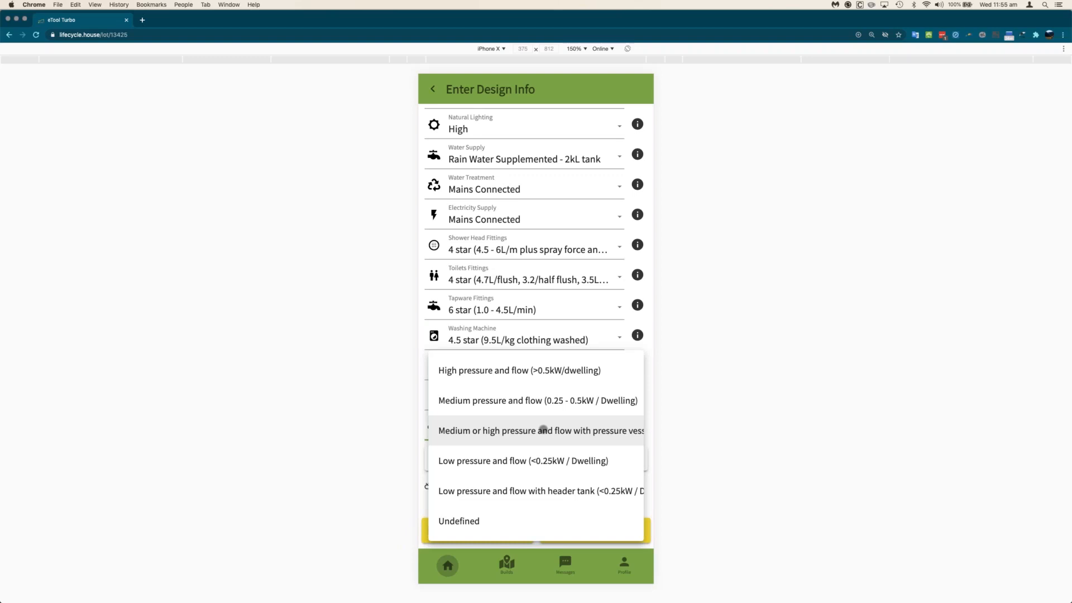
left_click(503, 430)
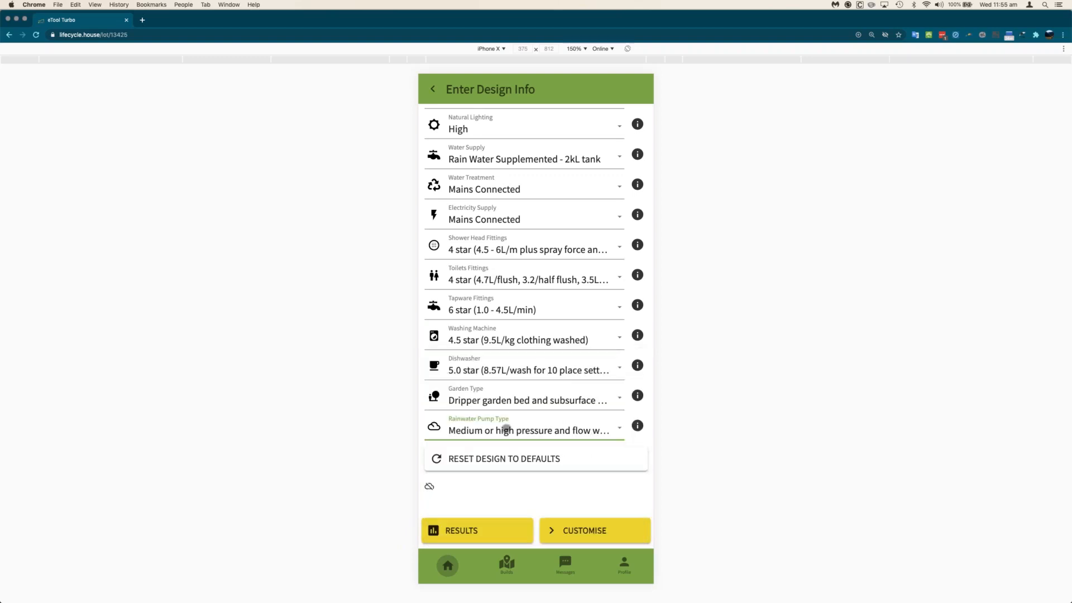
left_click(552, 434)
left_click(553, 429)
left_click(589, 531)
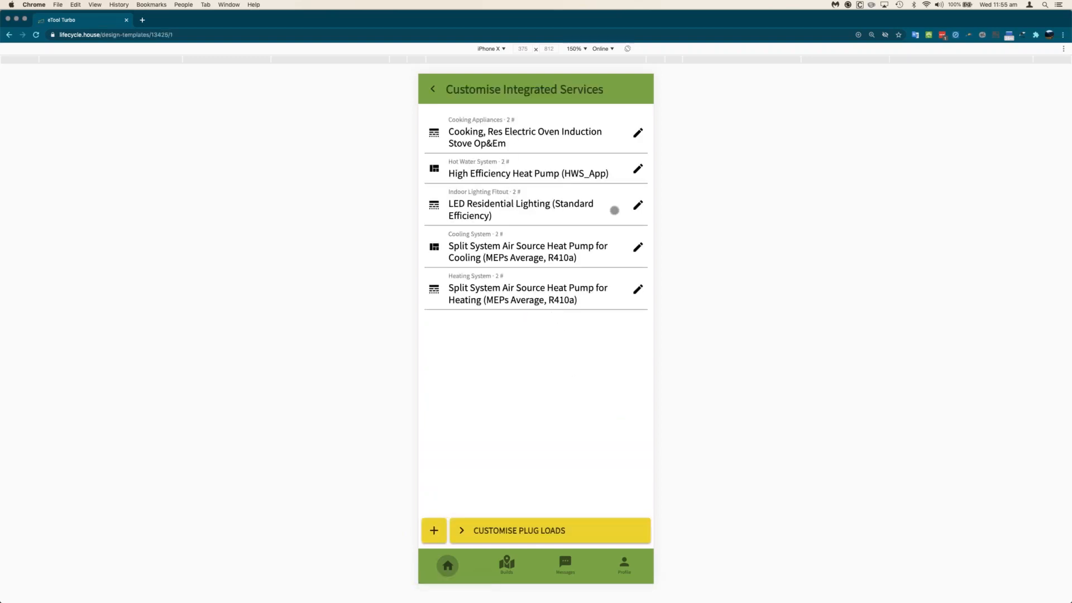
- Replace the indoor lighting with the High Efficiency LED lighting template
left_click(637, 206)
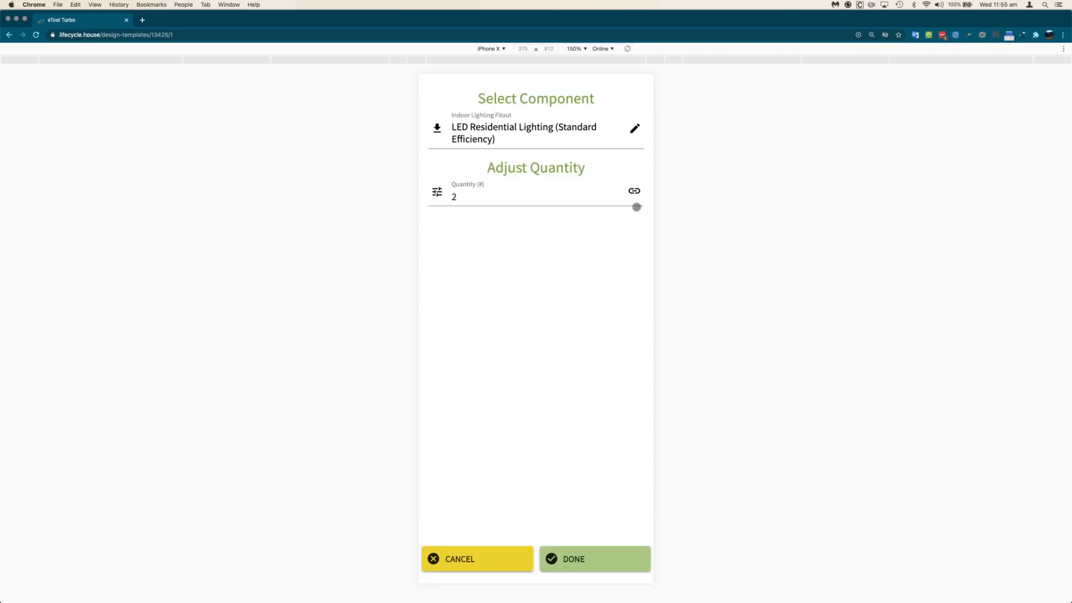
left_click(634, 122)
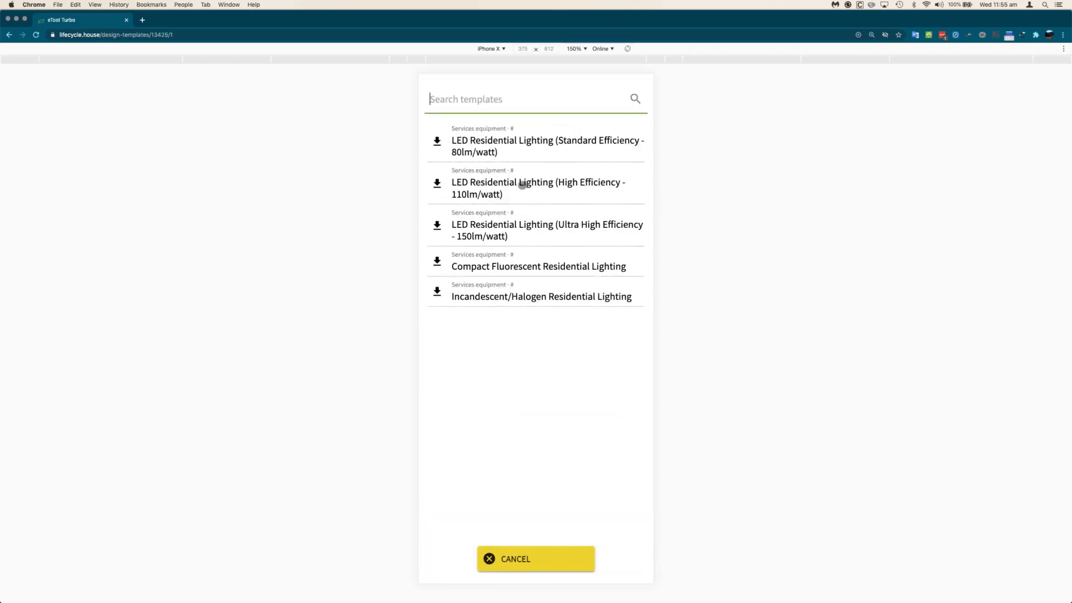
left_click(521, 185)
left_click(600, 556)
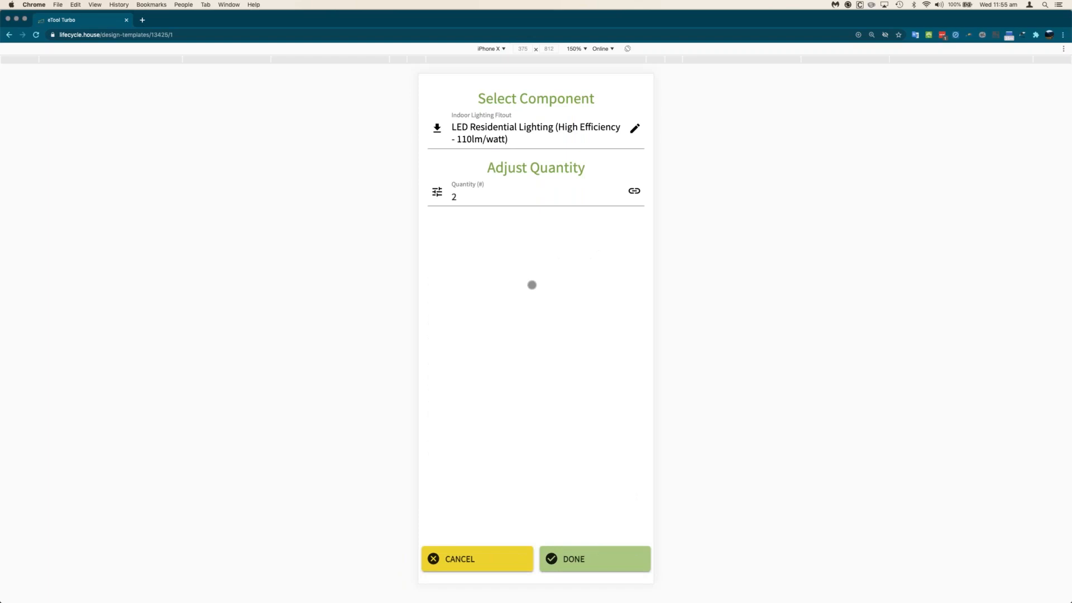
left_click(623, 559)
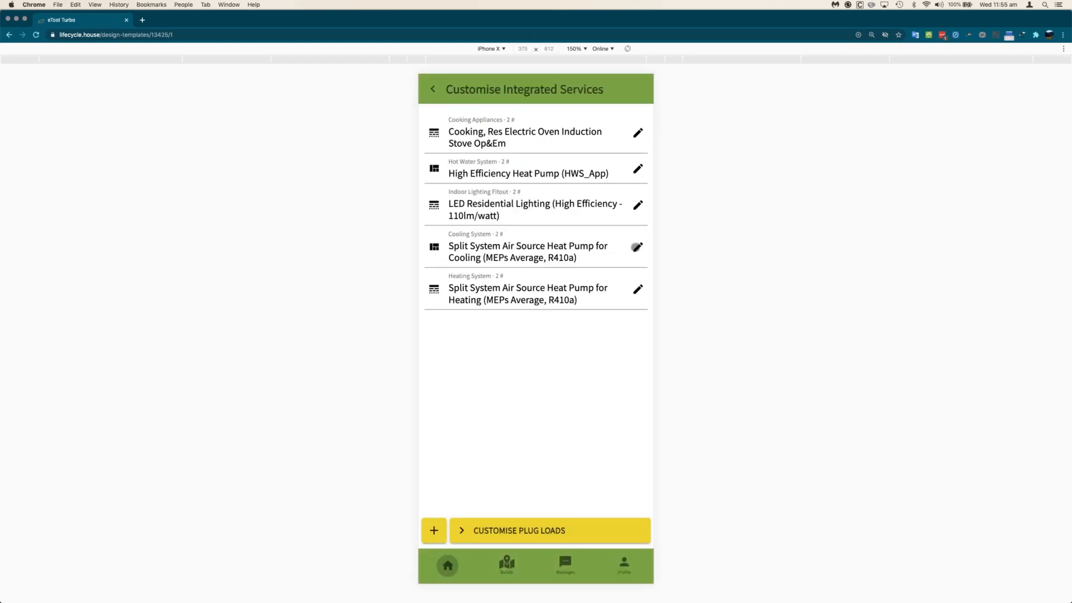
- Browse replacement cooling system templates, viewing the high-efficiency R32 heat pump
left_click(638, 246)
left_click(635, 127)
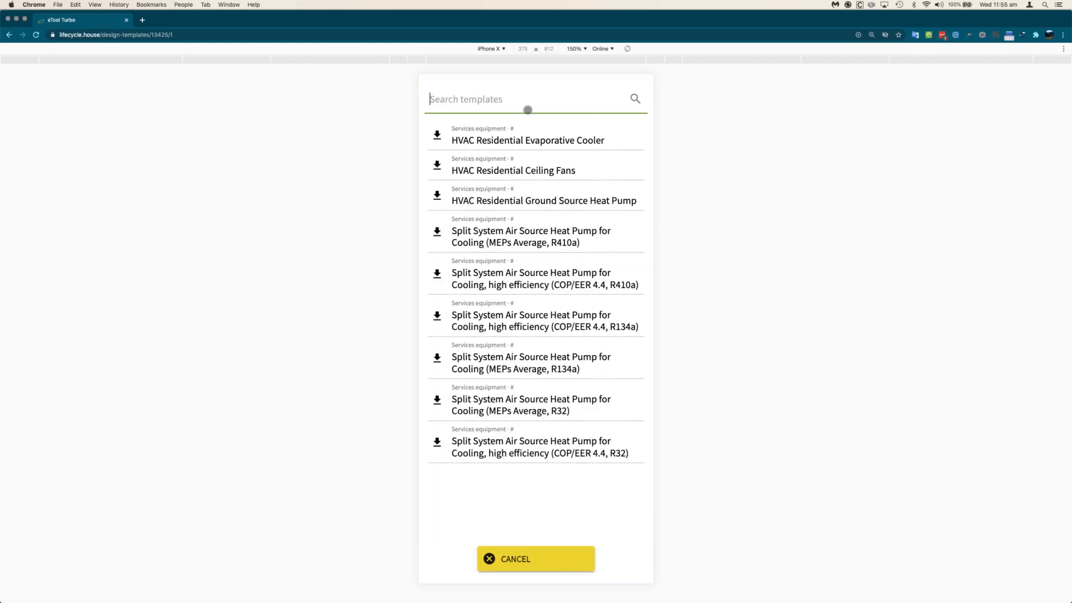
left_click(521, 557)
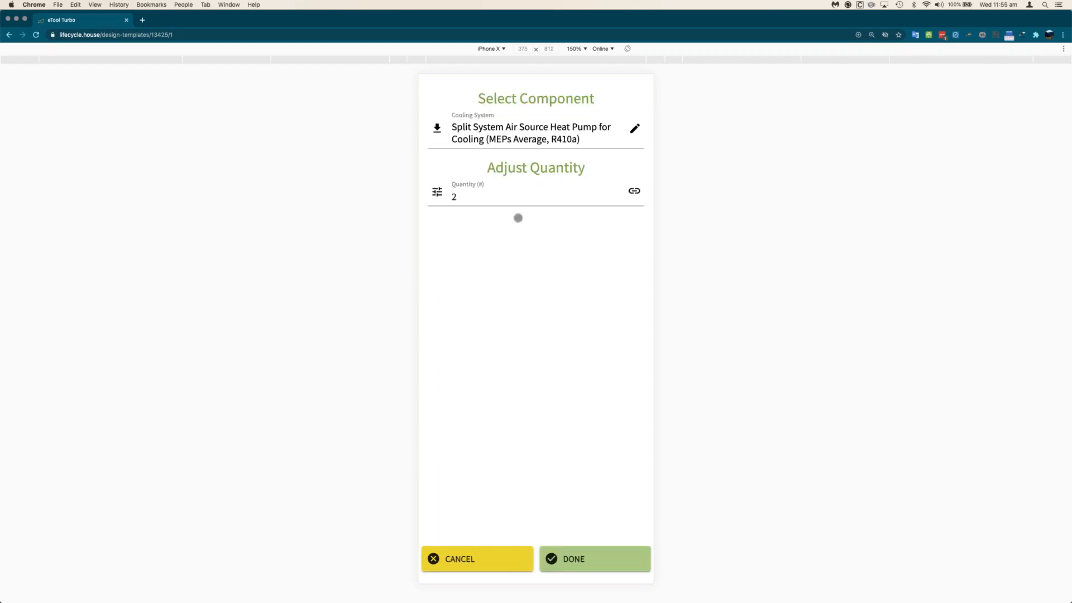
left_click(629, 133)
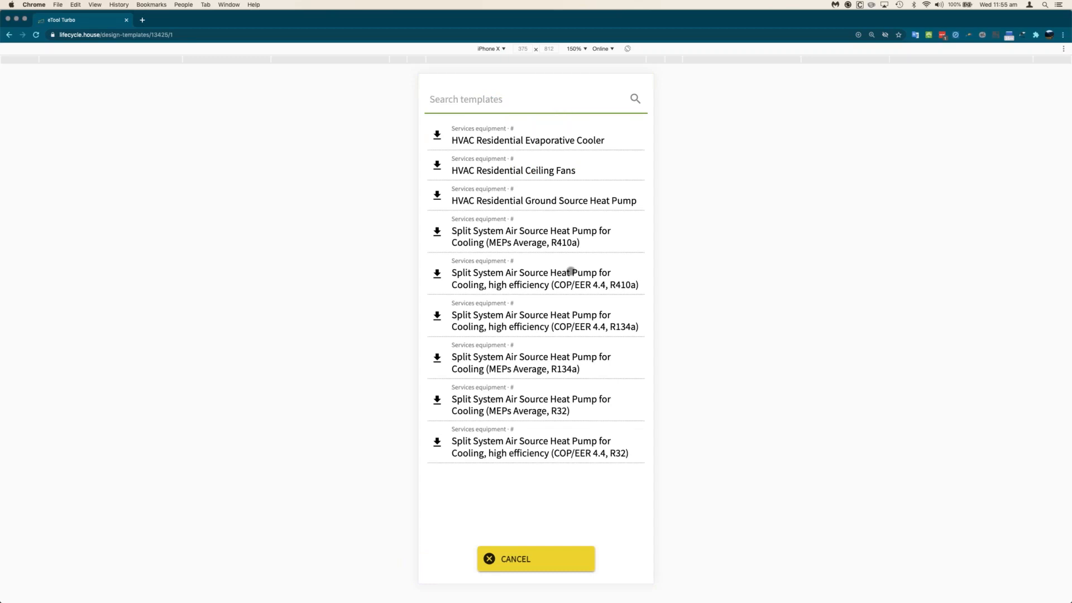
left_click(537, 556)
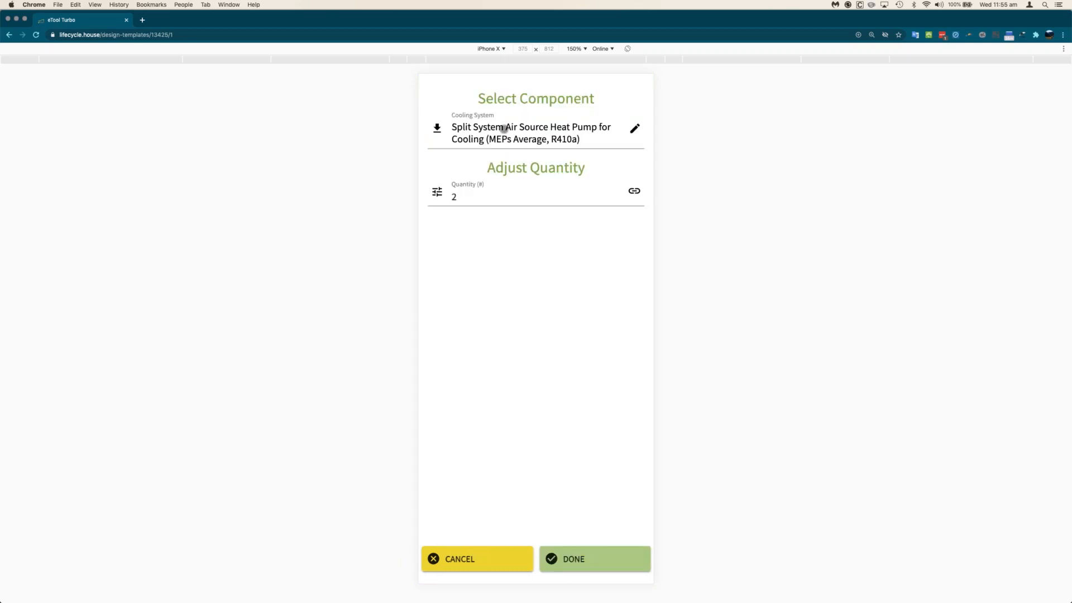
left_click(634, 129)
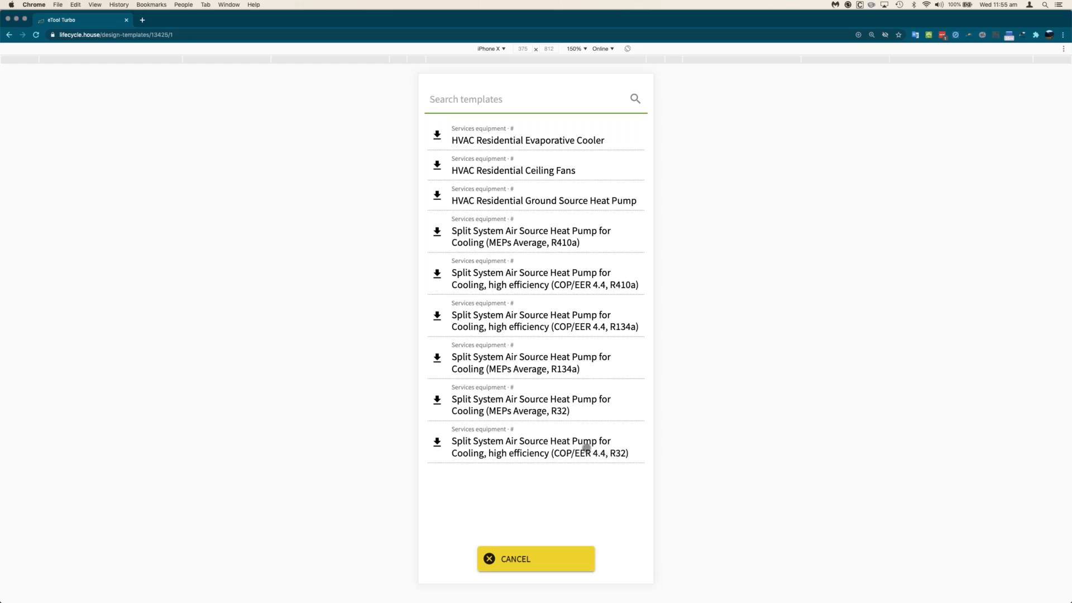
left_click(584, 429)
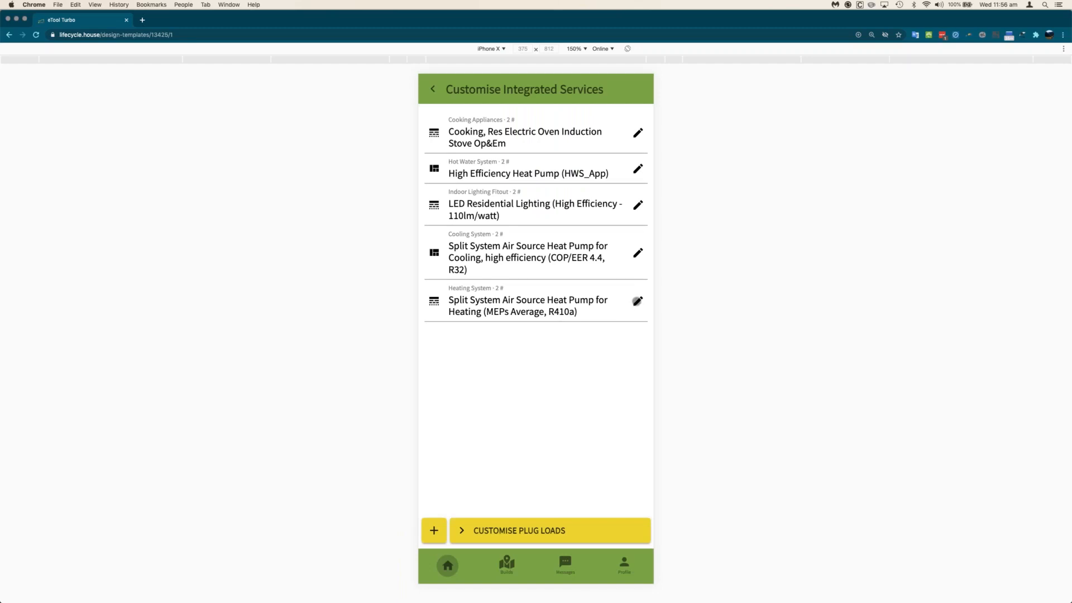
- Replace the heating system with the HVAC Residential Wood Pellet Heater at quantity 2
left_click(637, 301)
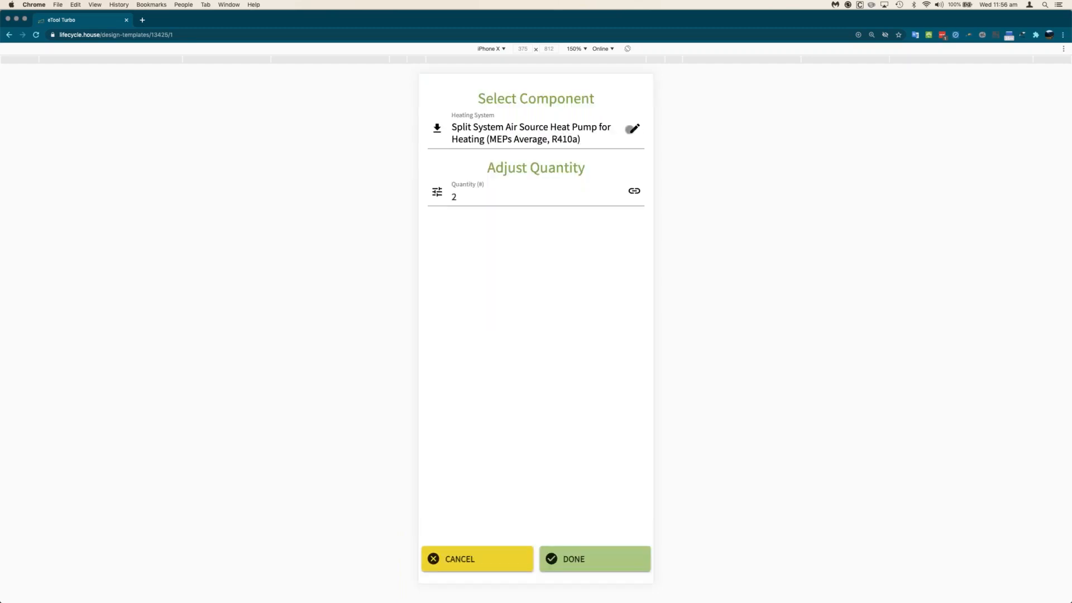
left_click(633, 127)
type("Pellet")
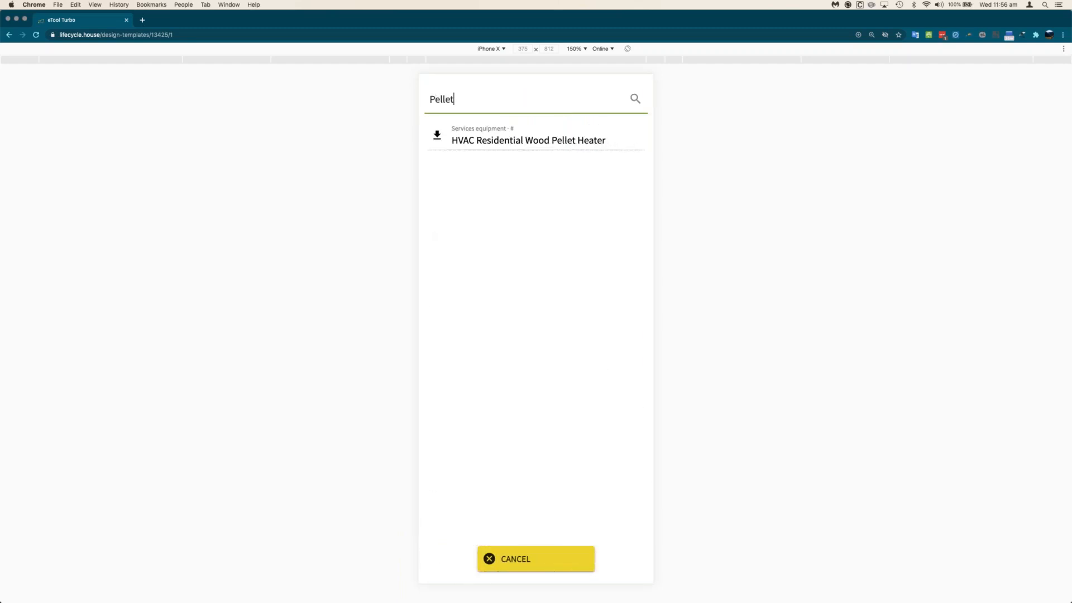
left_click(567, 139)
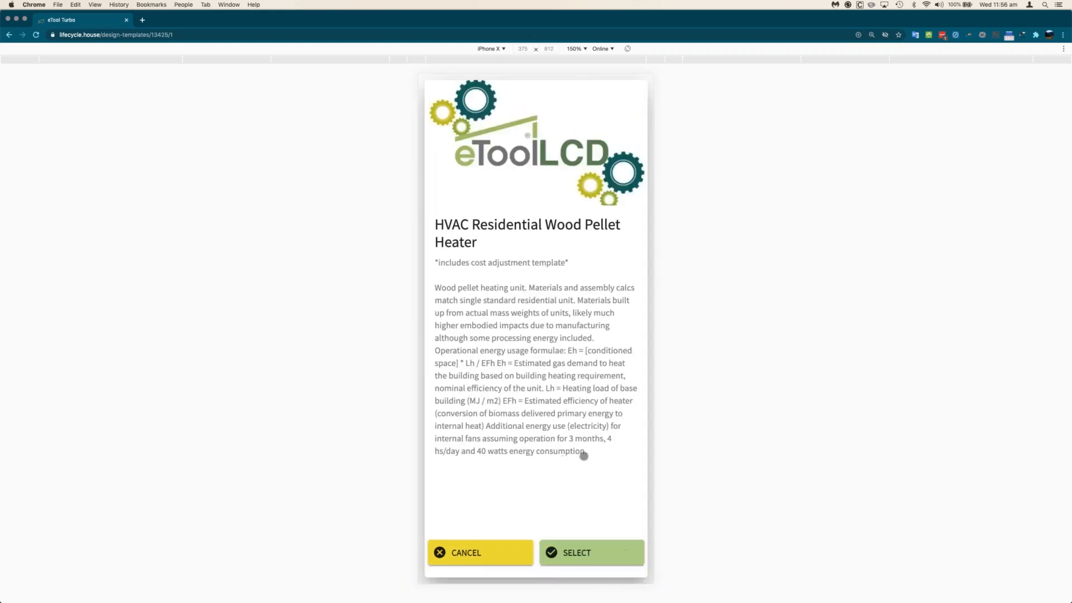
left_click(592, 554)
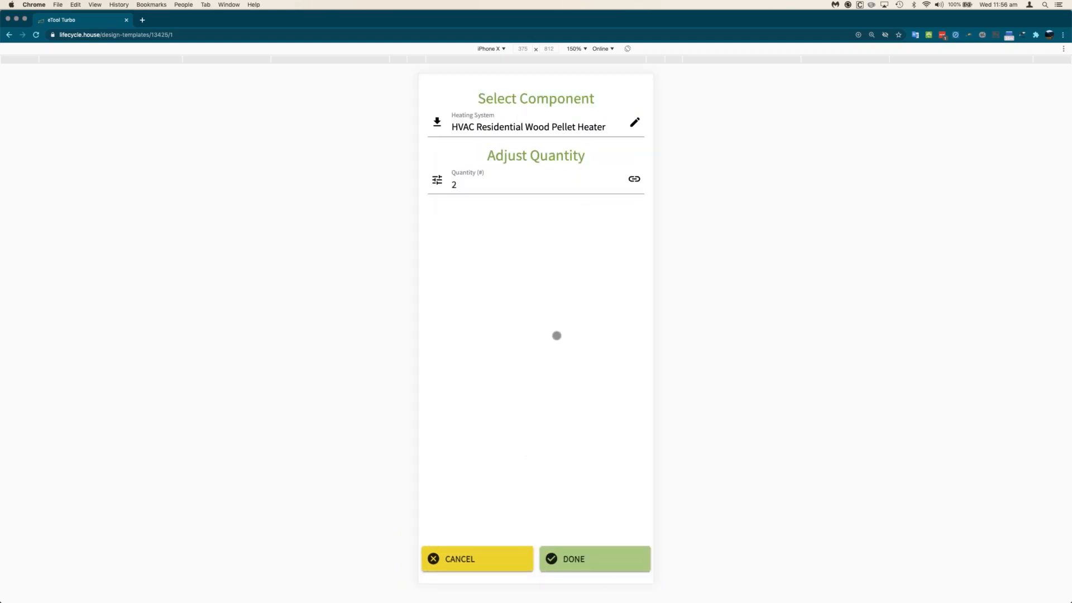
left_click(589, 558)
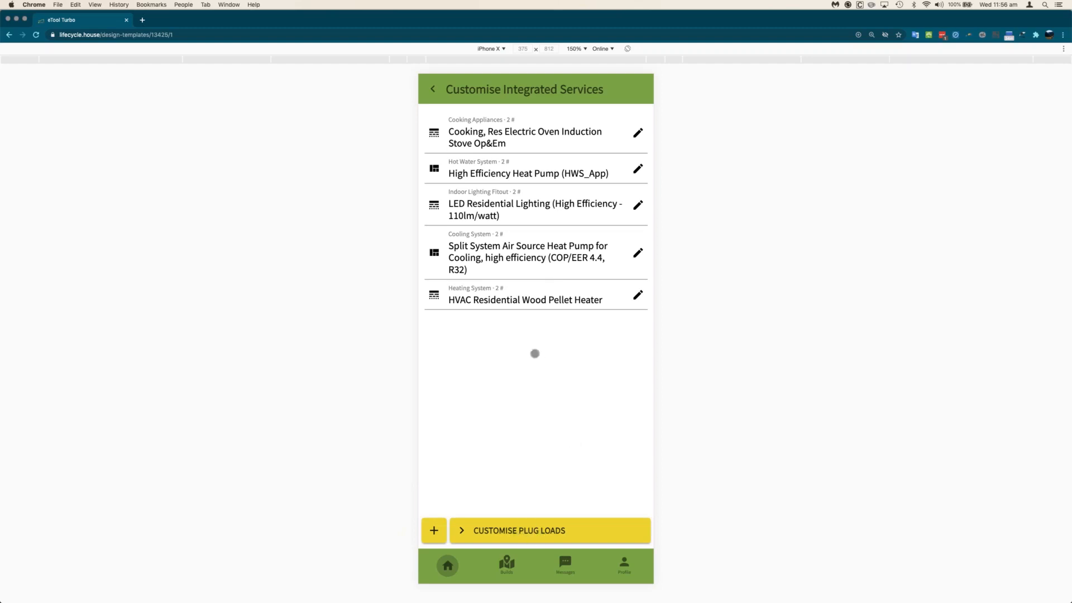
left_click(529, 531)
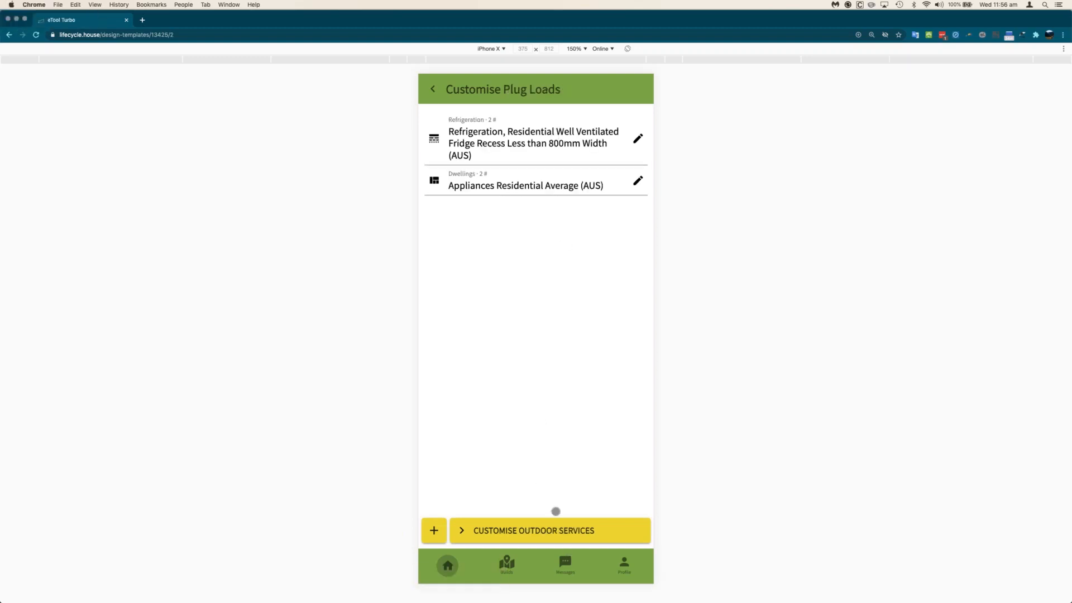
- In Outdoor Services, change the Solar PV quantity from 4 to 6
left_click(547, 531)
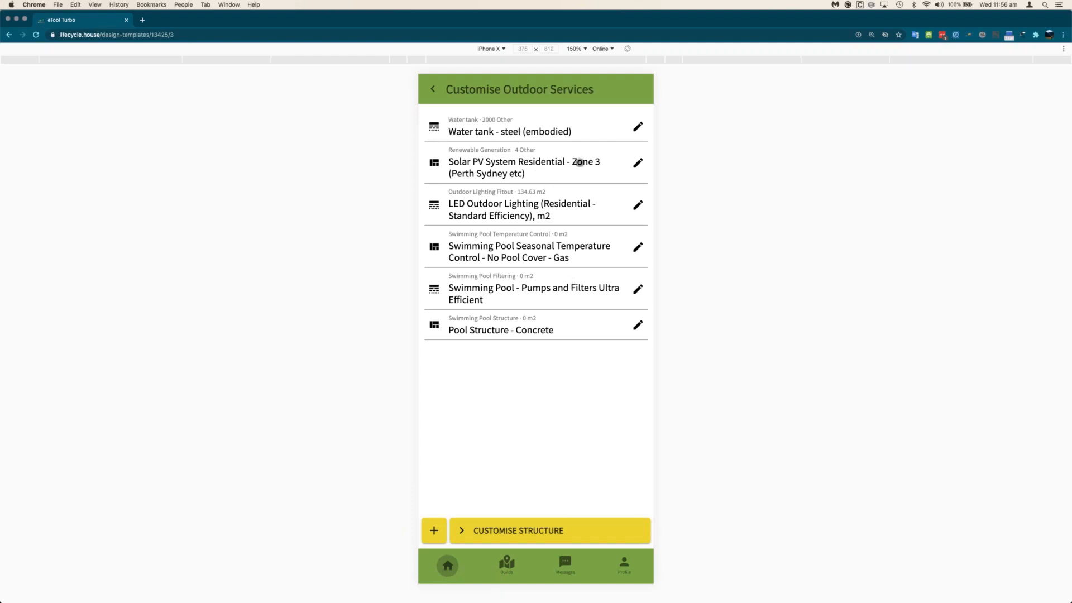
left_click(637, 163)
left_click(469, 200)
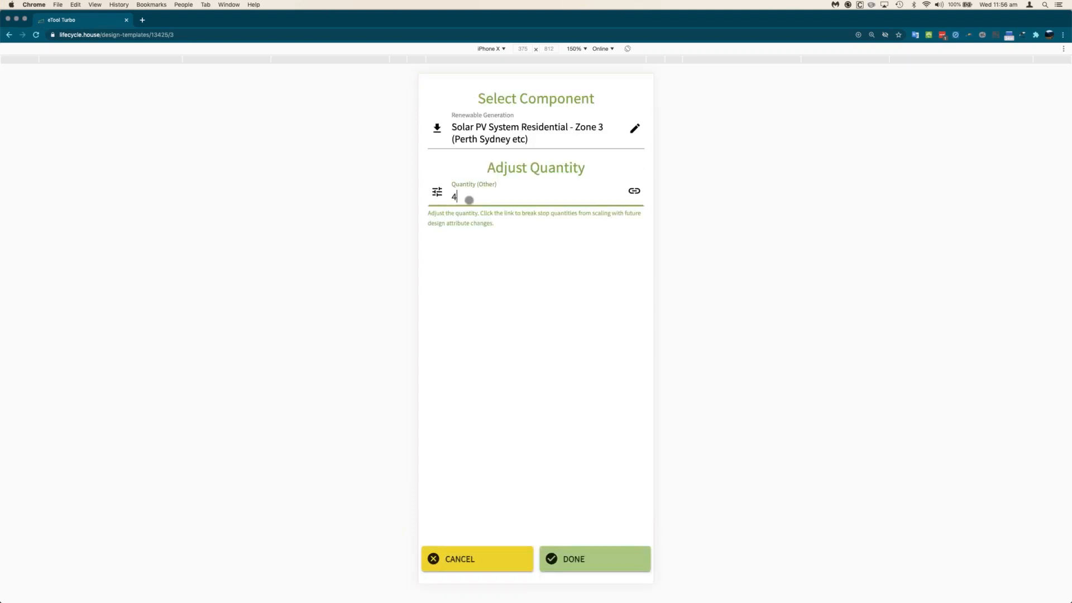
key("BackSpace")
type("6")
key("Tab")
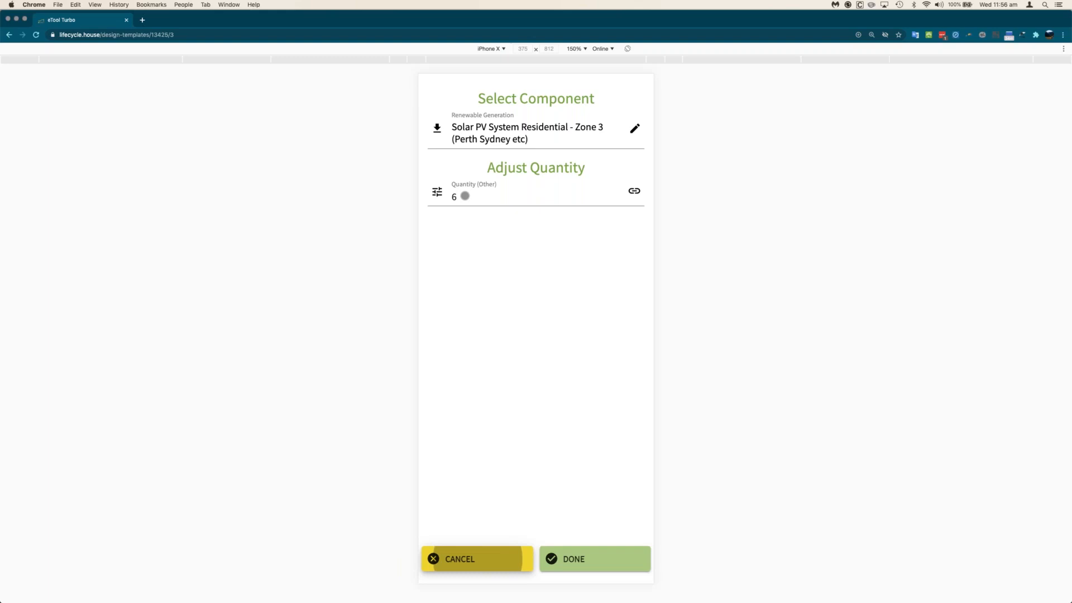
left_click(584, 549)
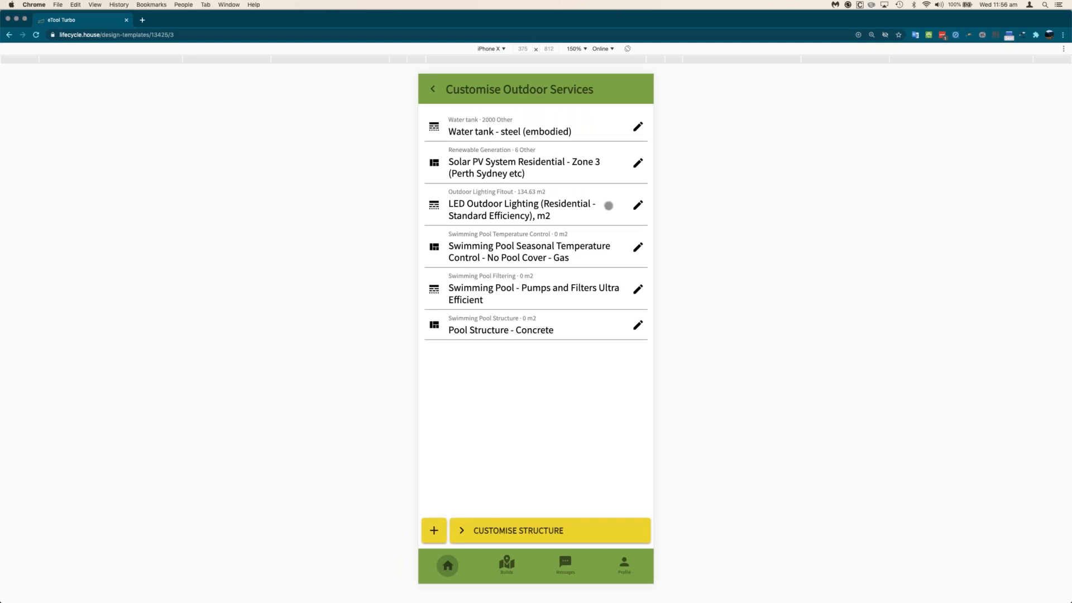
- Correct the Solar PV quantity to 6.6
left_click(637, 163)
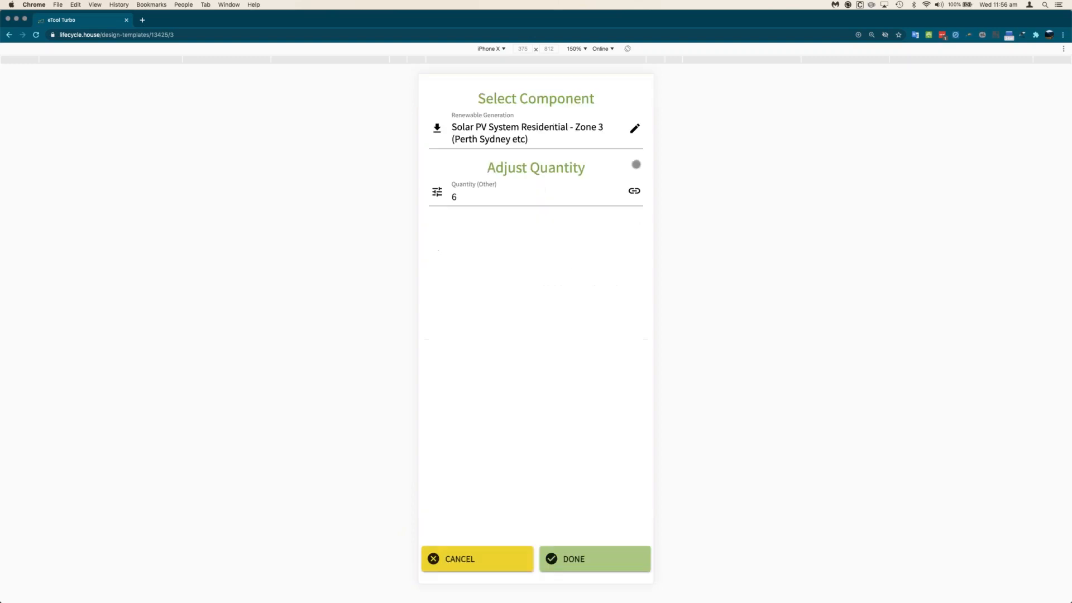
left_click(524, 198)
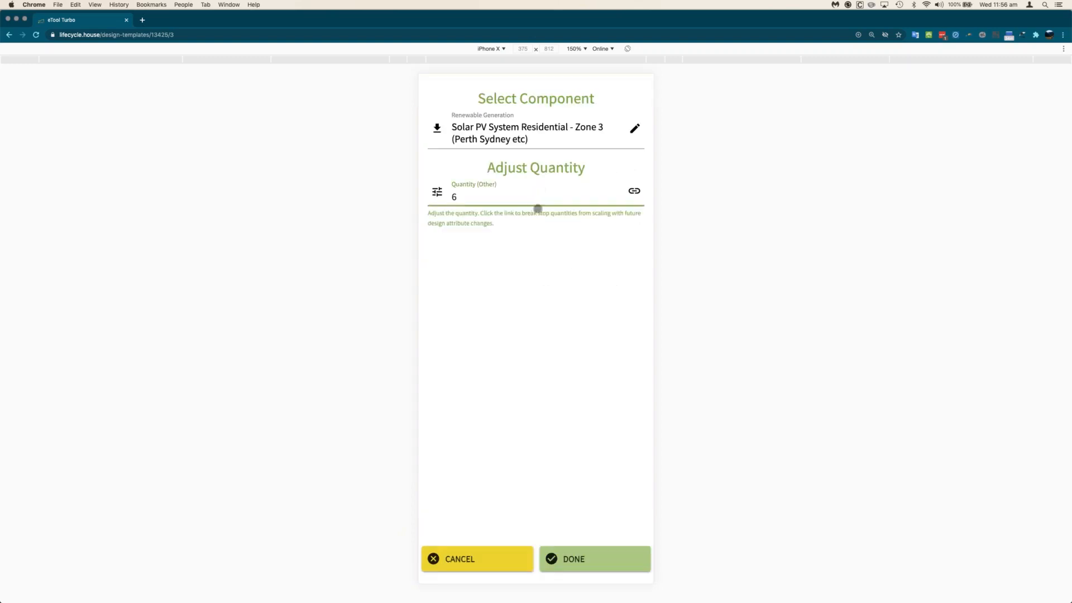
left_click(596, 556)
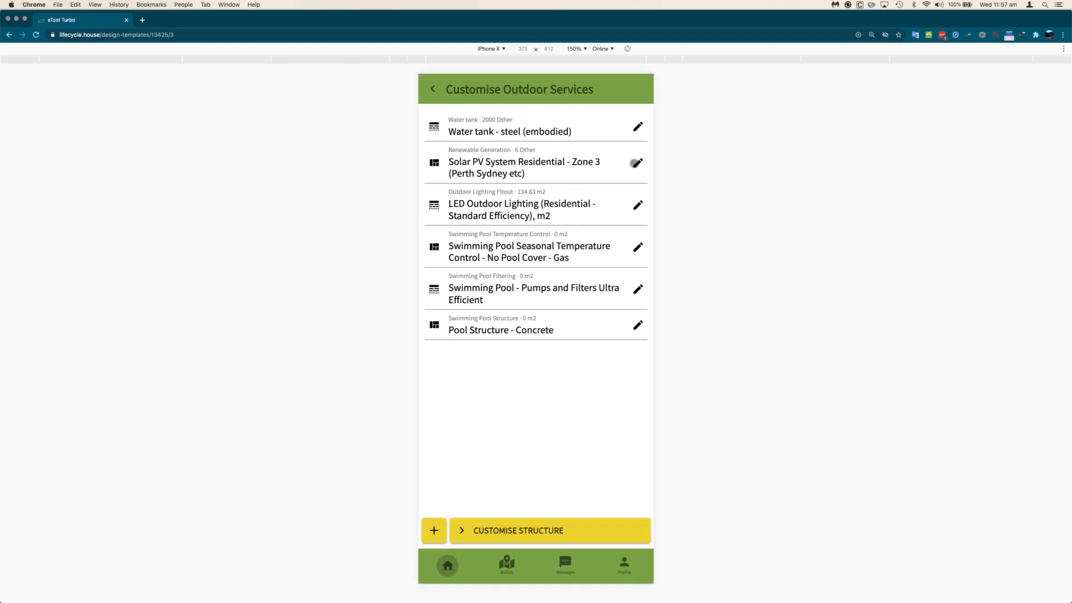
left_click(636, 163)
left_click(493, 202)
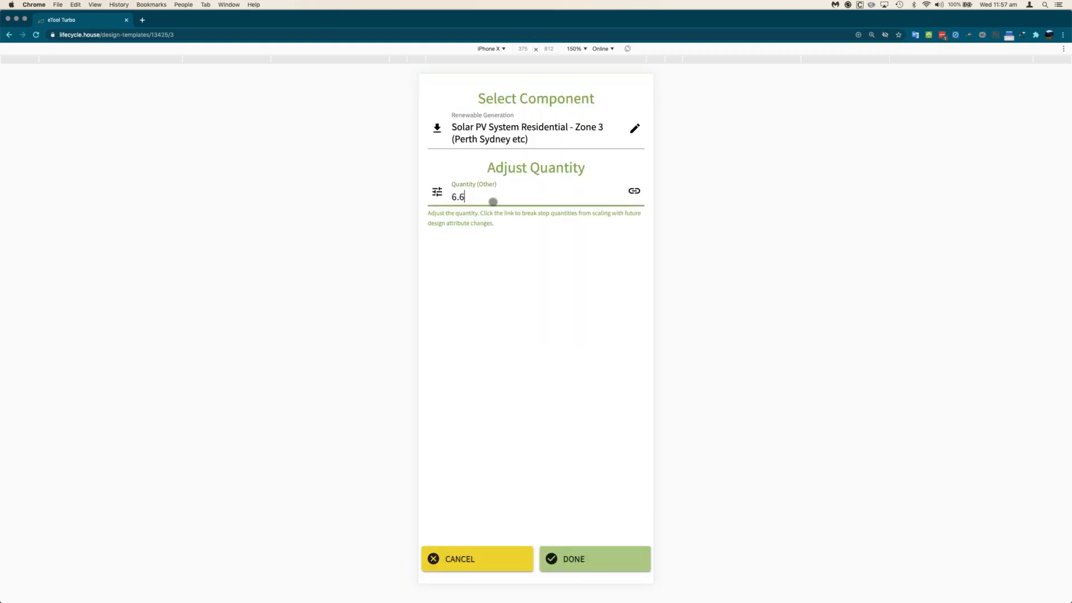
key("Tab")
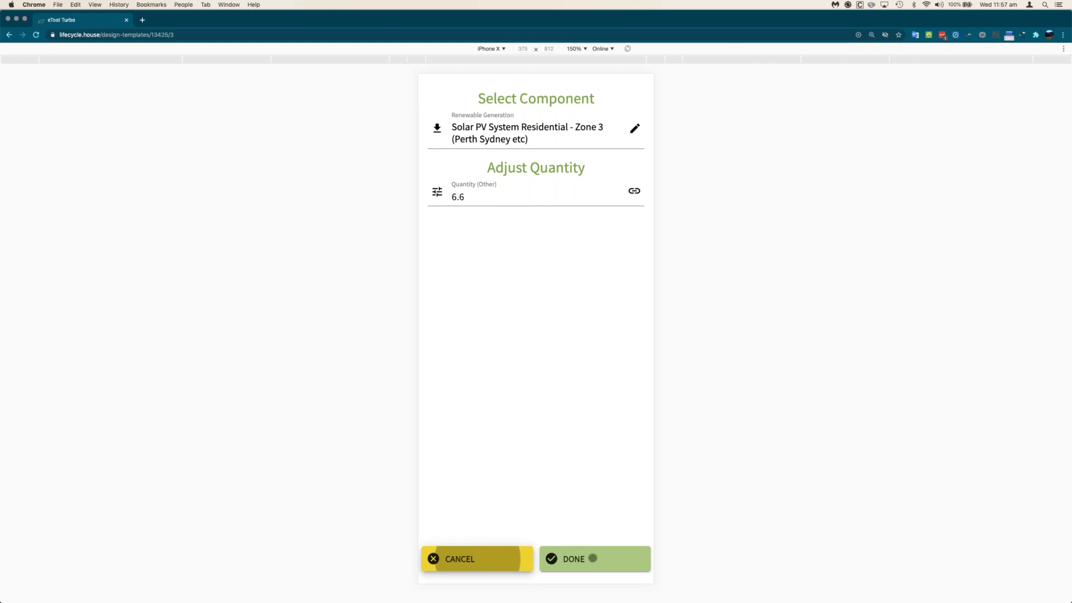
left_click(593, 558)
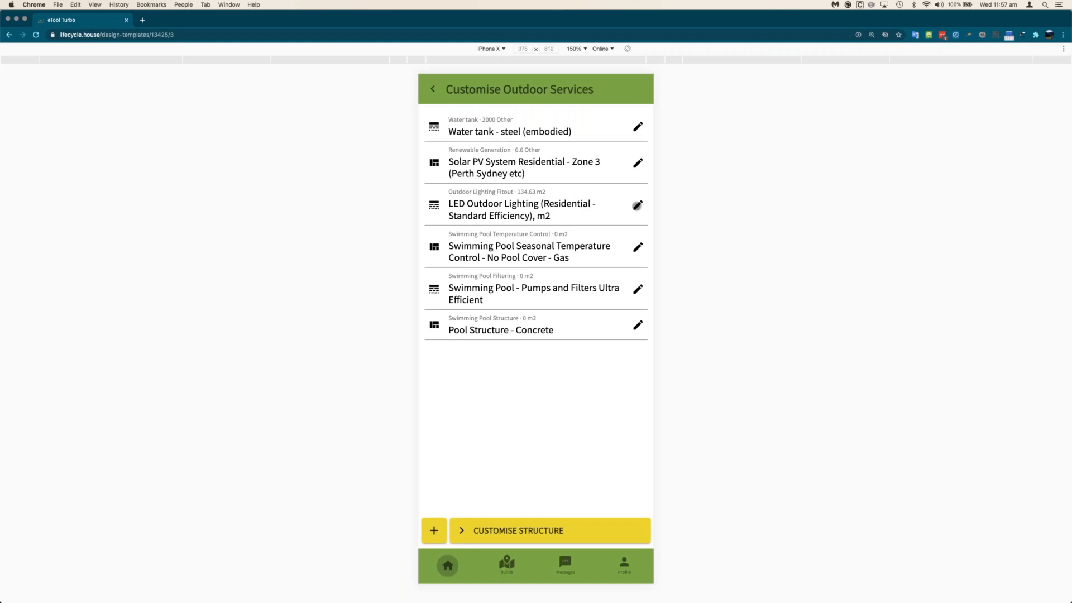
- Switch outdoor lighting to the high-efficiency LED template at 50 m2 instead of 134 m2
left_click(637, 205)
left_click(514, 199)
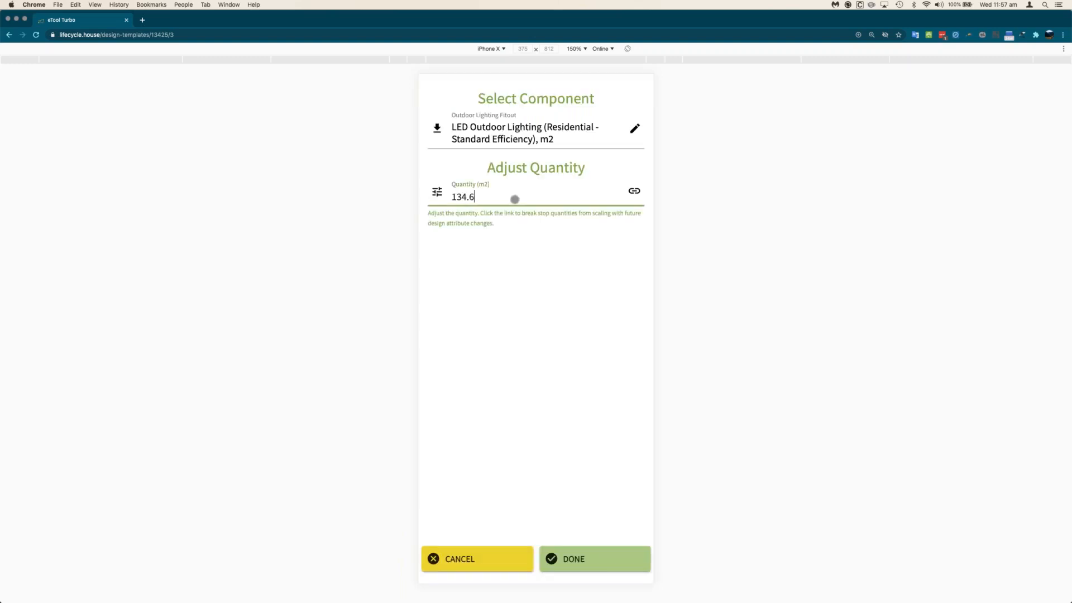
key("BackSpace")
key("BackSpace")
key("BackSpace")
type("50")
left_click(635, 127)
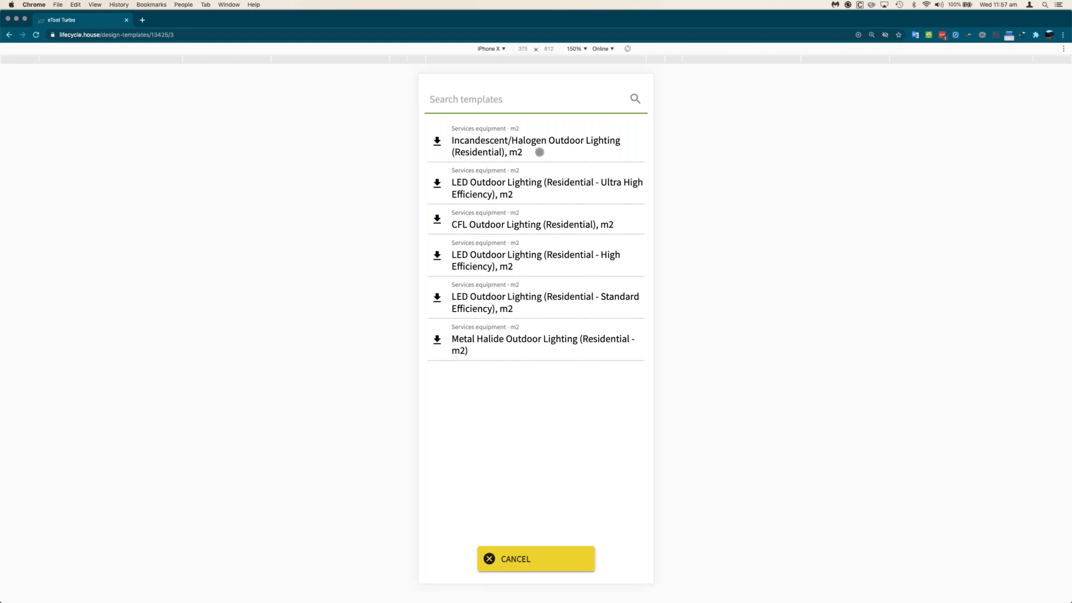
left_click(548, 262)
left_click(559, 547)
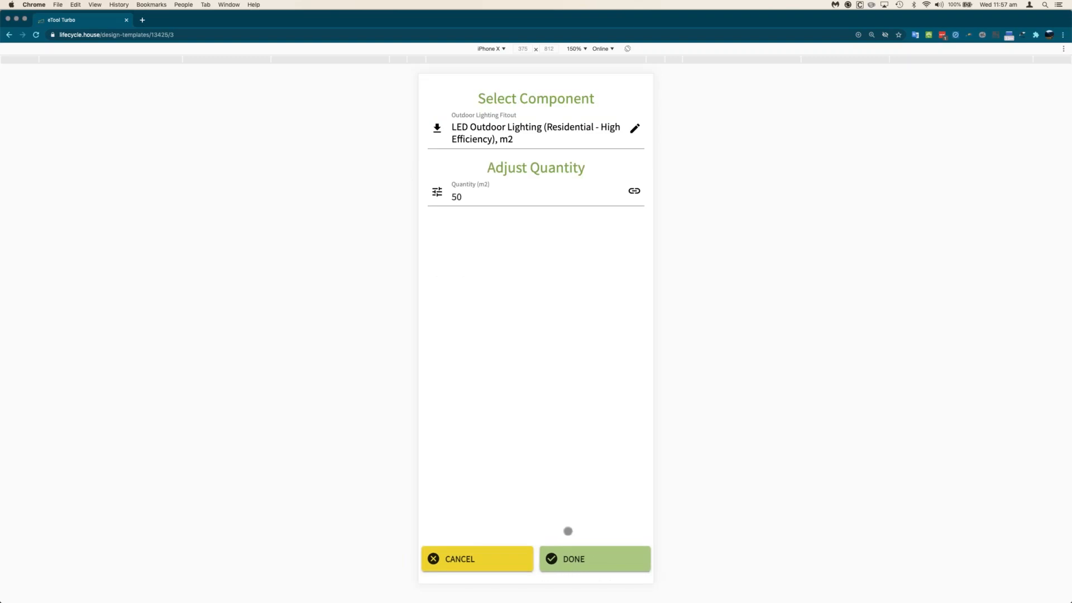
left_click(584, 550)
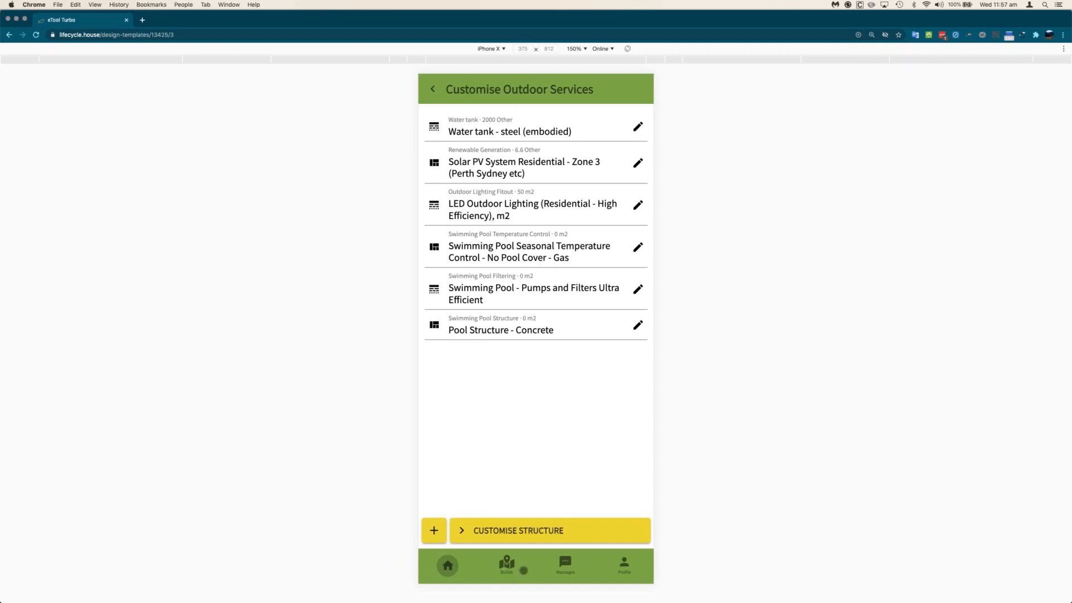
left_click(559, 531)
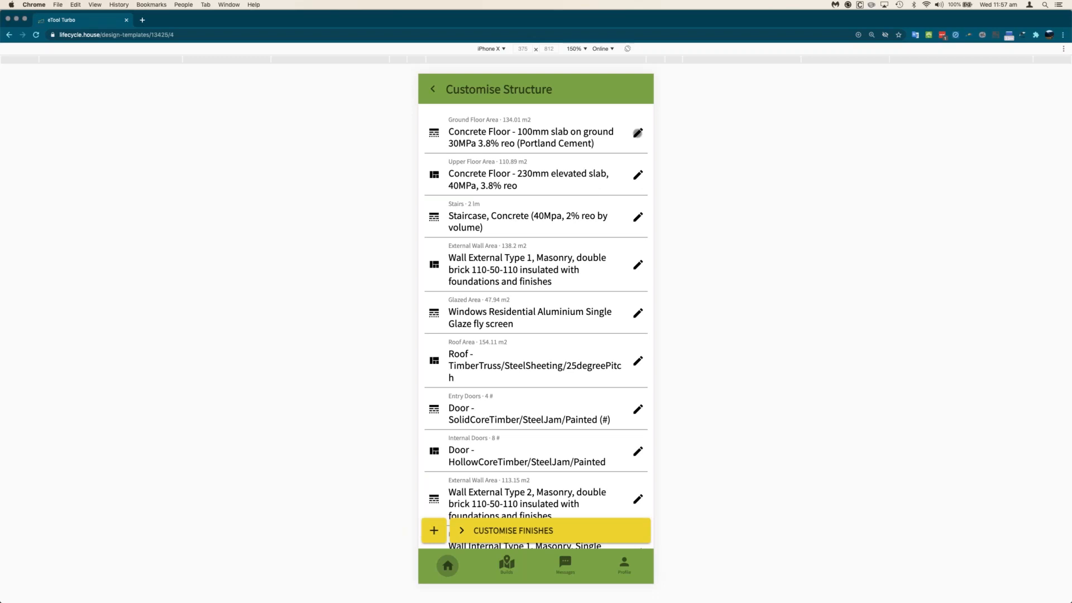
- Replace the ground floor slab with the 100mm 32MPa fly-ash slab template
left_click(637, 133)
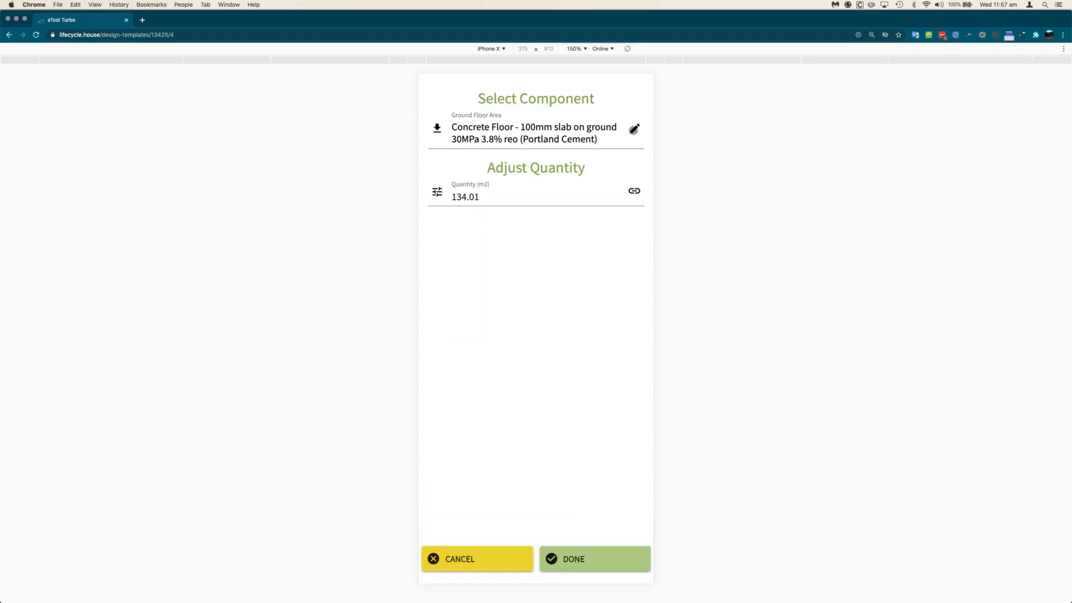
left_click(634, 129)
type("Flis")
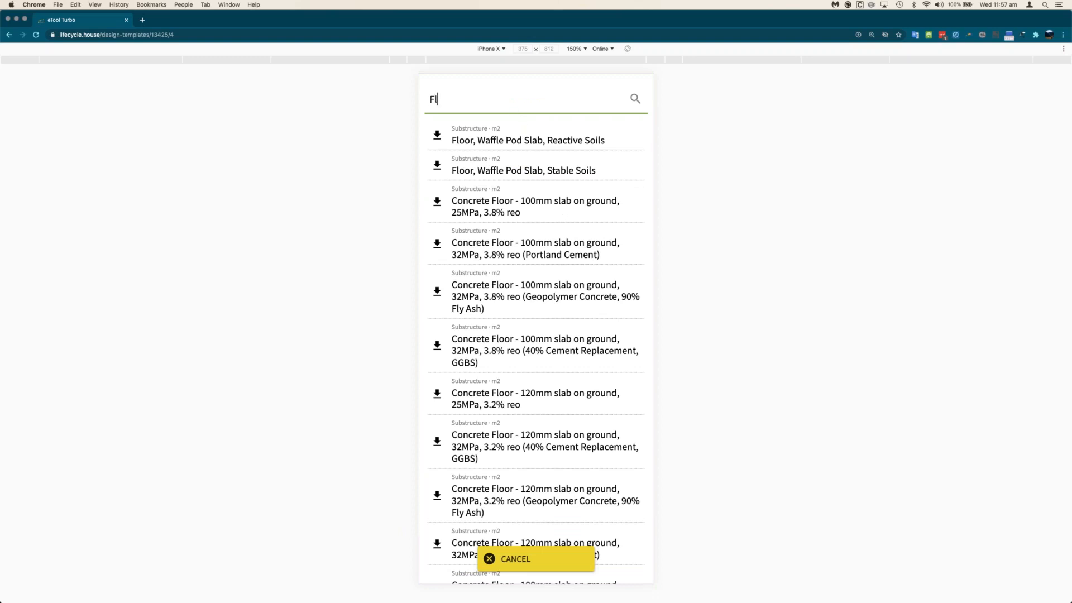
key("BackSpace")
key("BackSpace")
type("y")
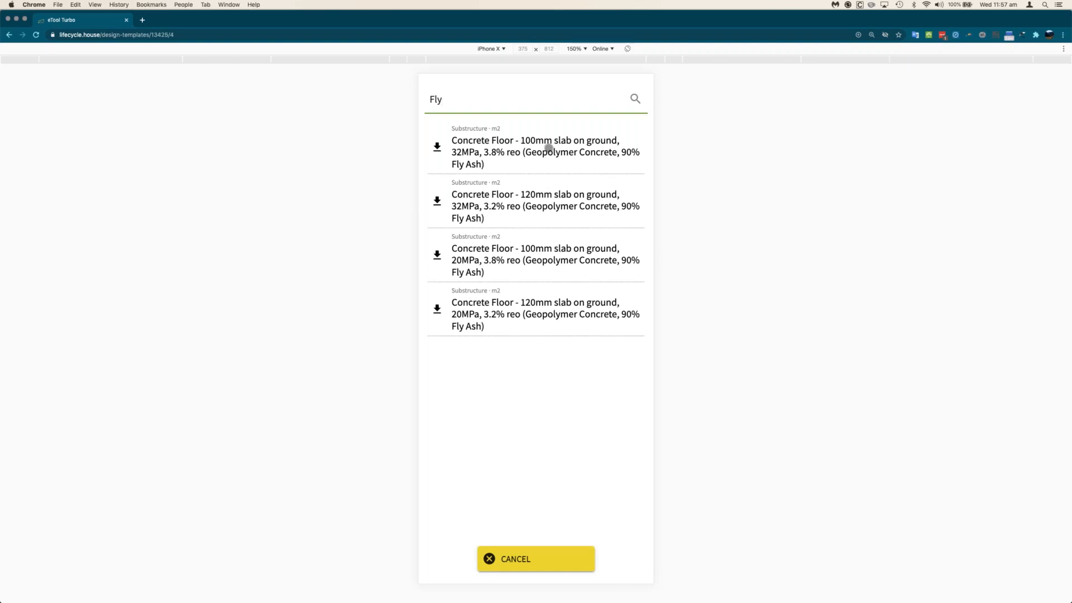
left_click(548, 148)
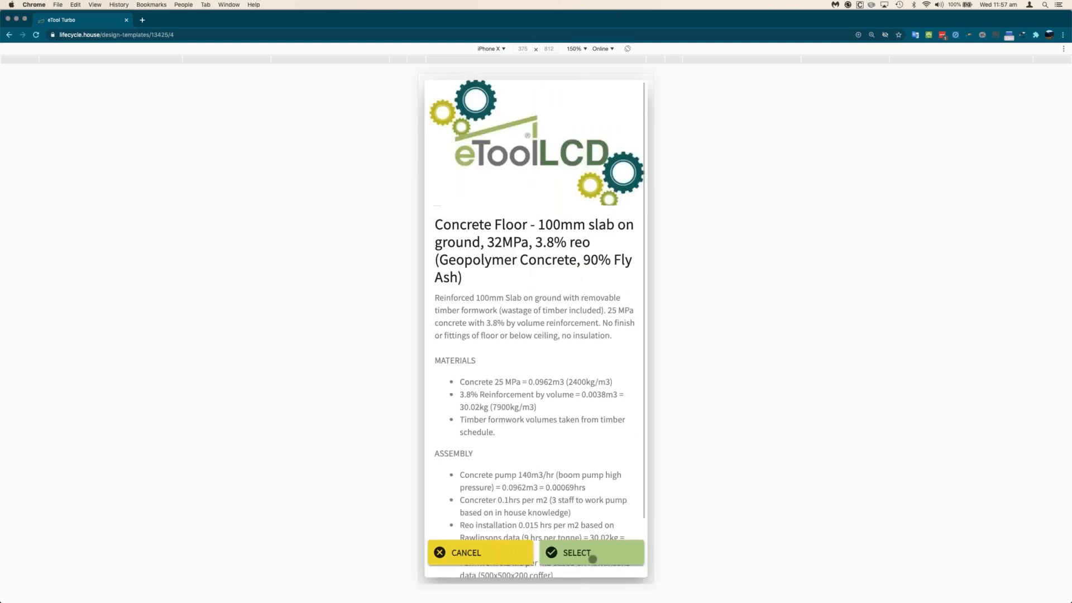
left_click(588, 565)
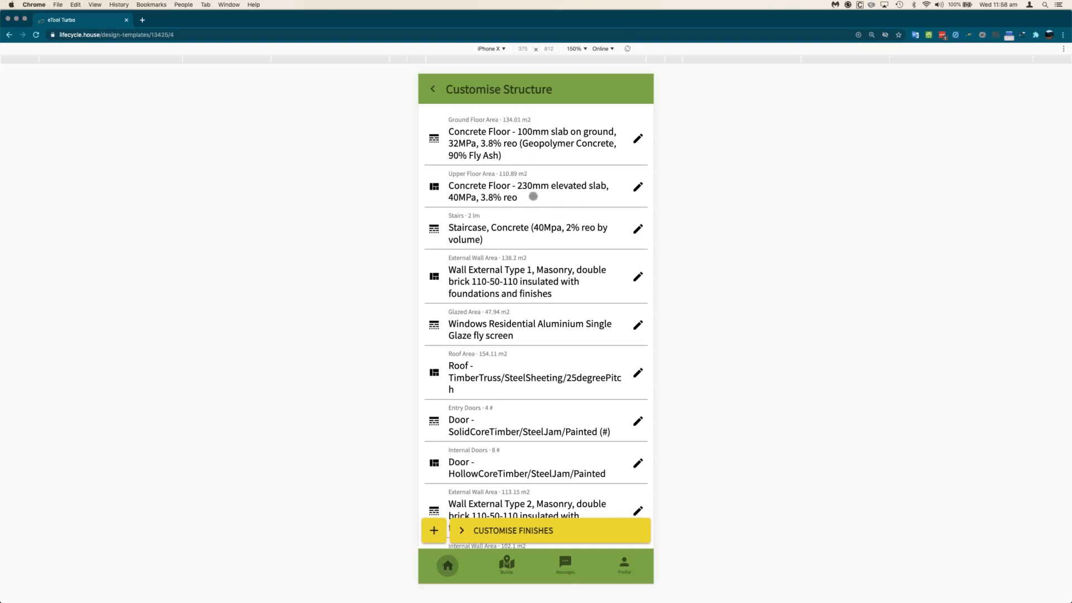
- Swap the upper floor for the 250mm timber-frame elevated floor template
left_click(635, 187)
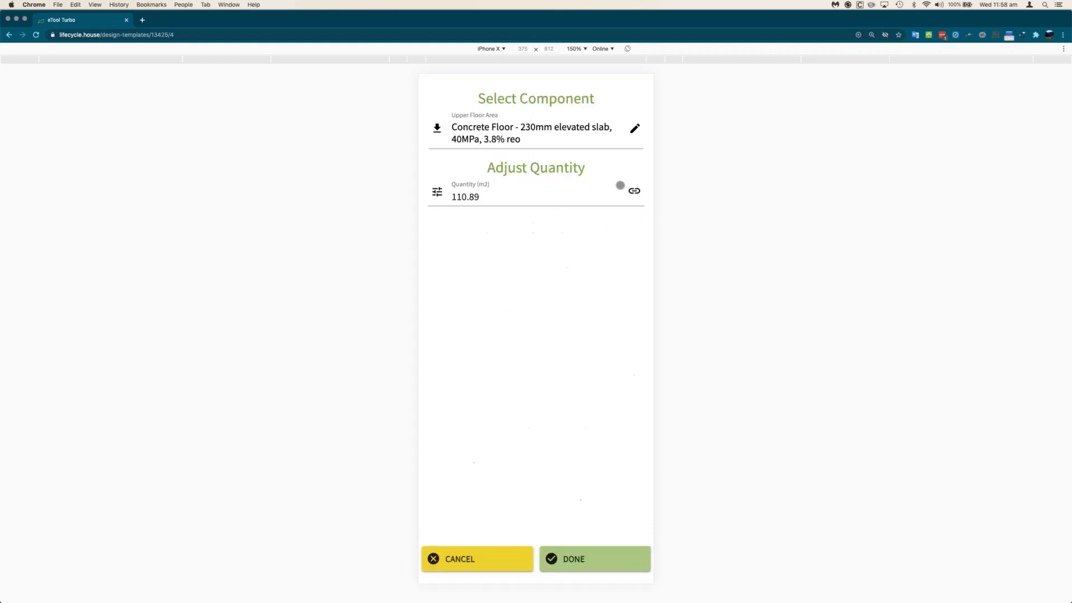
left_click(634, 129)
type("timber")
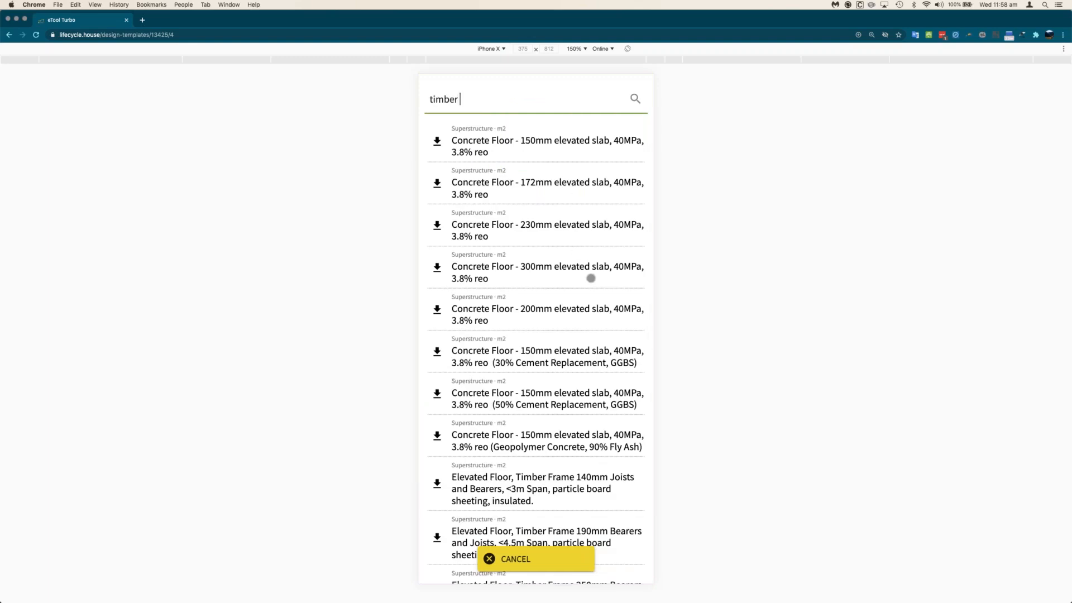
scroll(572, 277, "down", 3)
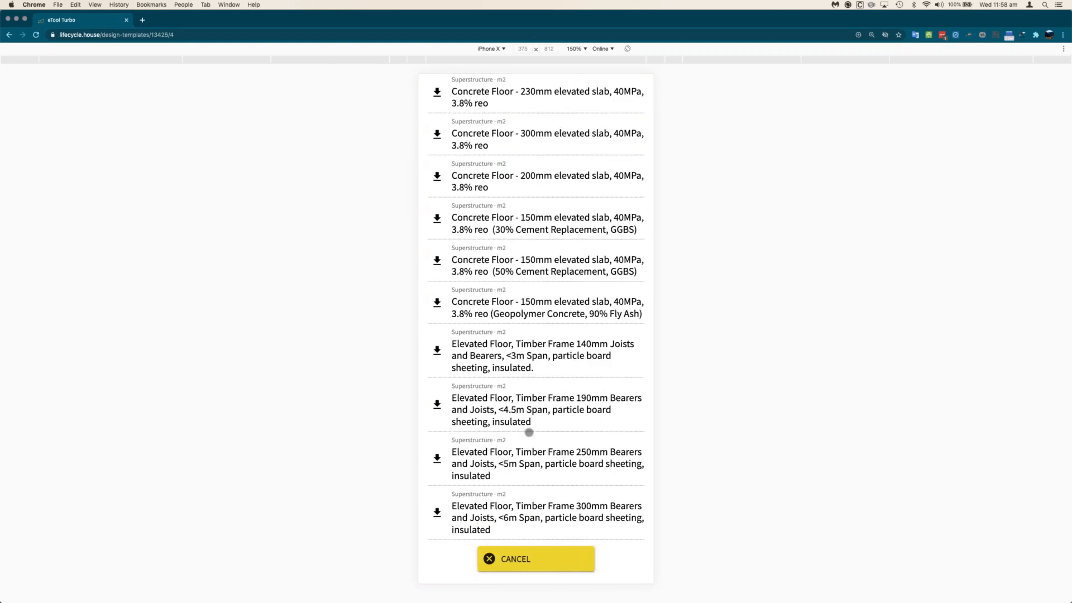
left_click(544, 462)
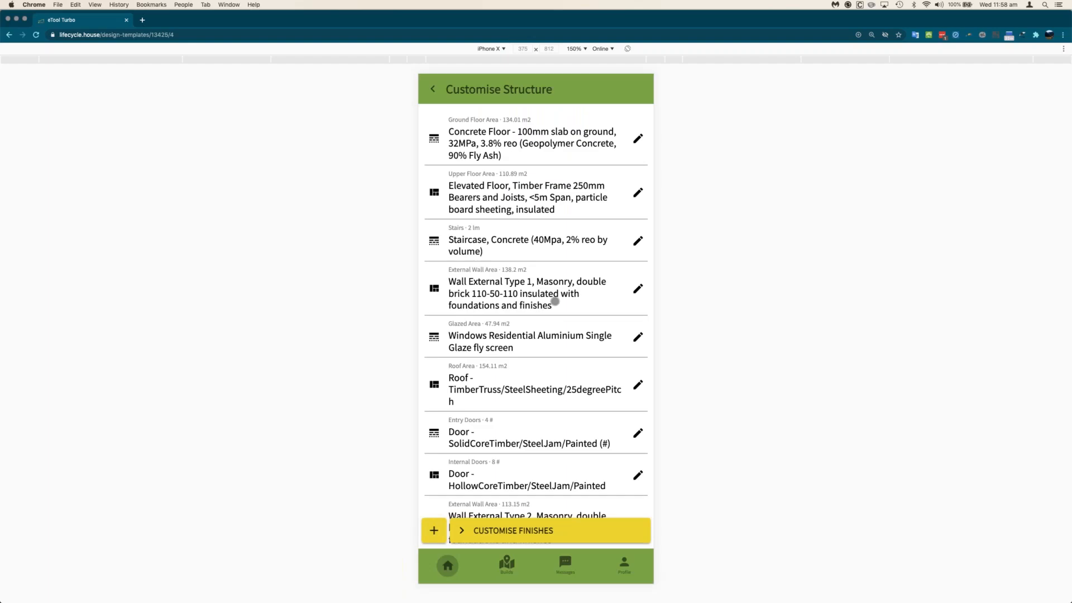
scroll(500, 244, "down", 1)
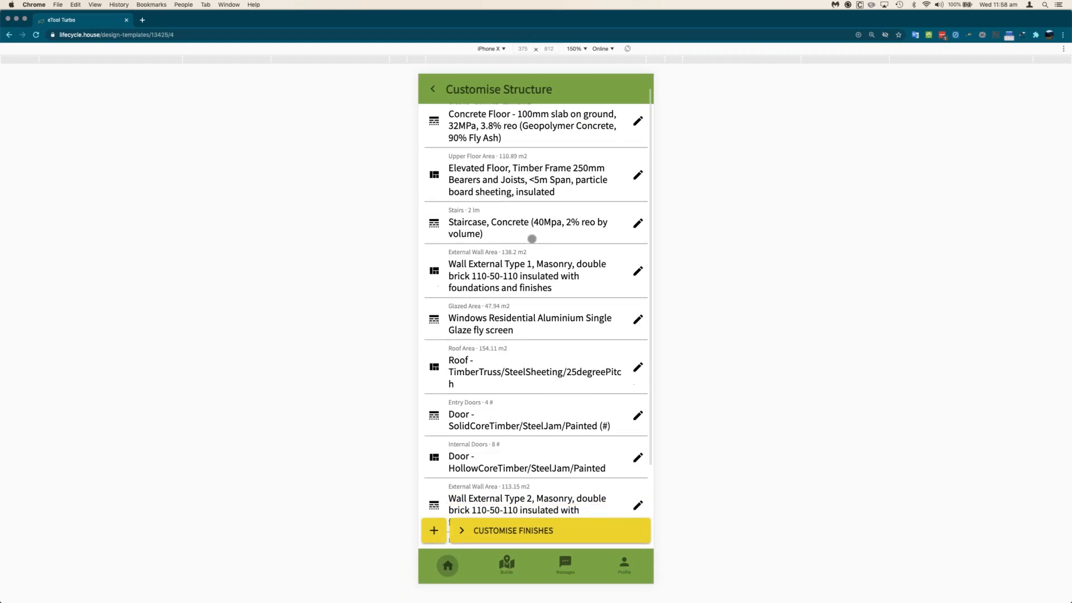
scroll(500, 244, "down", 2)
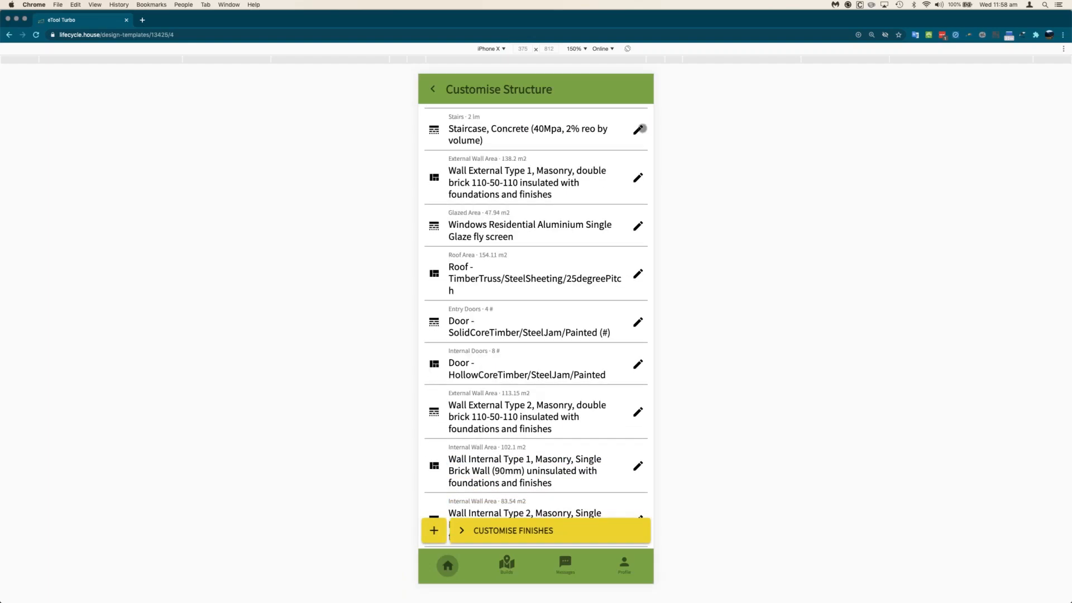
- Replace the concrete staircase with 'Staircase, Timber frame and timber treads'
left_click(637, 127)
left_click(636, 129)
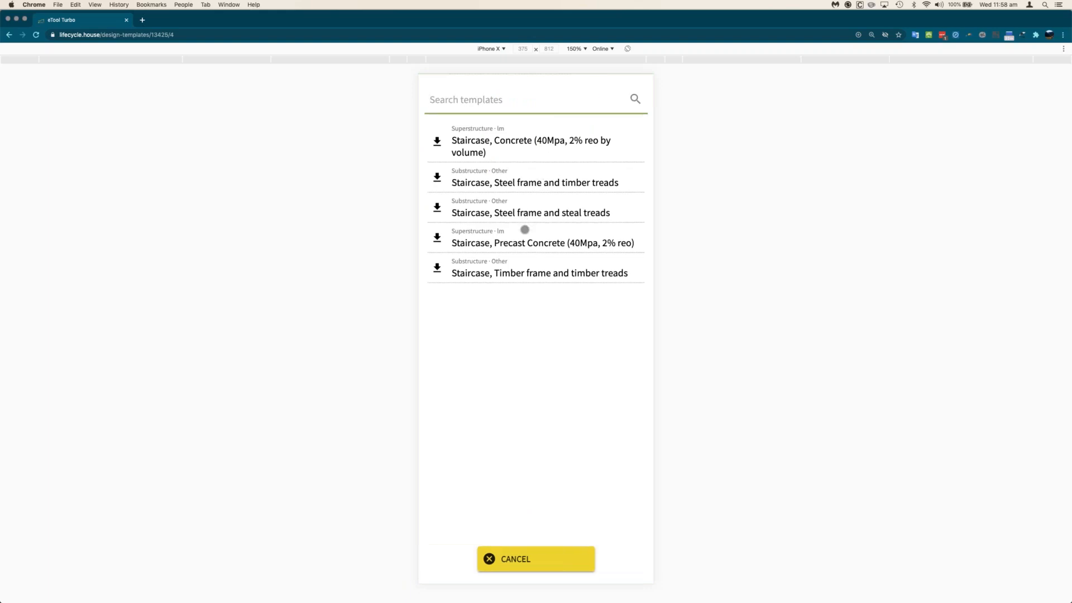
left_click(524, 268)
left_click(591, 553)
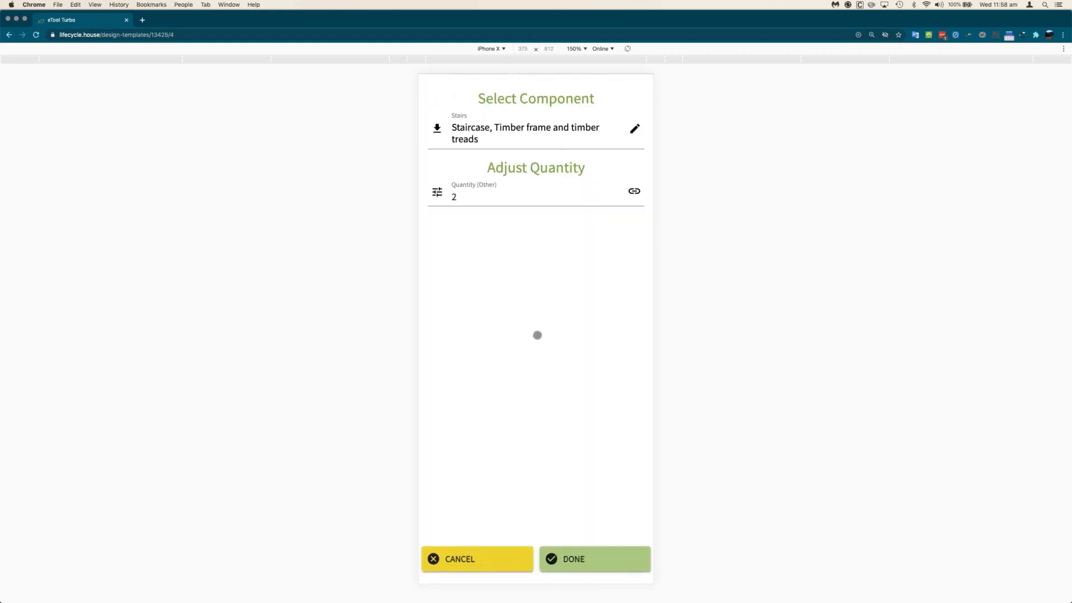
- Change Wall Internal Type 2 to the timber stud plasterboard wall template
scroll(557, 279, "down", 1)
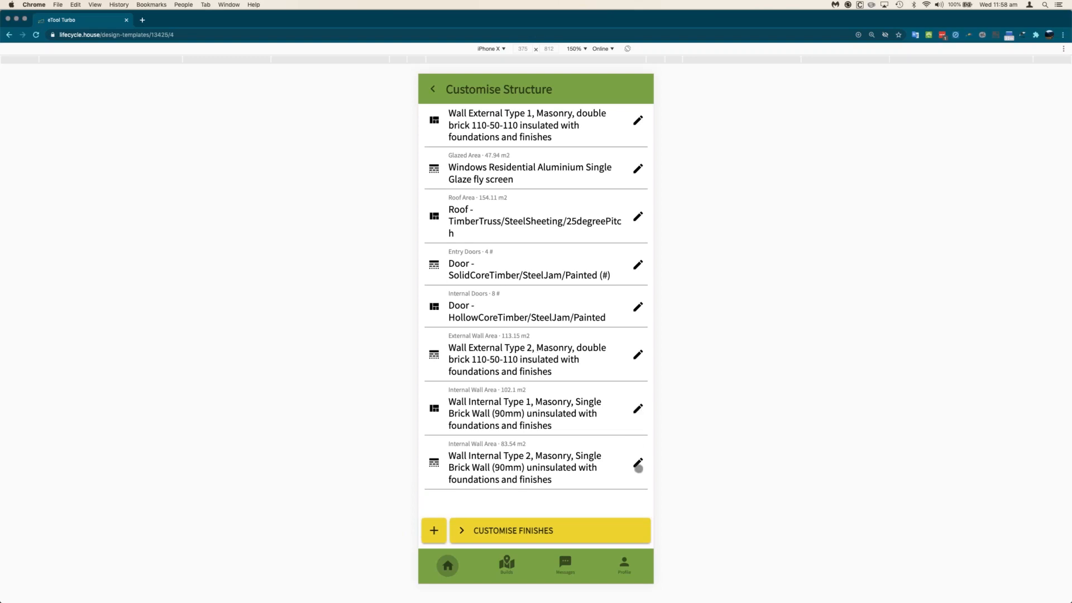
left_click(637, 462)
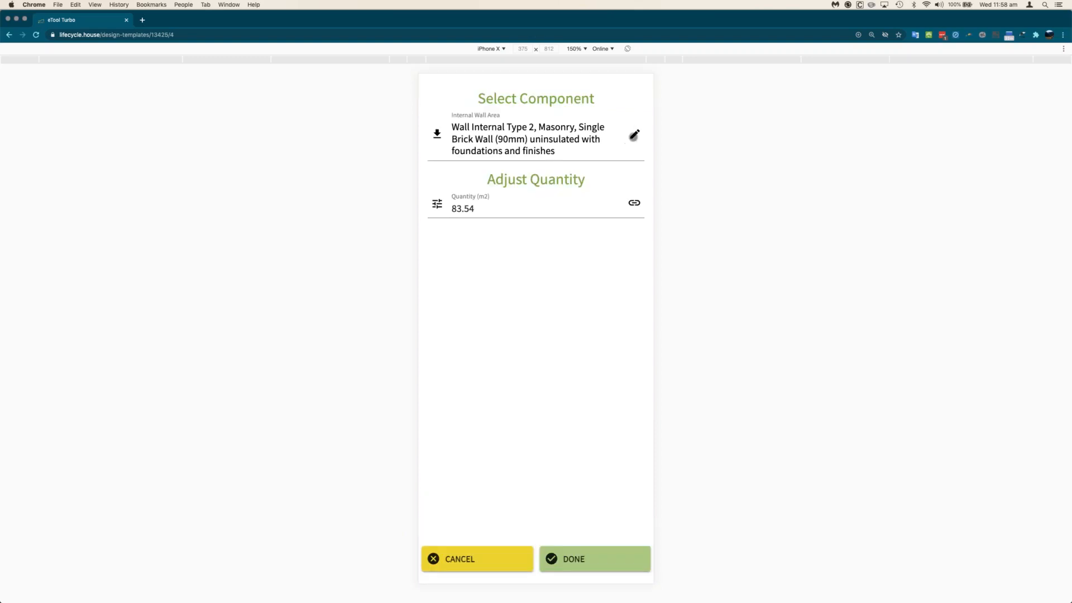
left_click(634, 135)
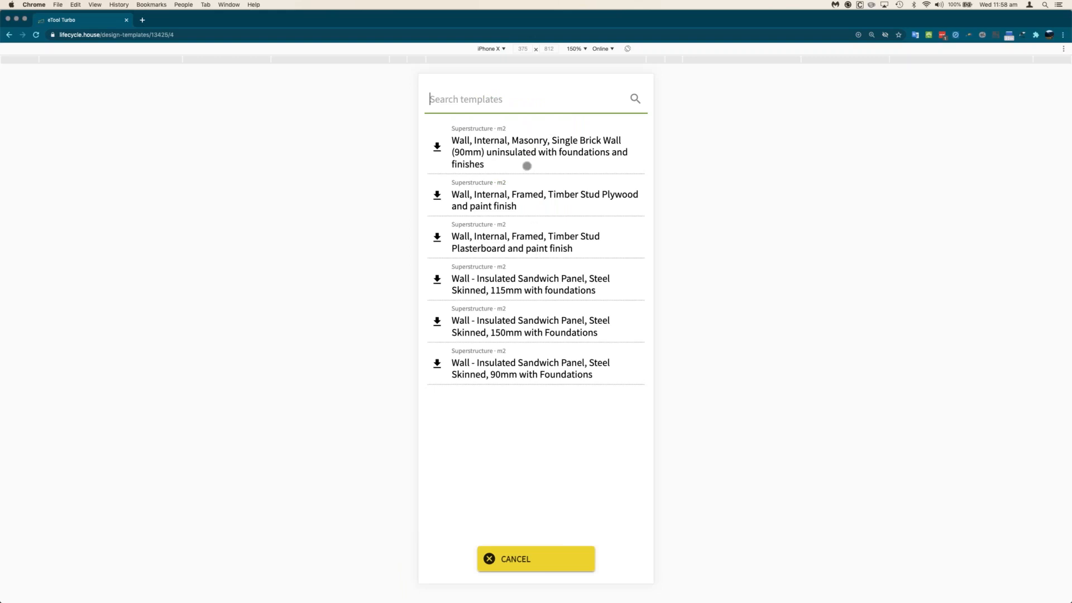
left_click(531, 563)
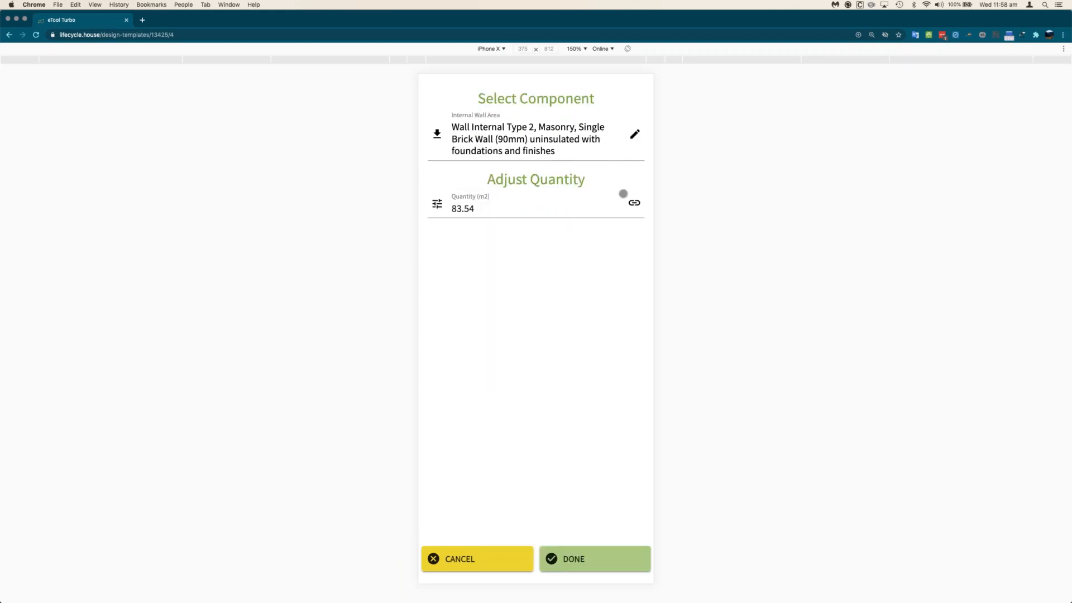
left_click(634, 135)
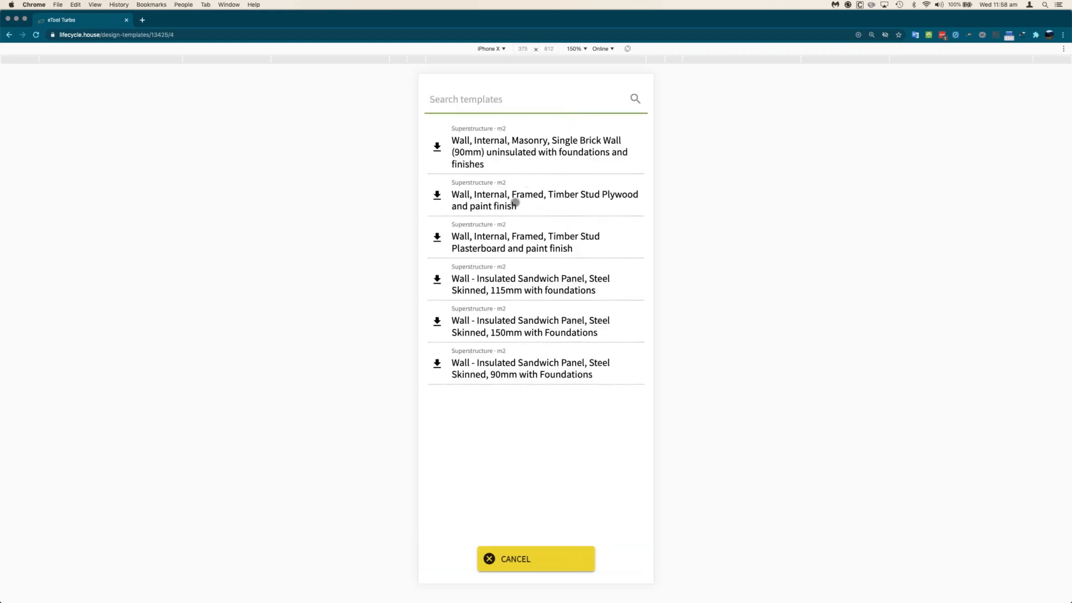
left_click(510, 243)
left_click(601, 555)
left_click(613, 565)
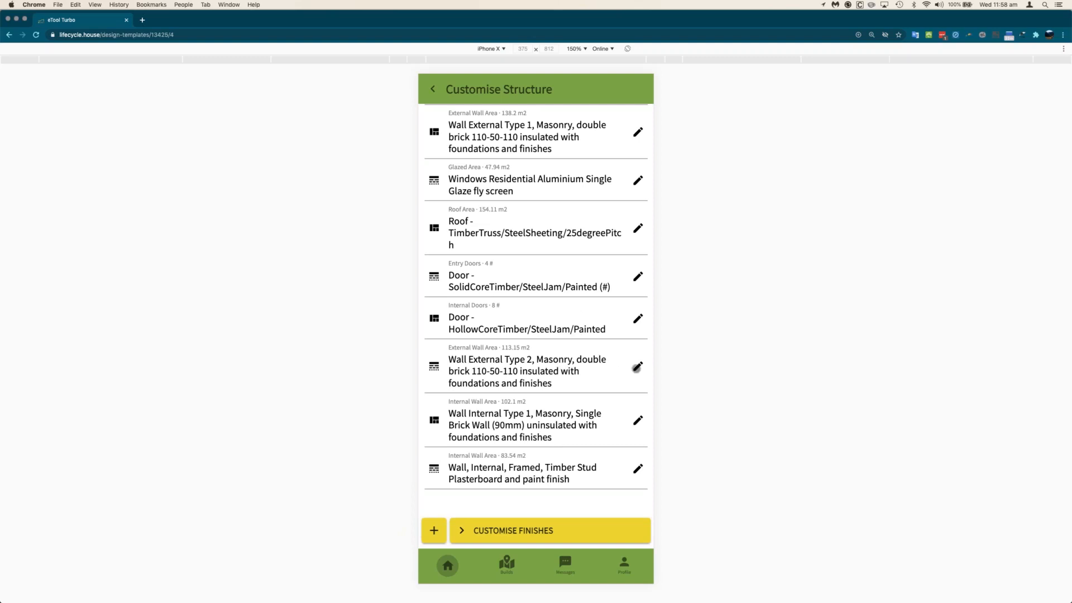
- Change Wall External Type 2 to the hardwood-clad timber stud wall template
left_click(635, 135)
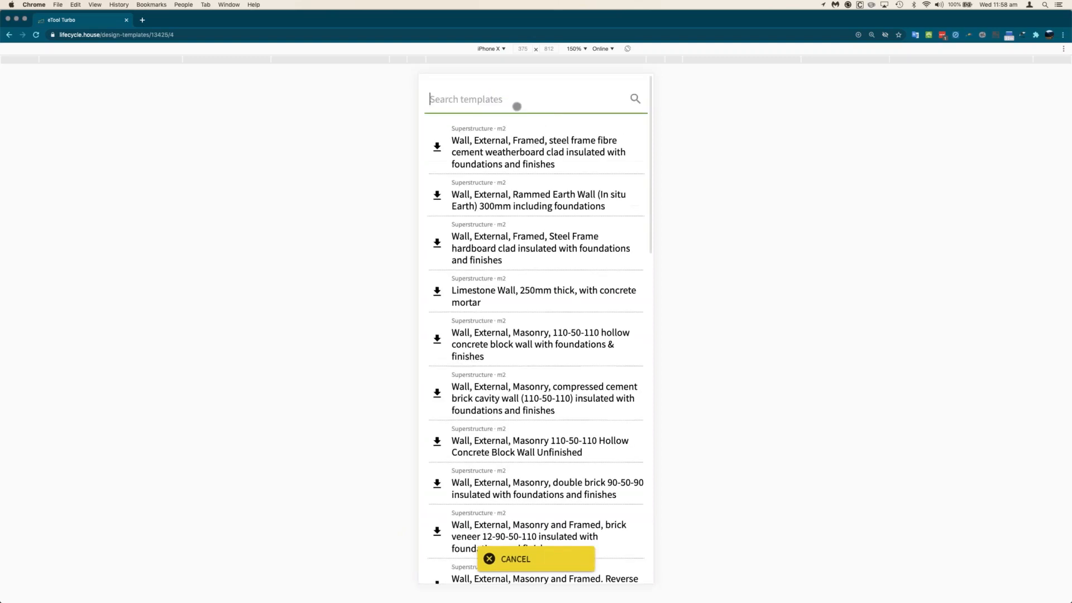
type("hardwoo")
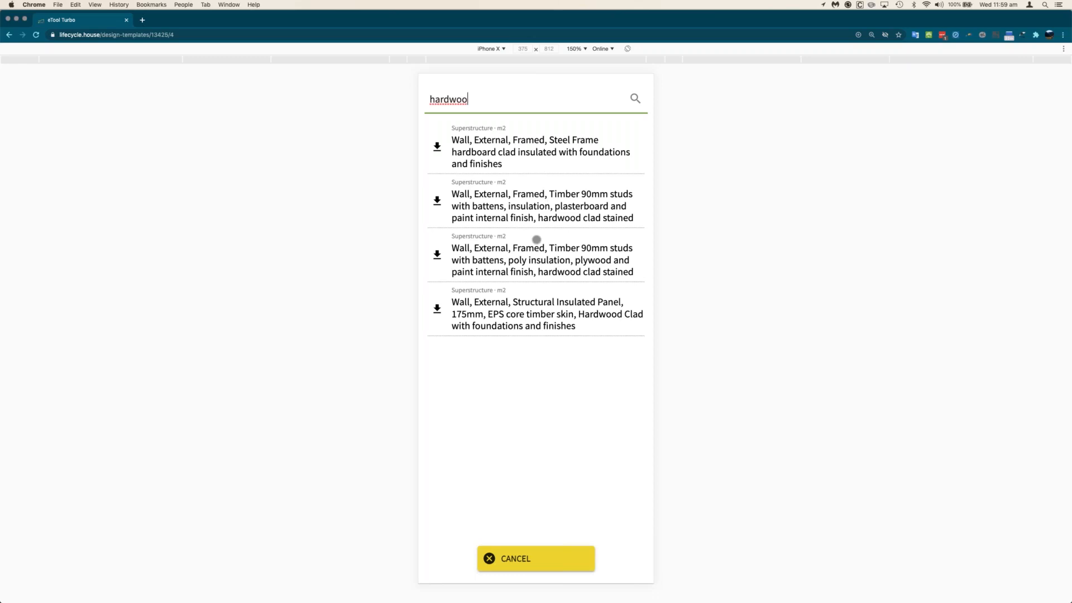
left_click(539, 205)
left_click(581, 549)
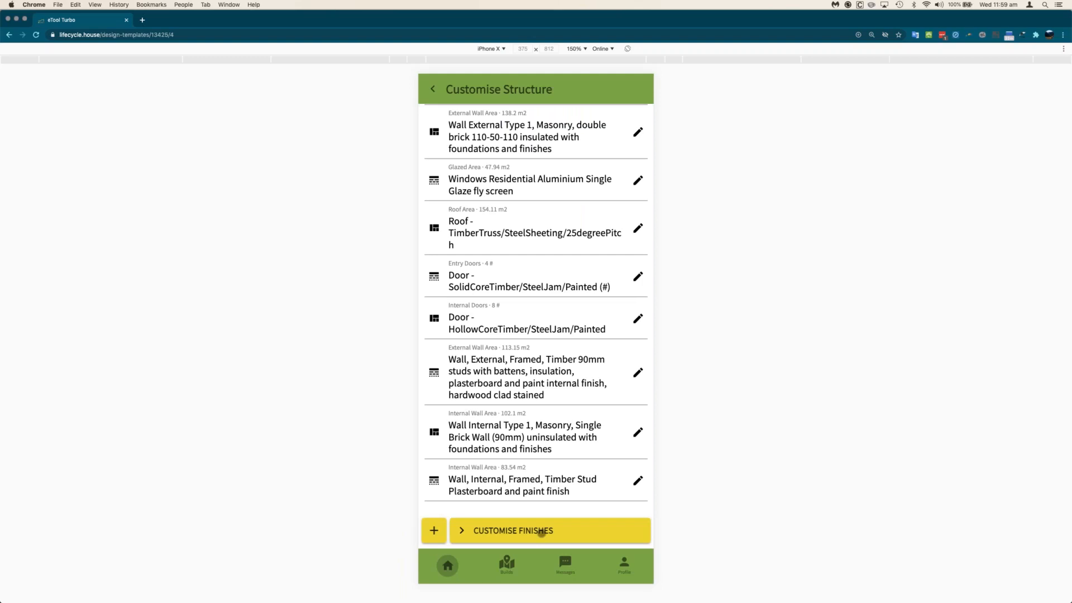
- Set Bedroom Areas flooring to 'Floor Covering - 12mm timber, Glue Down', then view results
left_click(545, 531)
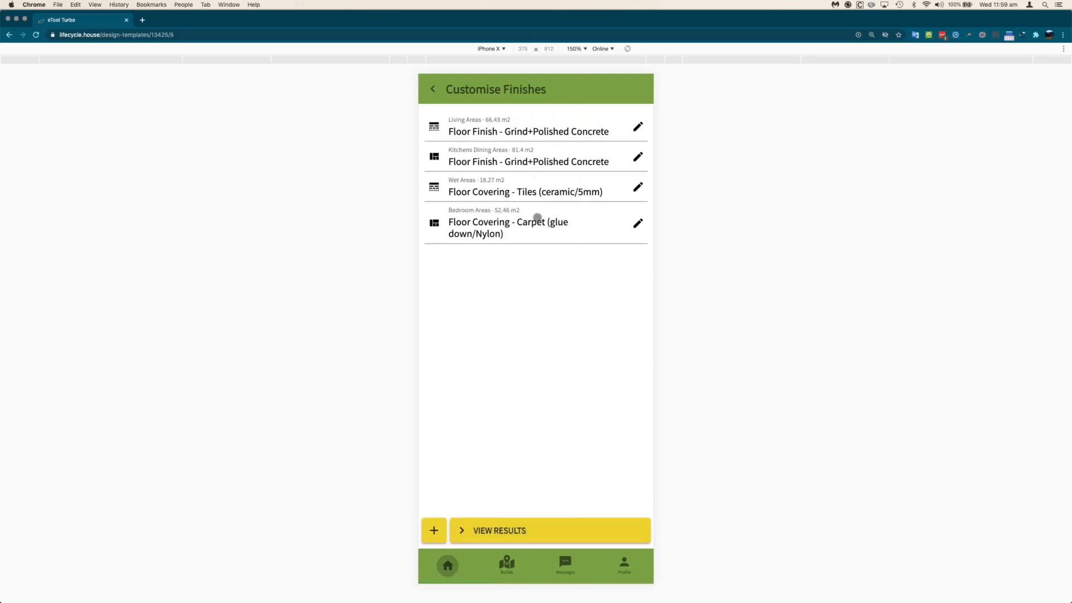
left_click(637, 224)
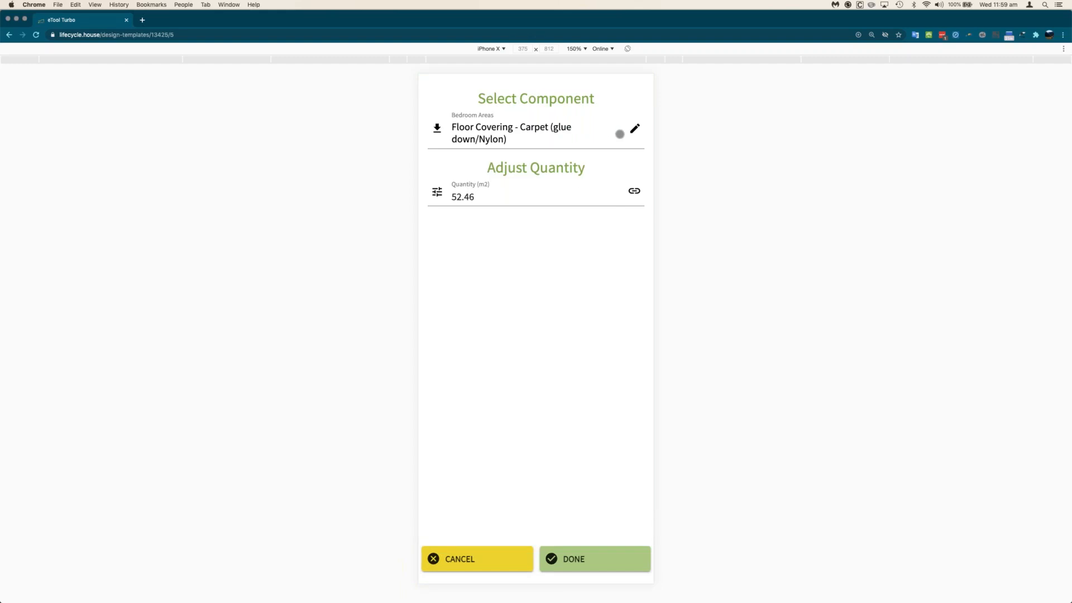
left_click(552, 131)
type("t")
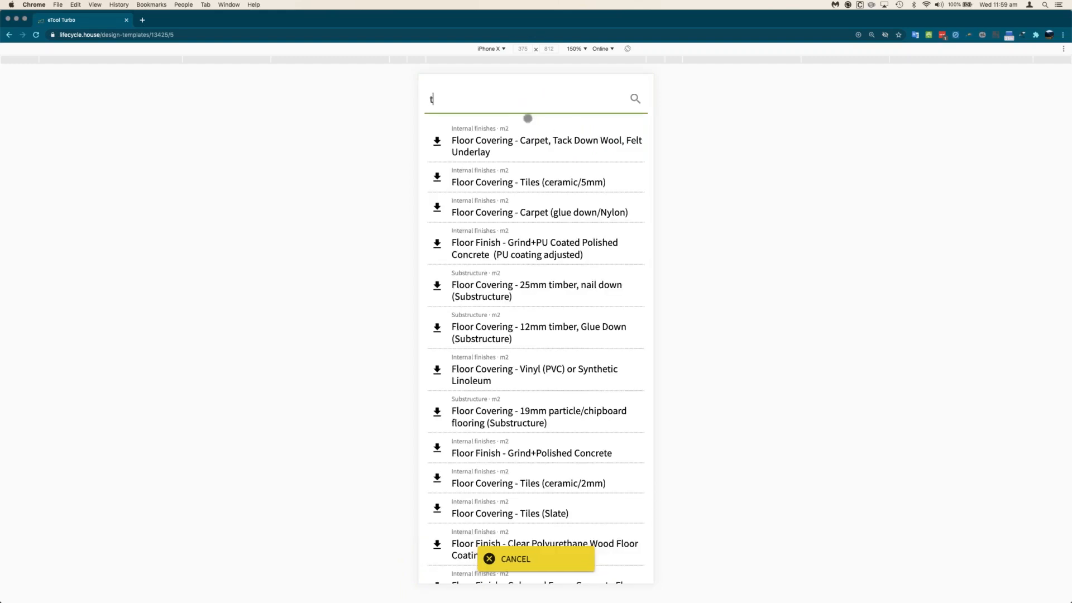
type("imber")
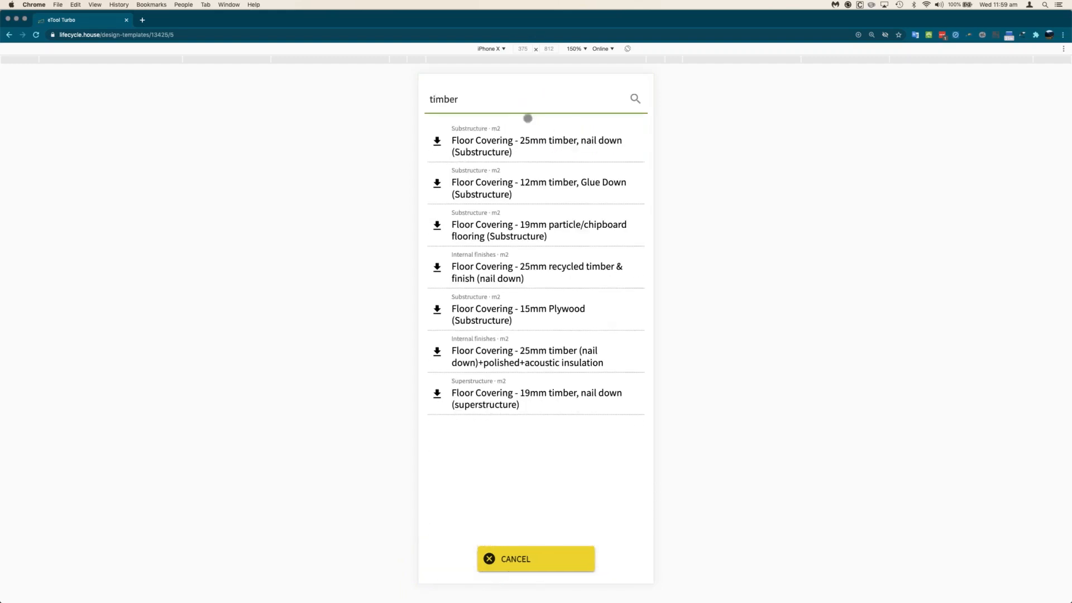
left_click(534, 190)
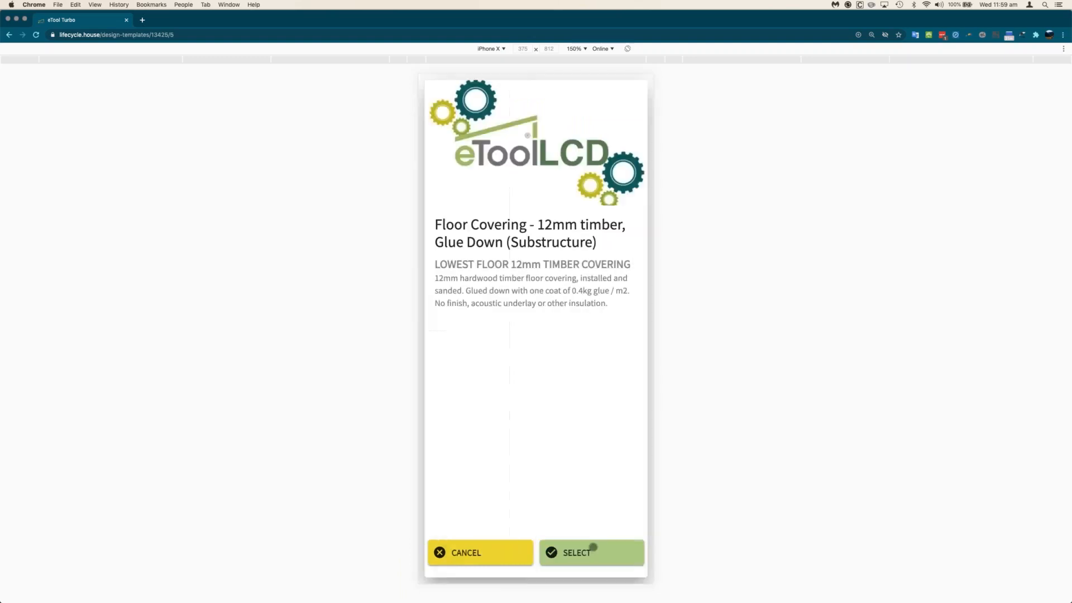
left_click(594, 549)
left_click(596, 557)
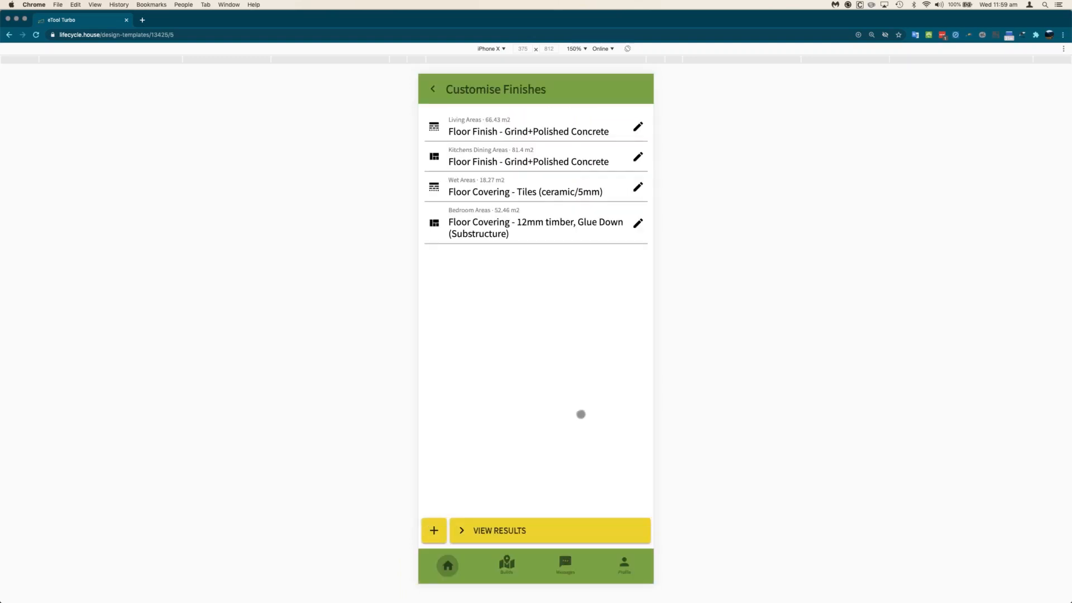
left_click(531, 531)
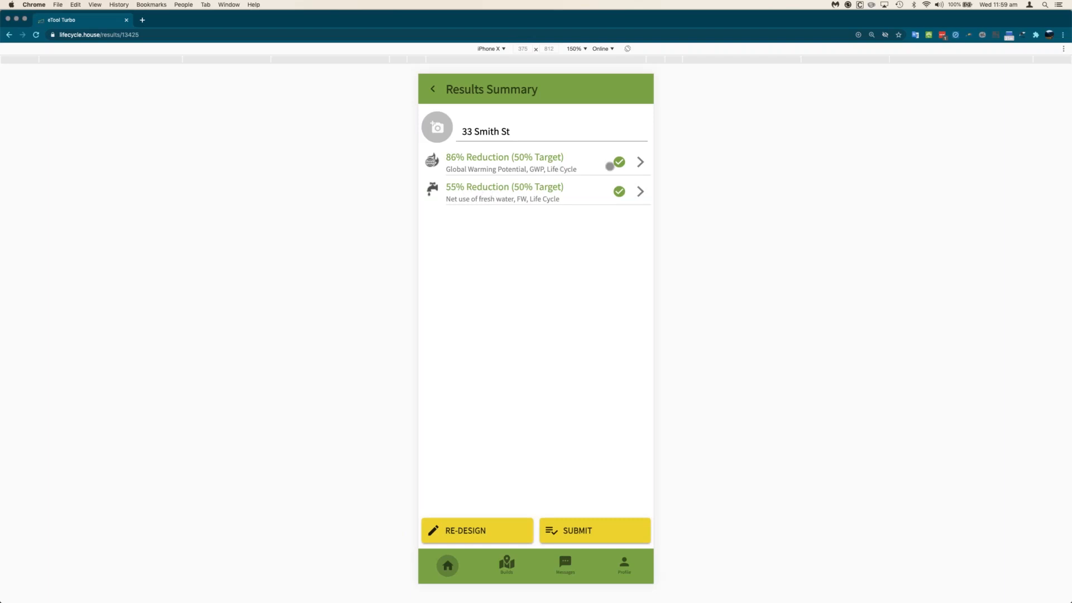
left_click(641, 162)
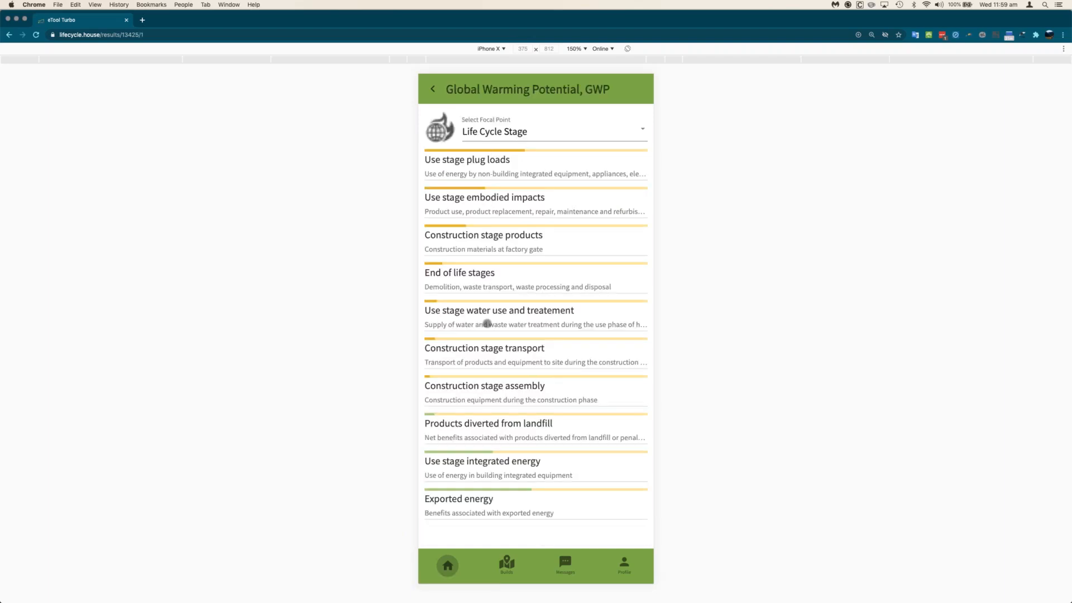
left_click(522, 124)
left_click(505, 160)
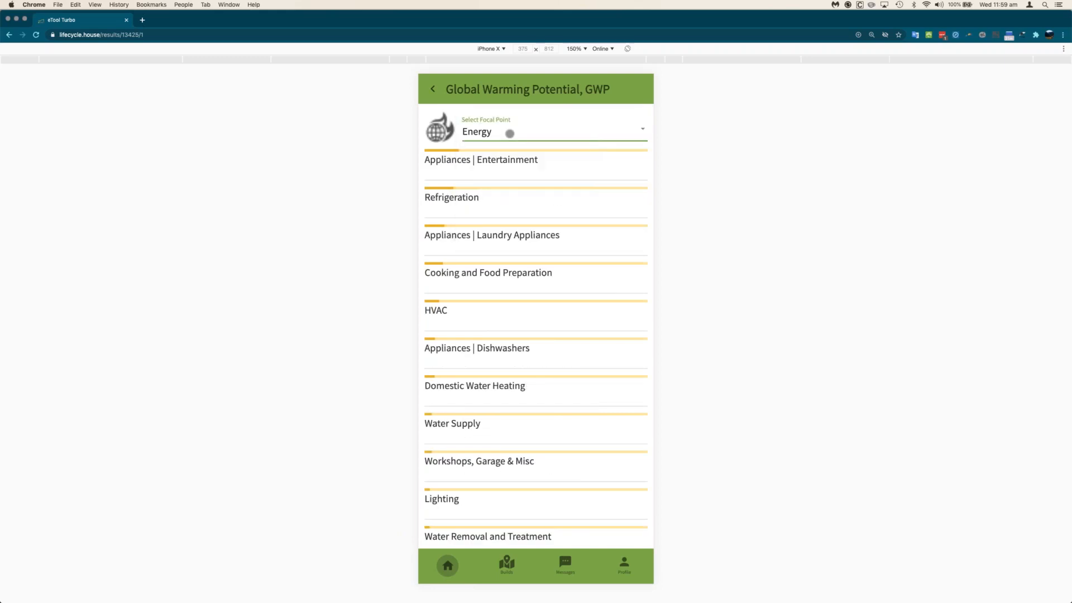
left_click(509, 134)
left_click(508, 164)
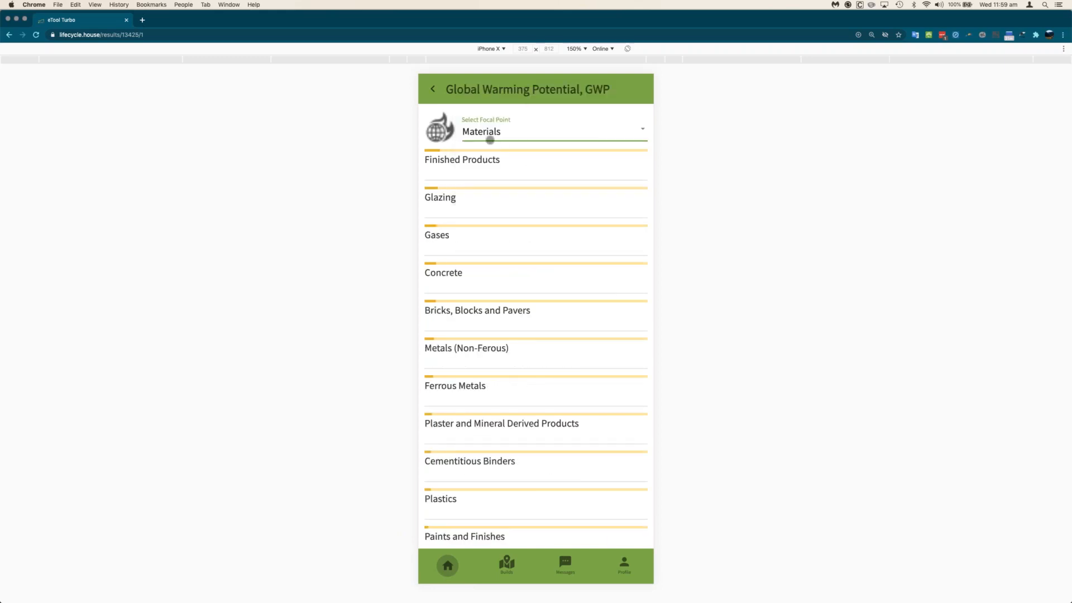
left_click(481, 163)
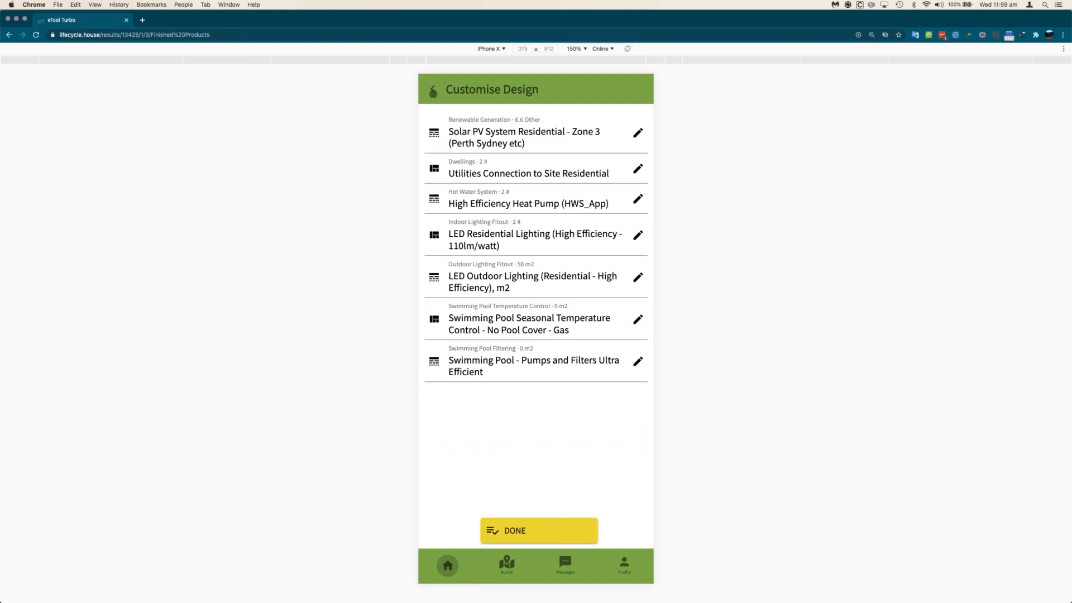
left_click(433, 91)
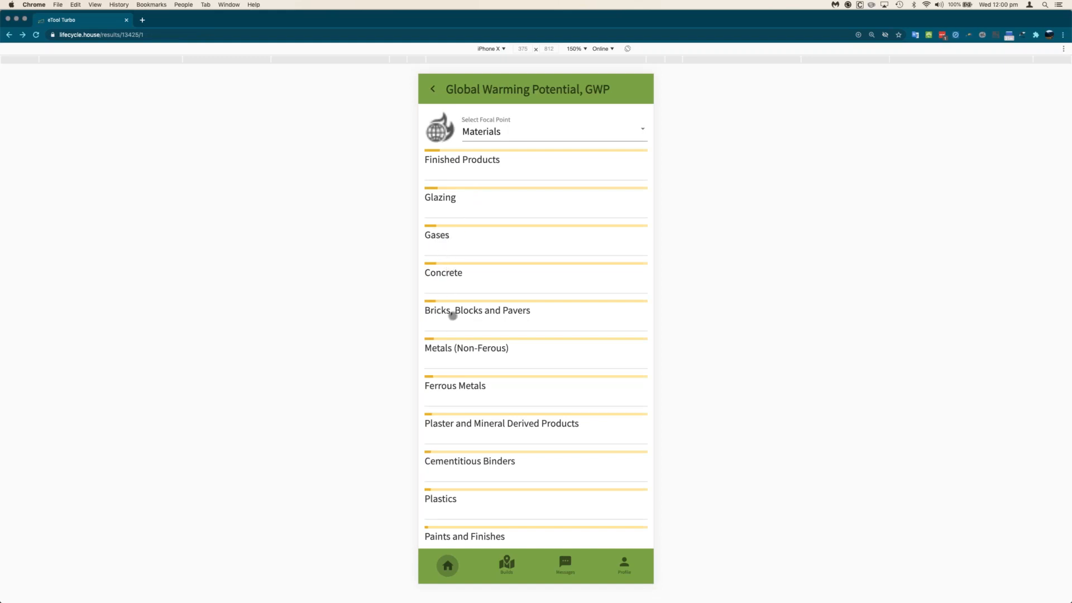
left_click(432, 91)
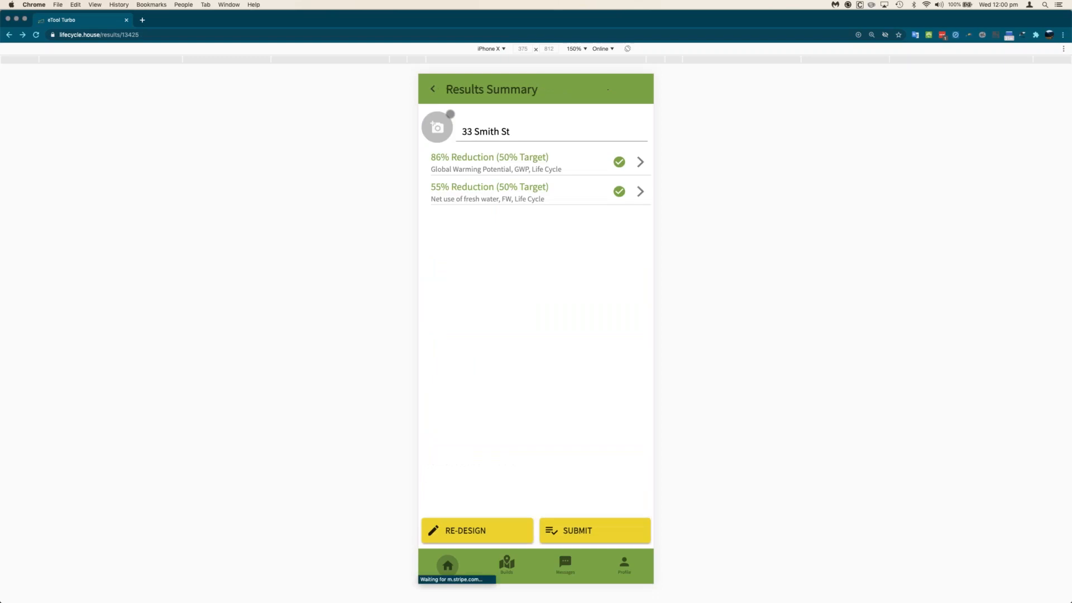